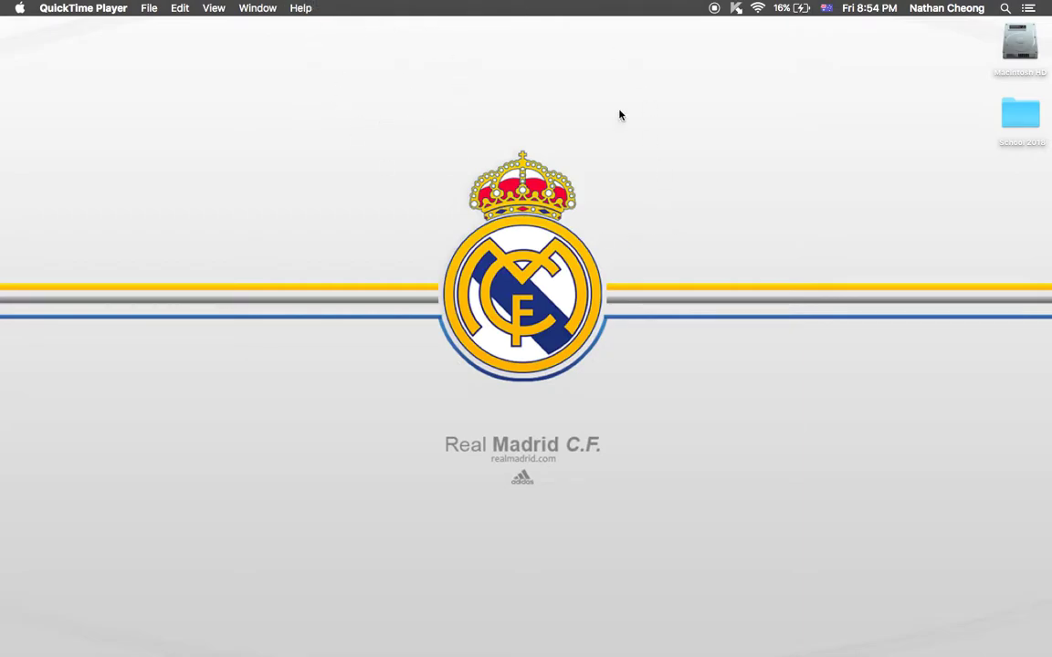
Launch Google Chrome from the Dock on the left screen edge
mouse_move(2, 157)
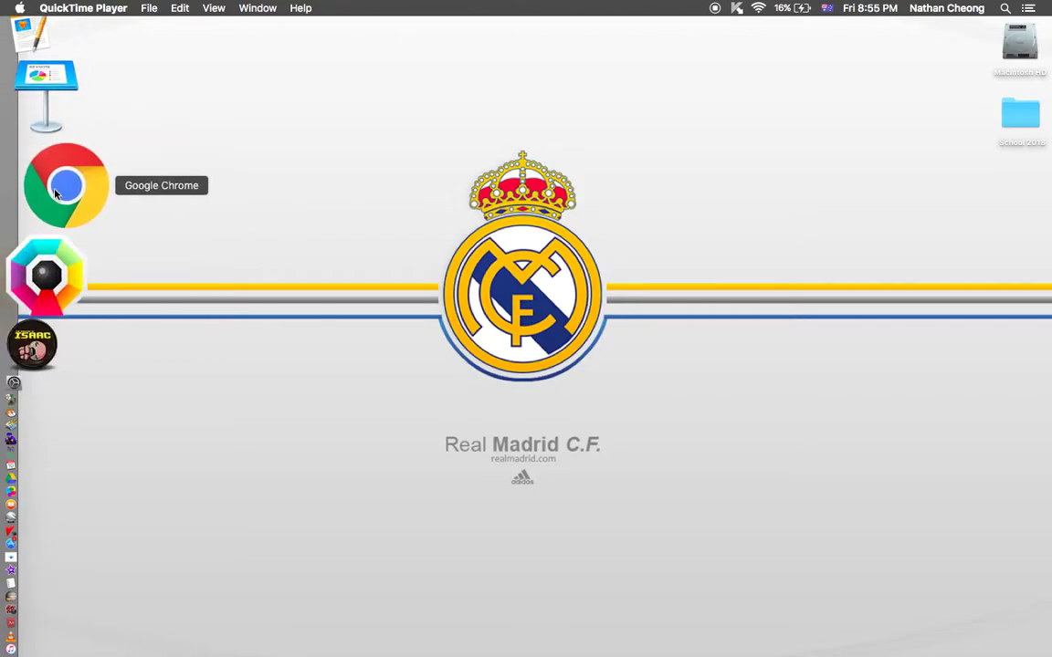
left_click(55, 193)
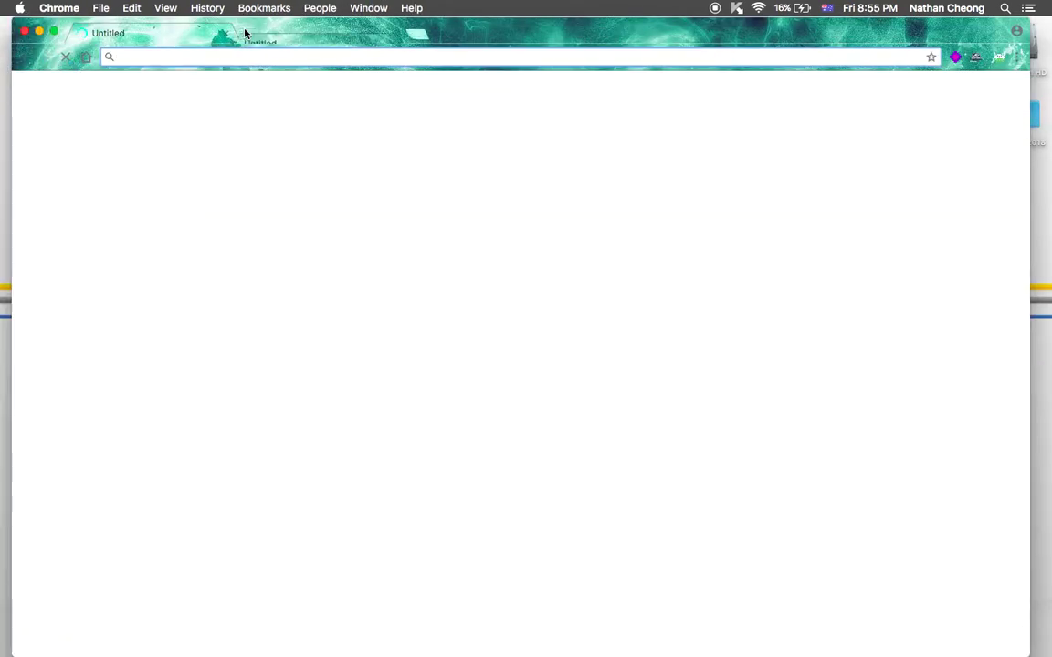
Dismiss the Steam license dialog, close the extra tab, and search Google for 'forge'
left_click(642, 389)
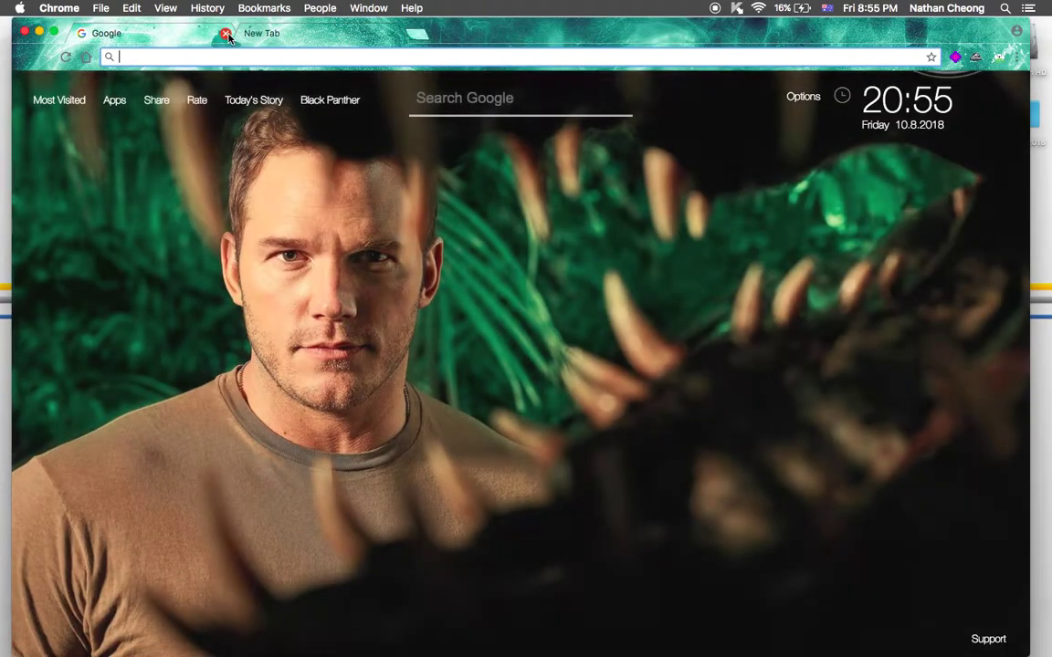
left_click(226, 33)
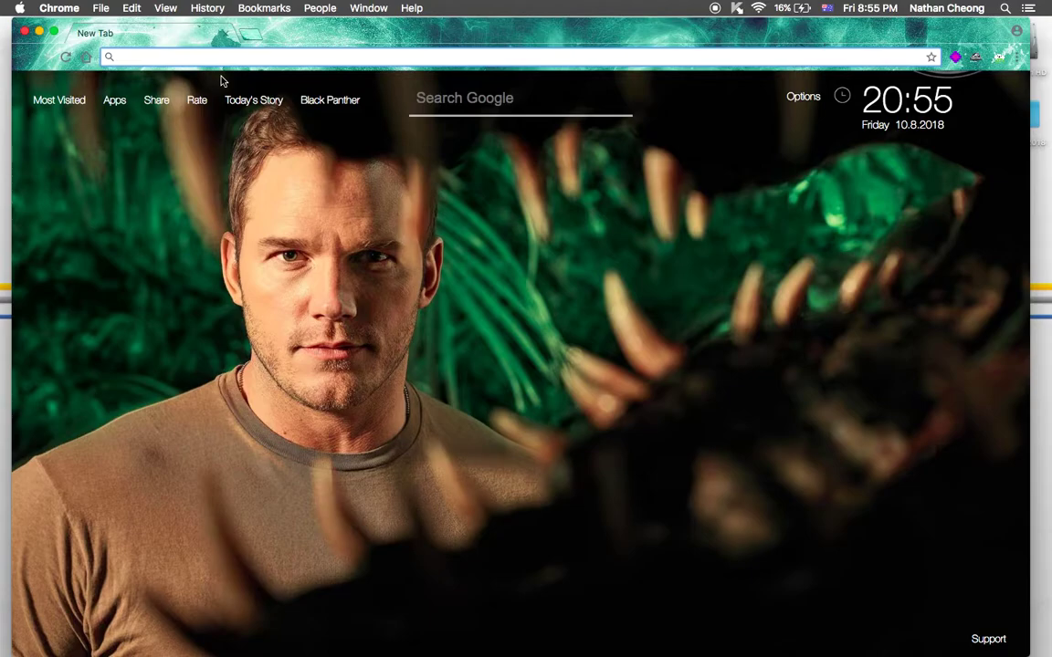
type("fo")
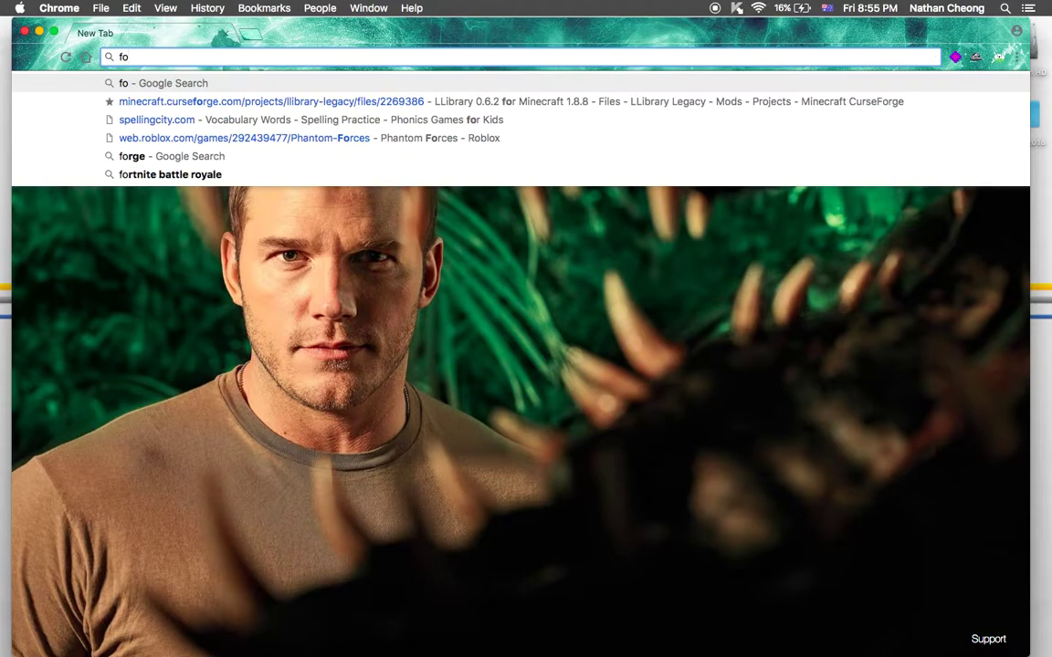
type("rge")
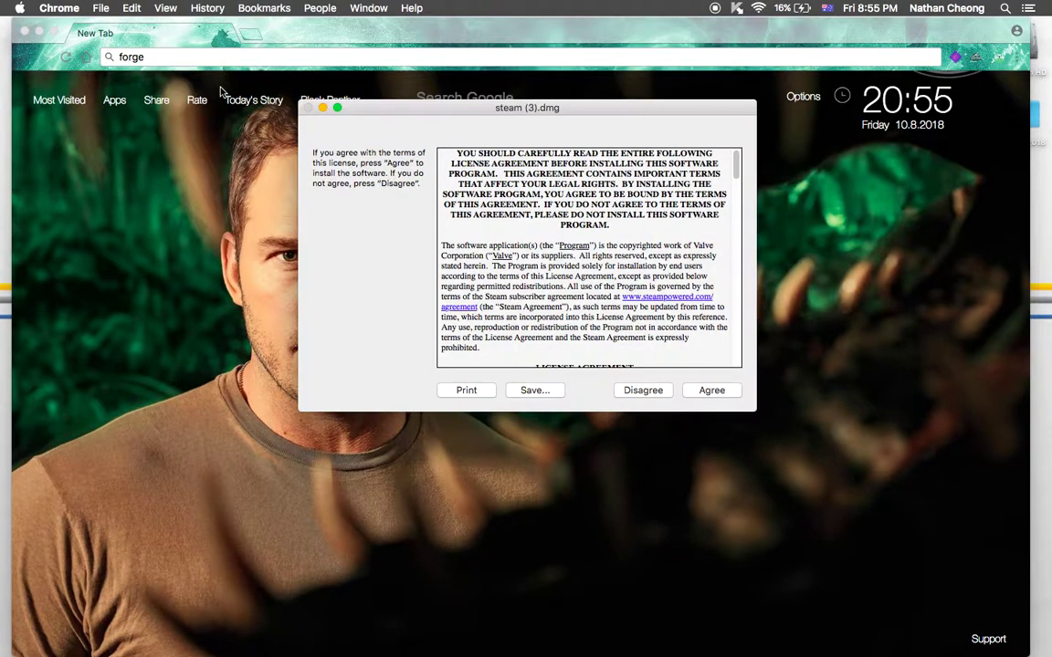
left_click(650, 392)
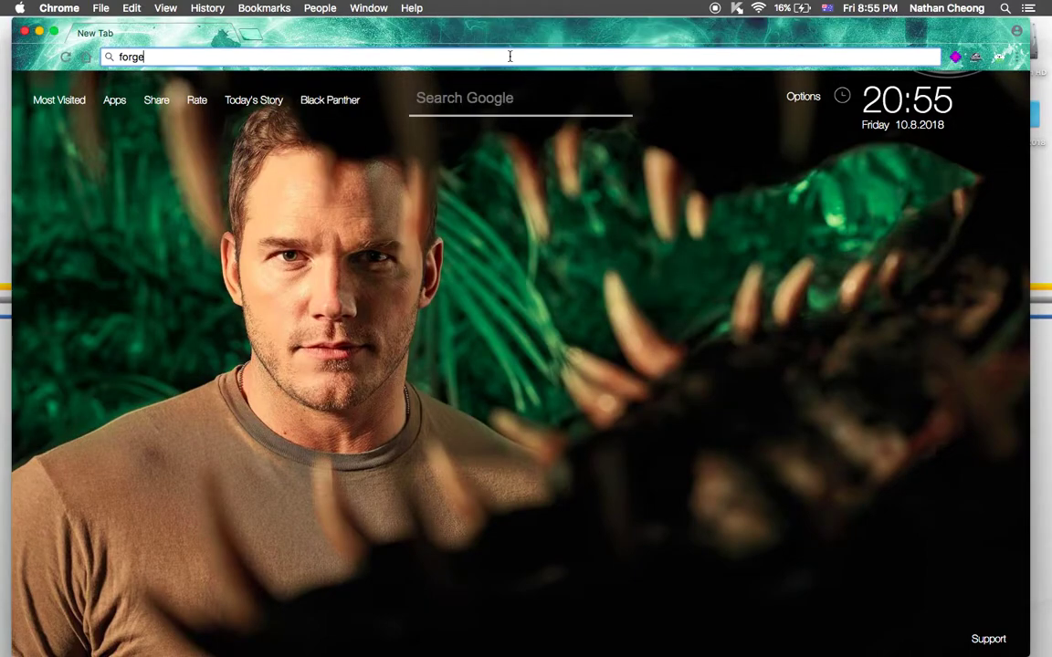
key("Return")
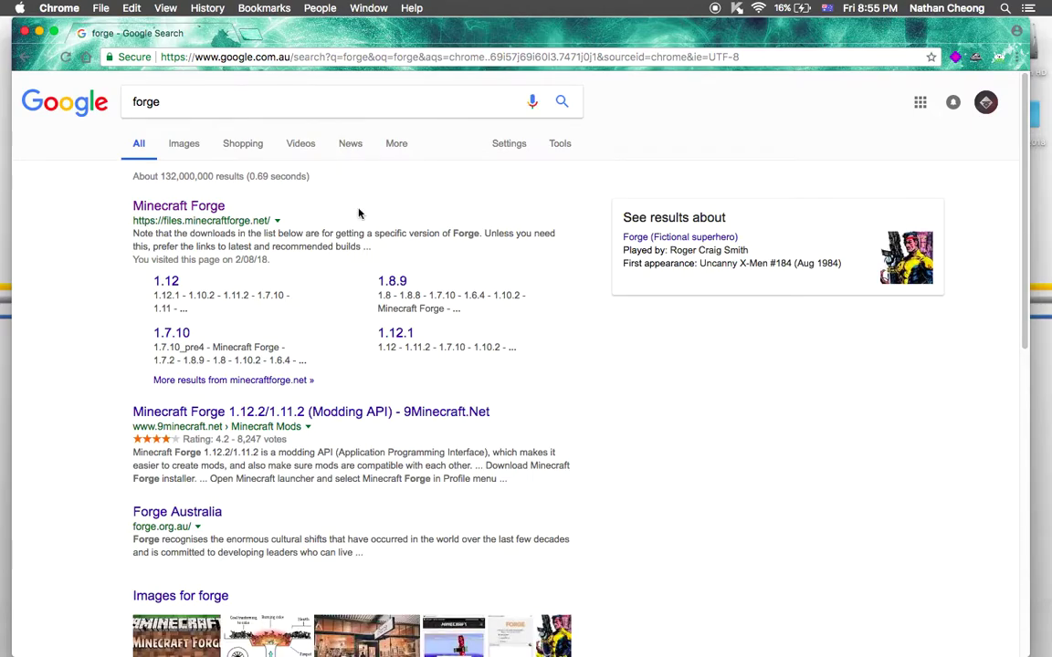
Download the Forge 1.8.8 installer jar from files.minecraftforge.net, skipping the ad and keeping it
left_click(199, 209)
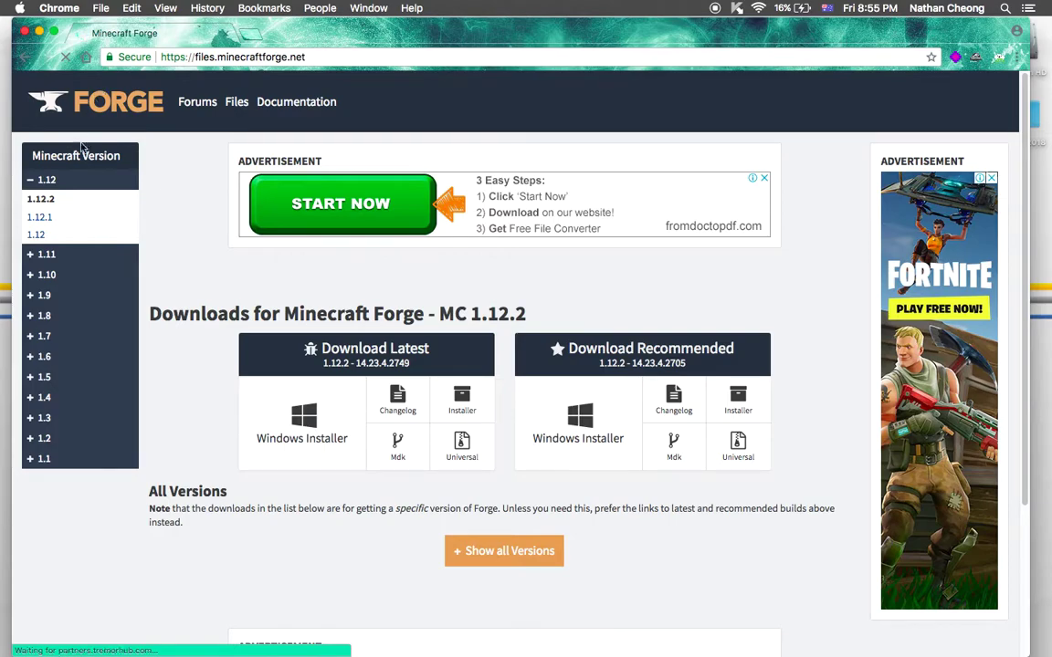
left_click(40, 175)
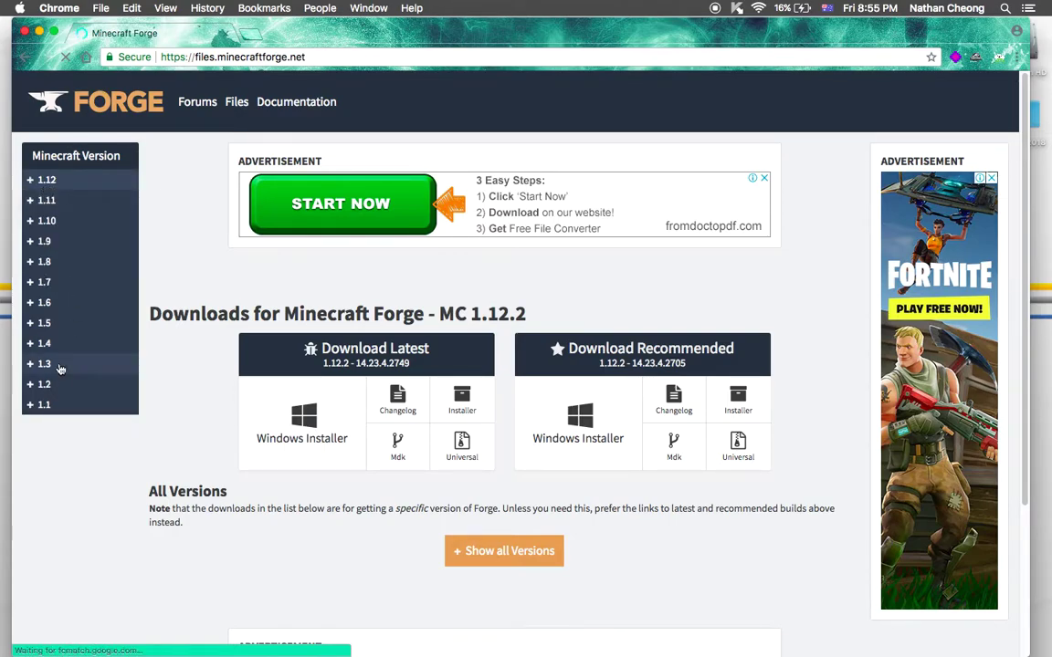
left_click(57, 261)
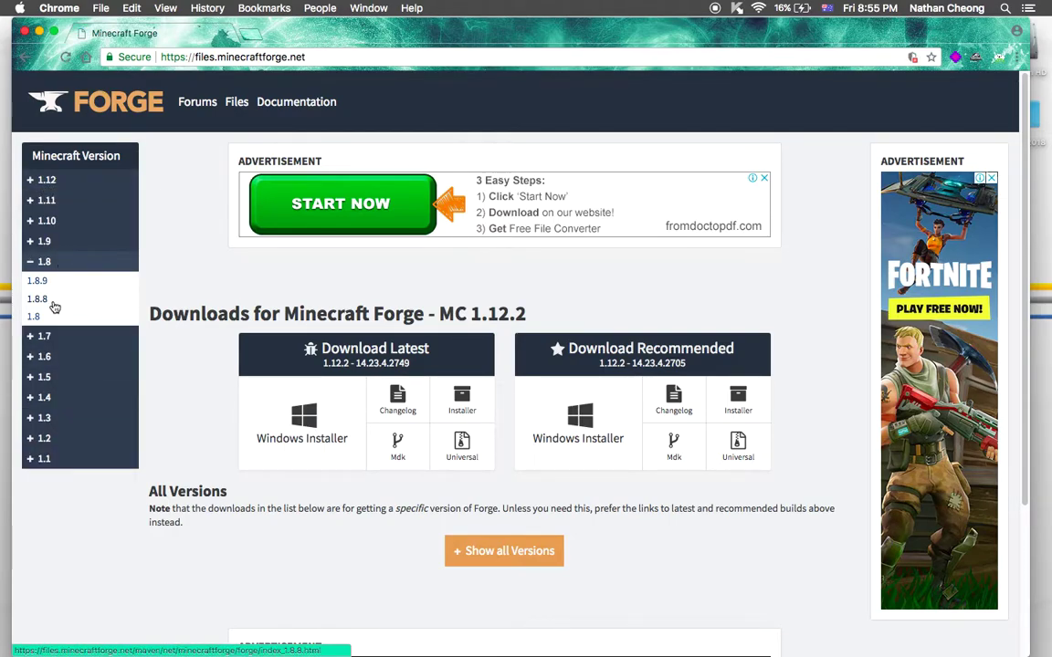
left_click(52, 304)
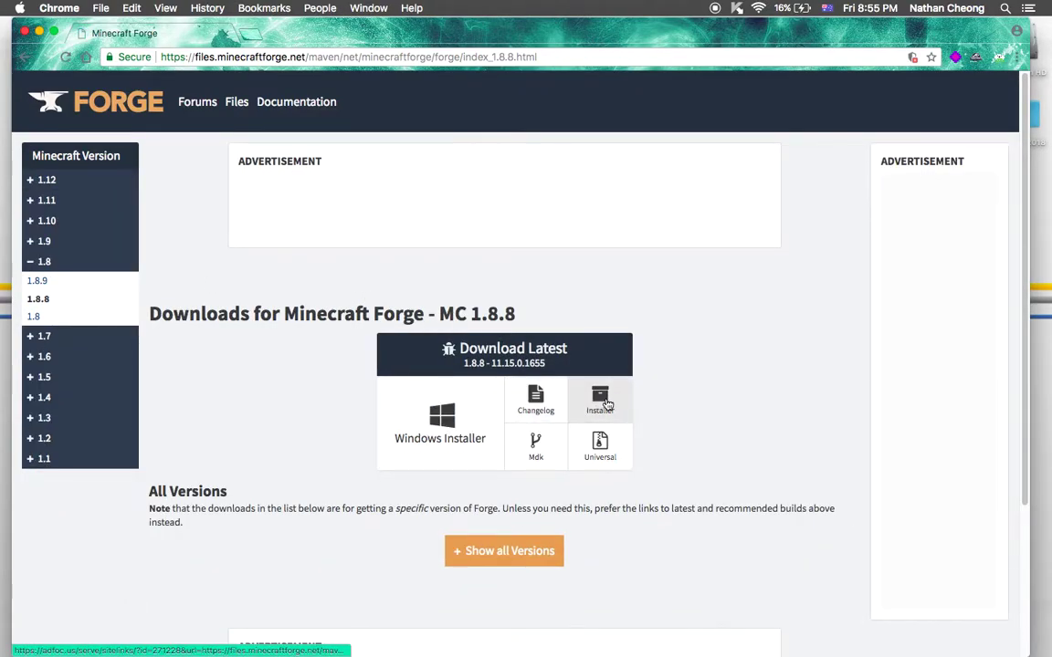
left_click(602, 400)
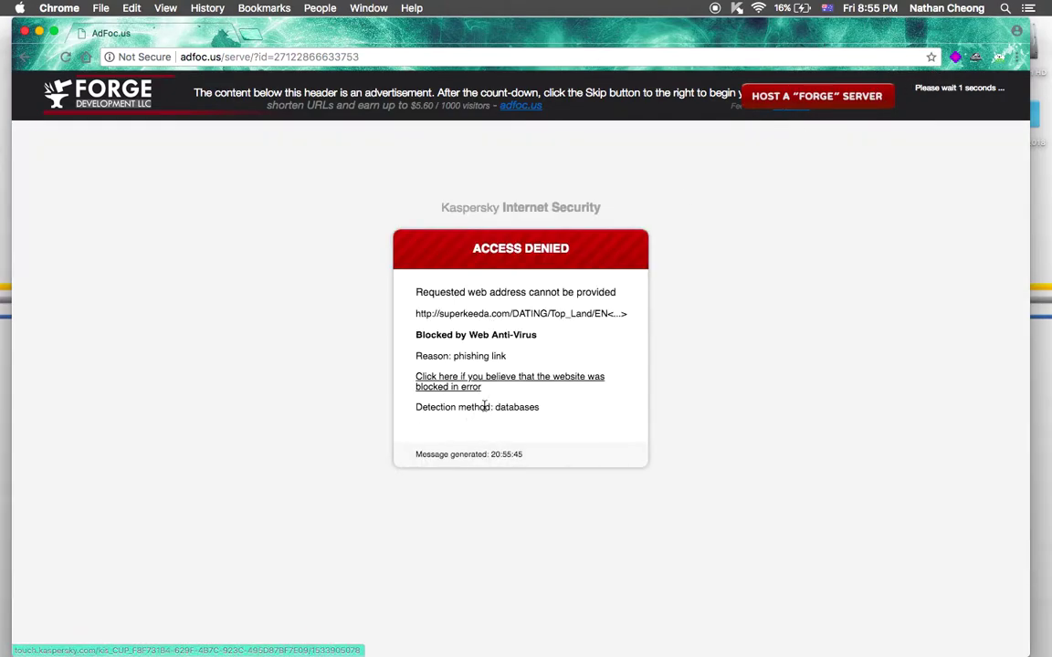
left_click(970, 99)
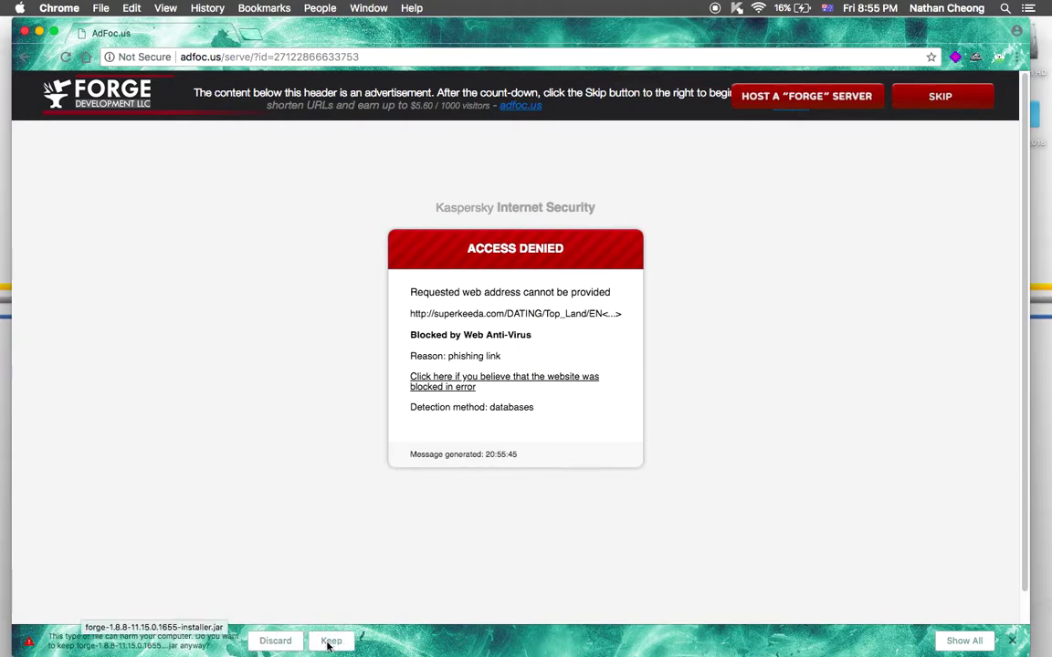
left_click(329, 642)
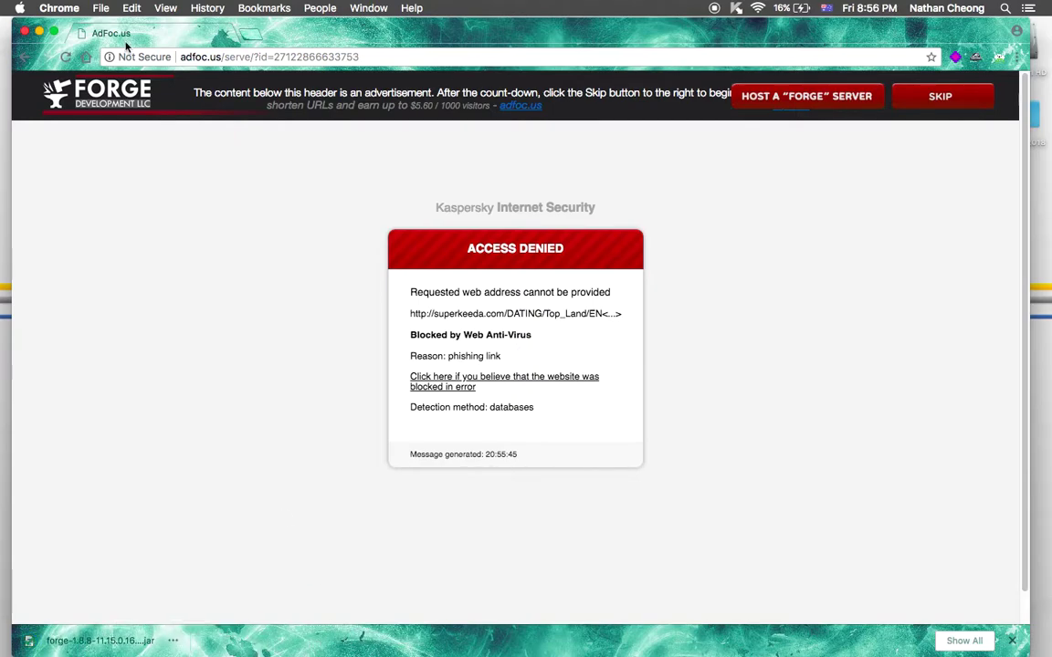
Close all the browser tabs and quit Google Chrome
left_click(225, 33)
left_click(205, 33)
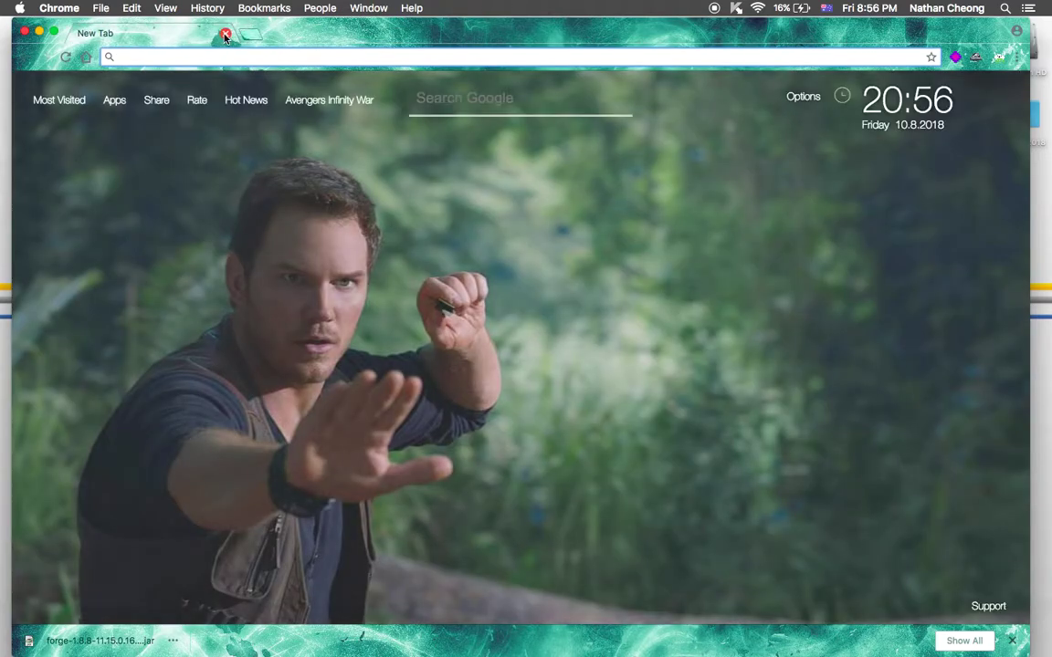
left_click(204, 33)
left_click(60, 7)
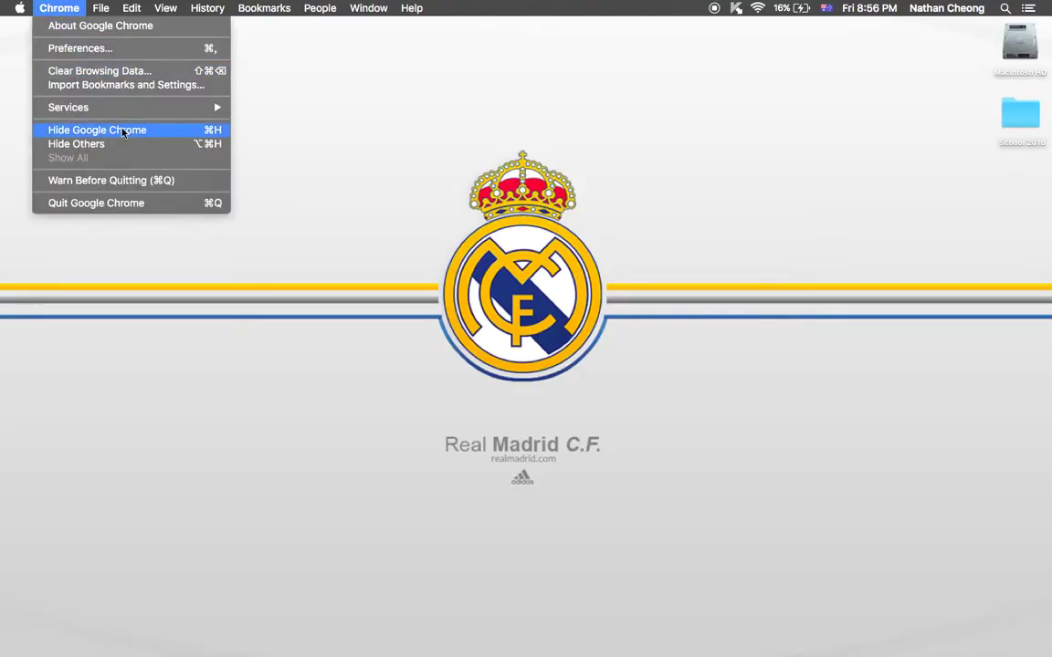
left_click(154, 202)
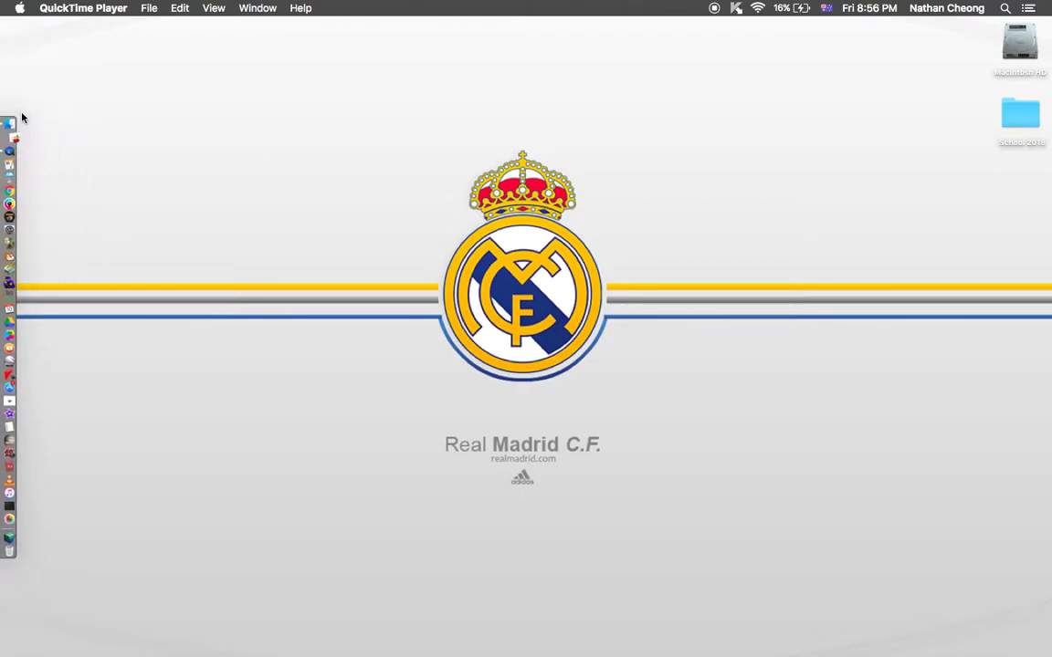
Copy the forge-1.8.8-11.15.0.1655 installer jar from All My Files onto the desktop
left_click(549, 245)
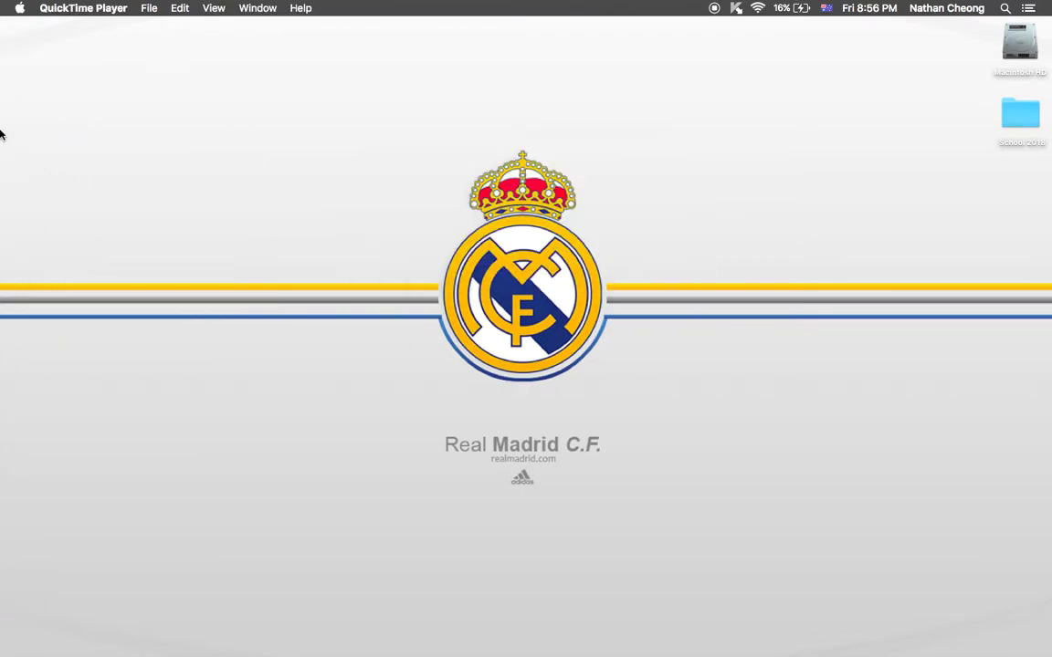
left_click(47, 135)
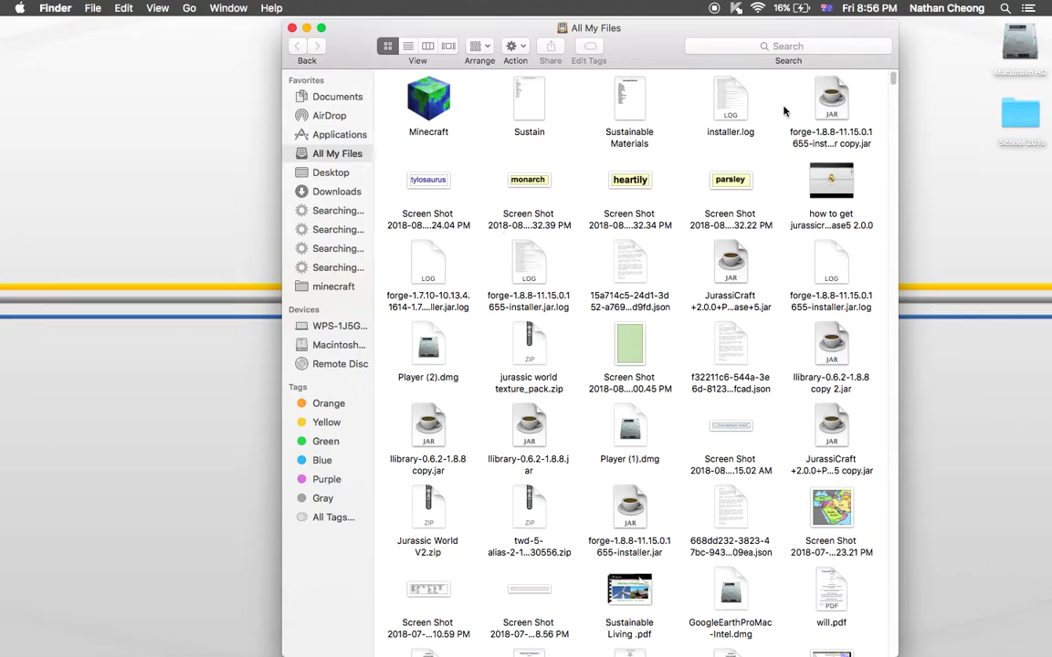
left_click_drag(831, 107, 1023, 161)
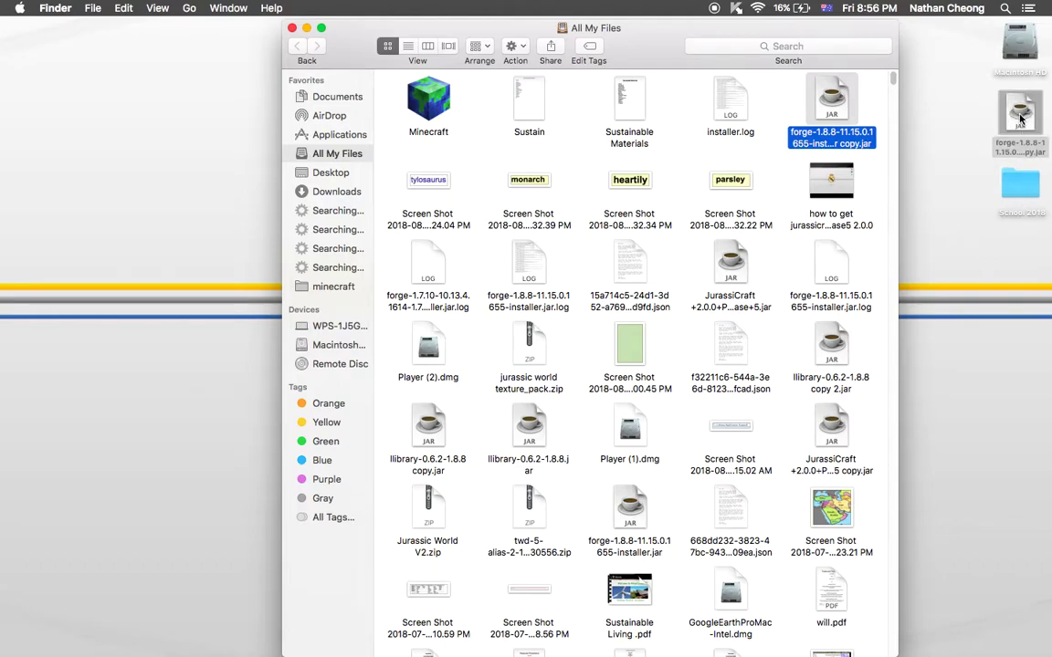
Quick Look the forge jar on the desktop, then close the All My Files window
left_click(1020, 114)
key("space")
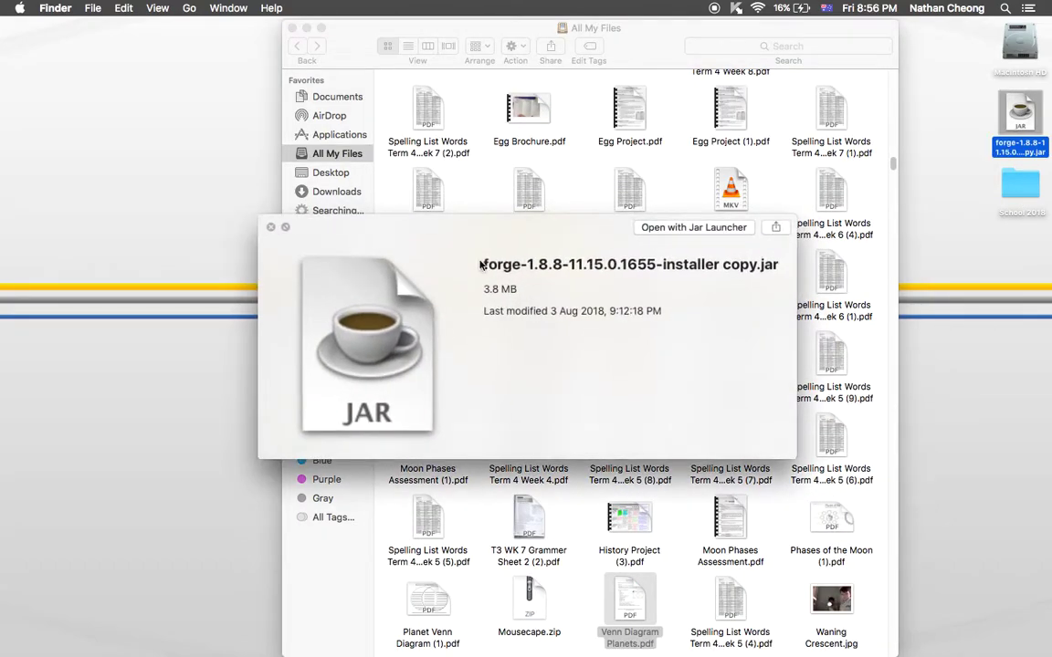
key("space")
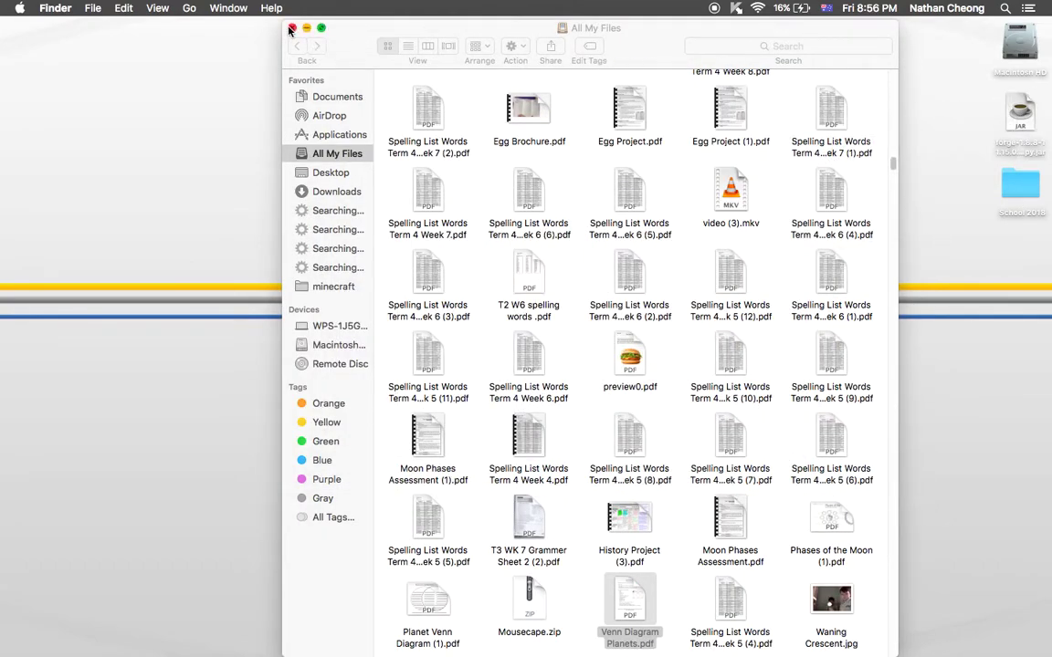
left_click(292, 28)
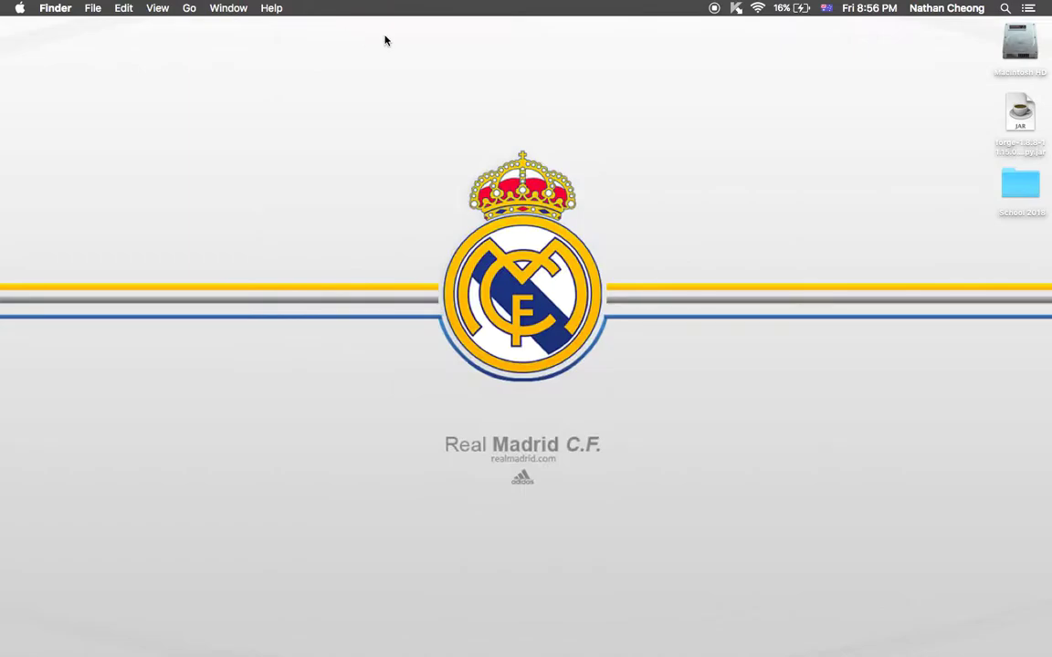
Run the forge-1.8.8-11.15.0.1655 installer with 'Install client' and confirm the completion message
left_click(1017, 123)
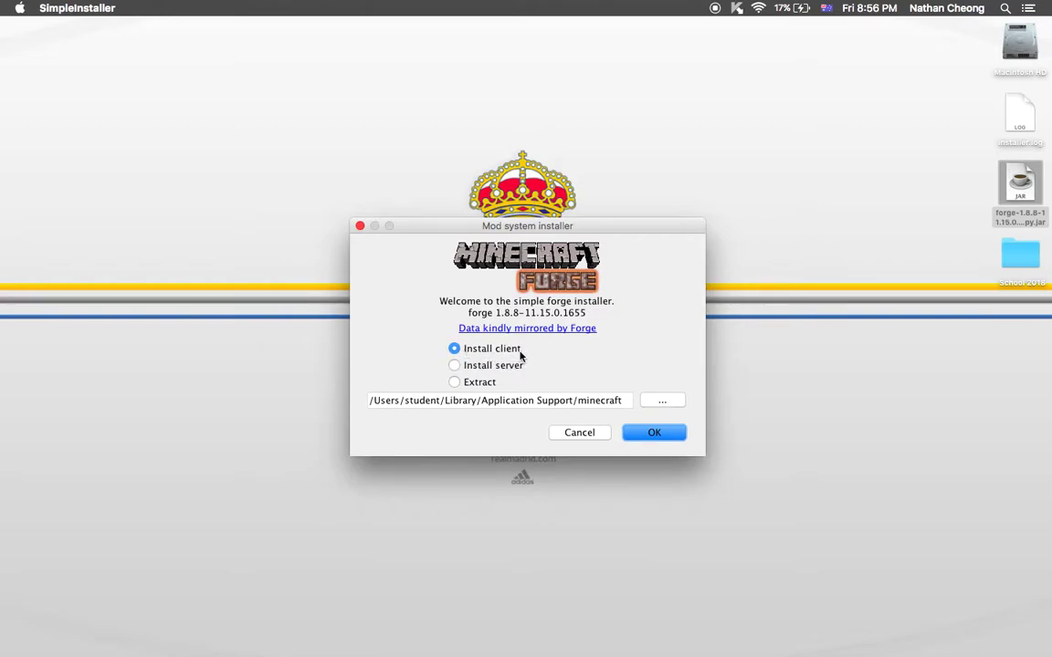
left_click(455, 366)
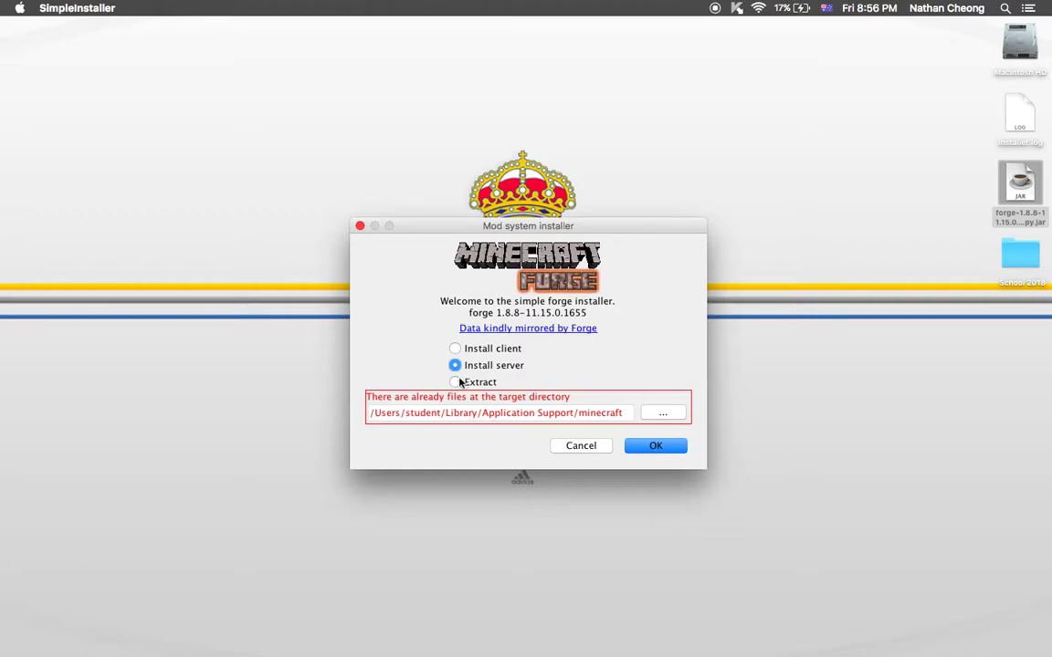
left_click(456, 382)
left_click(455, 345)
left_click(457, 347)
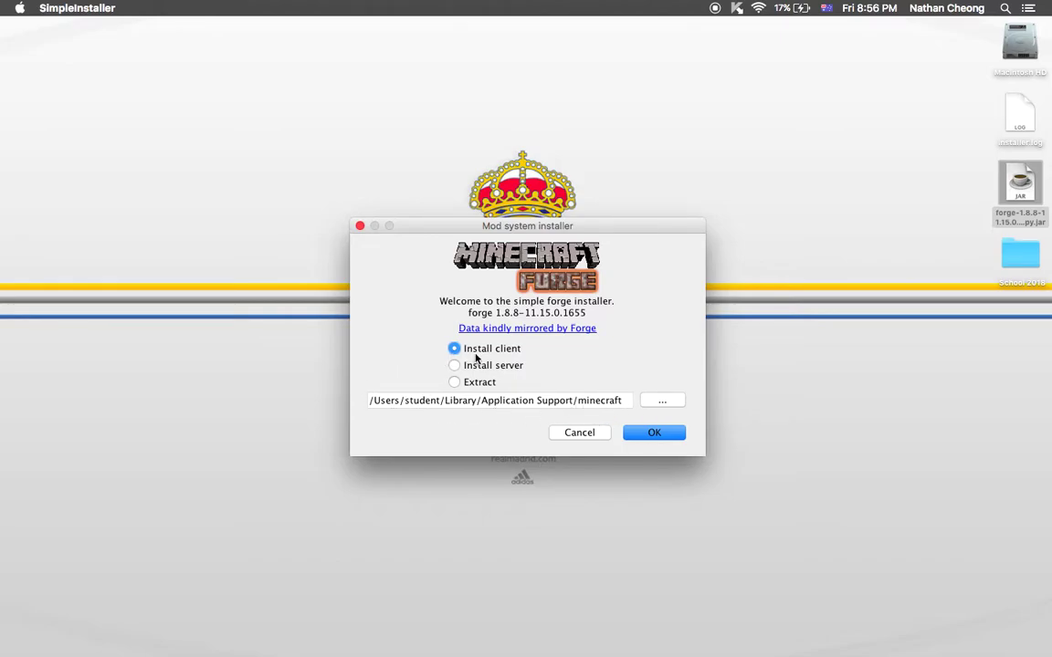
left_click(652, 434)
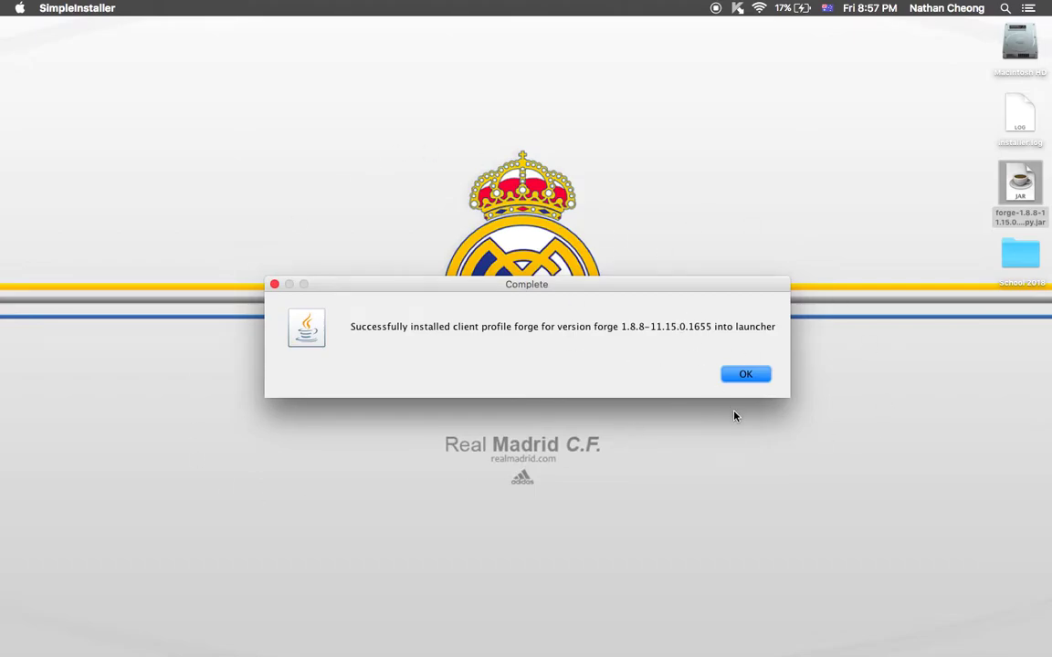
left_click(746, 377)
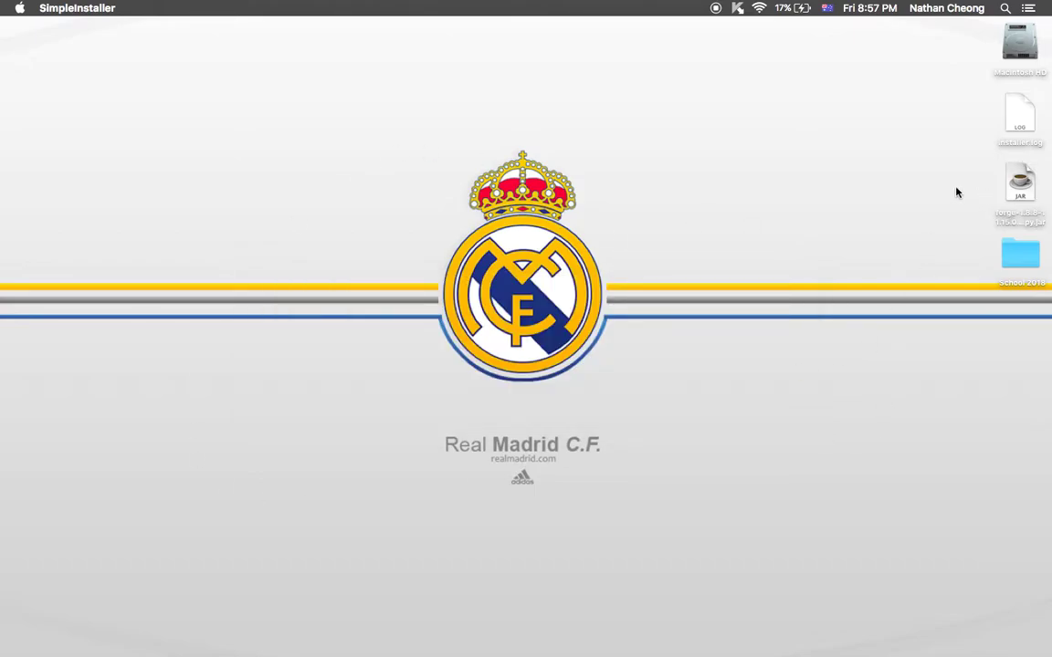
Move installer.log into the School 2018 folder with Keep Both, and launch Chrome
left_click_drag(1020, 114, 1019, 255)
left_click(836, 480)
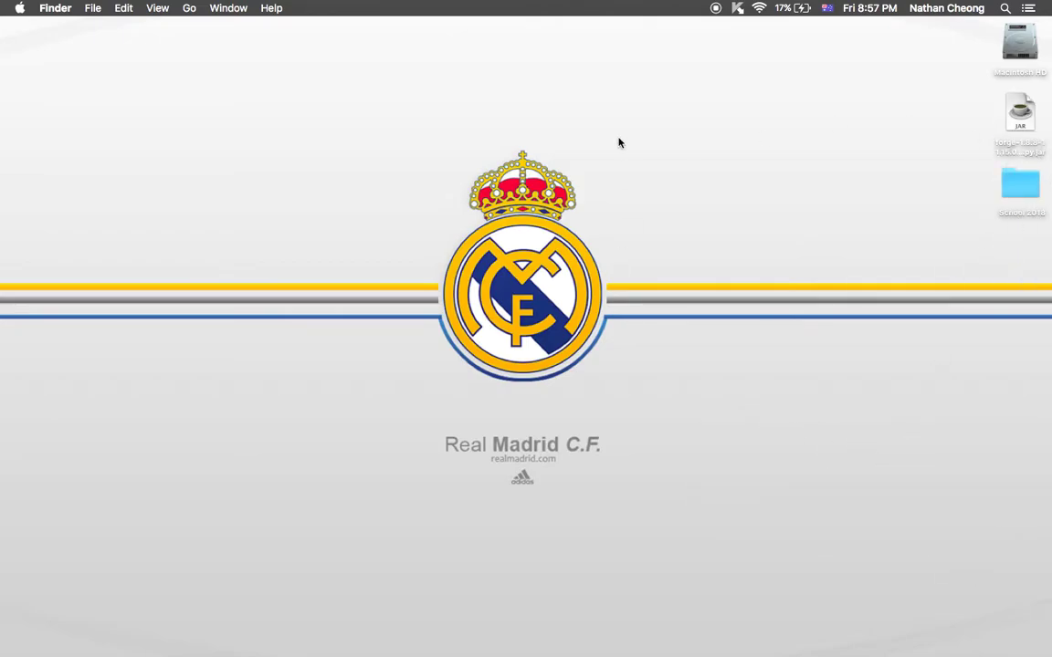
mouse_move(37, 208)
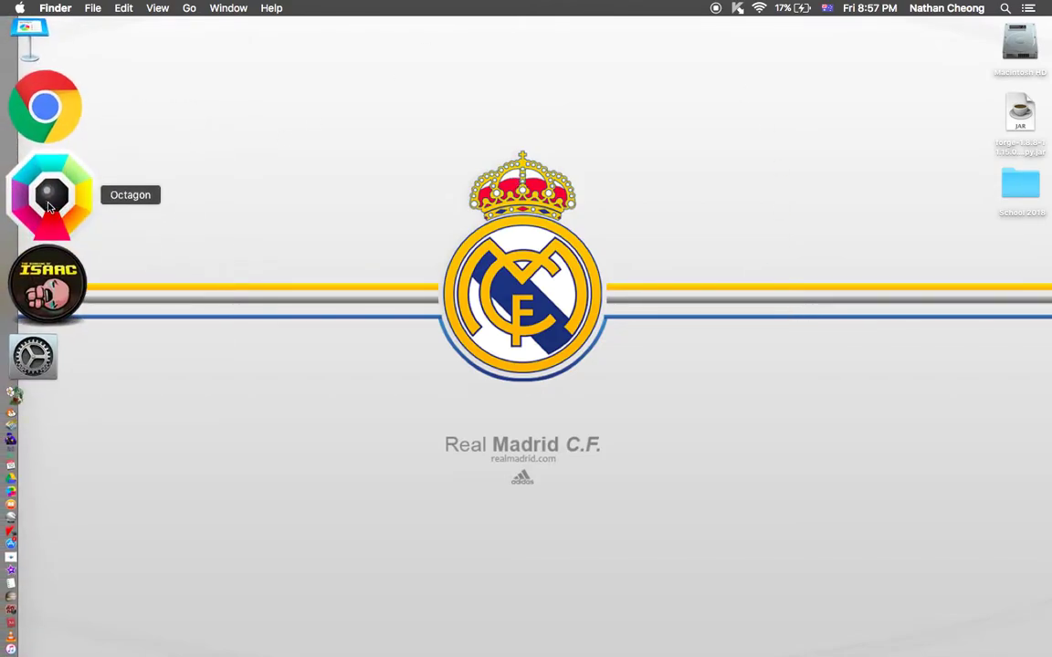
left_click(50, 171)
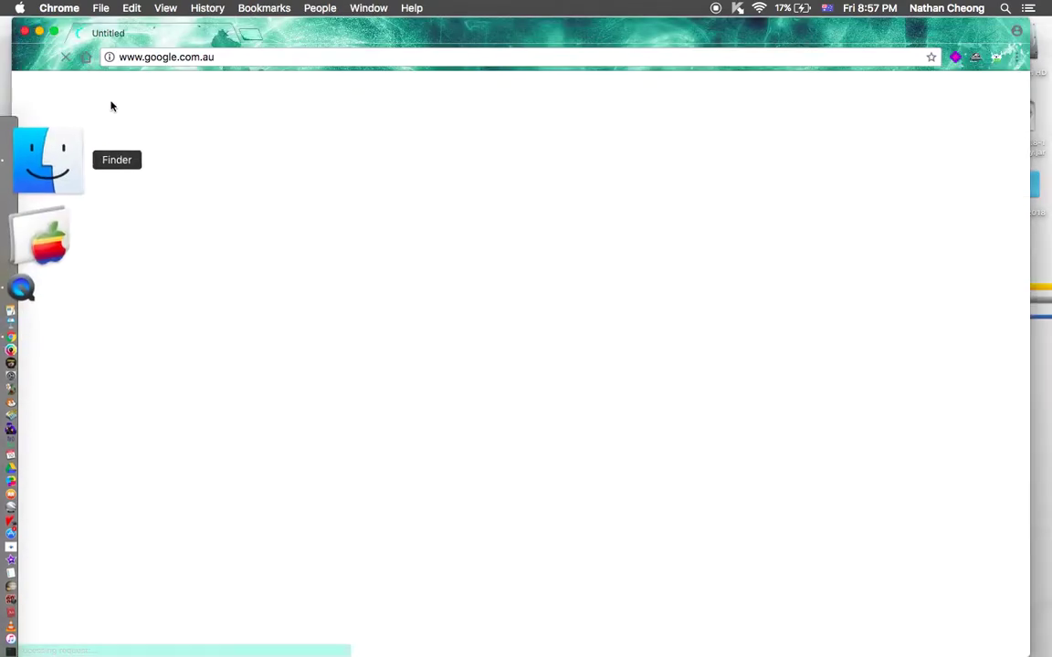
Dismiss the Steam licence dialog and Google 'jurasicraft' in a new tab
left_click(239, 36)
left_click(626, 390)
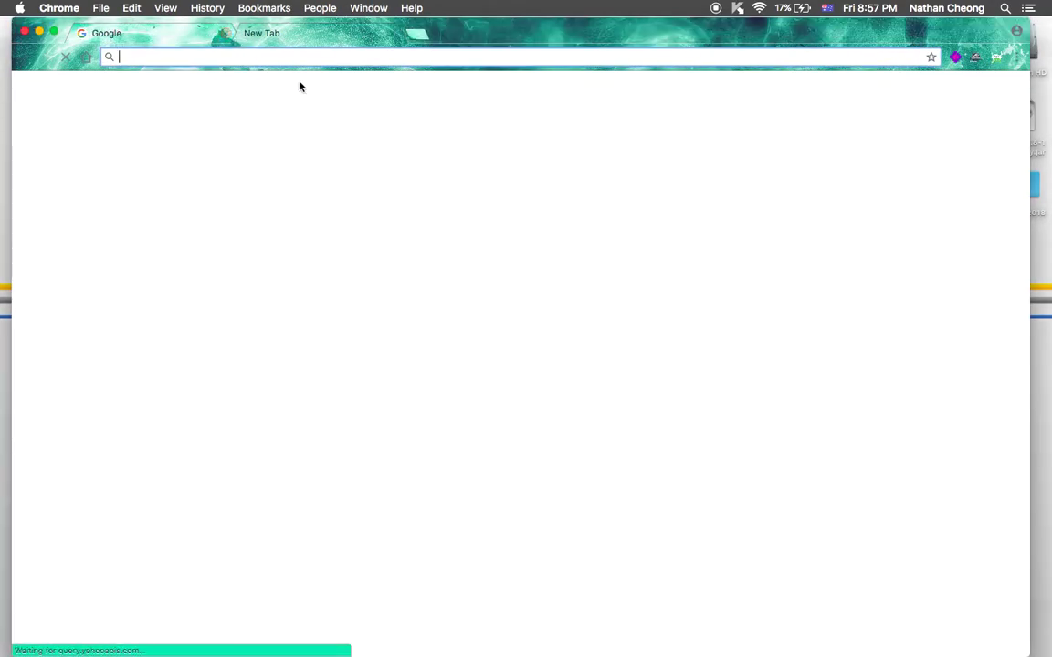
type("j")
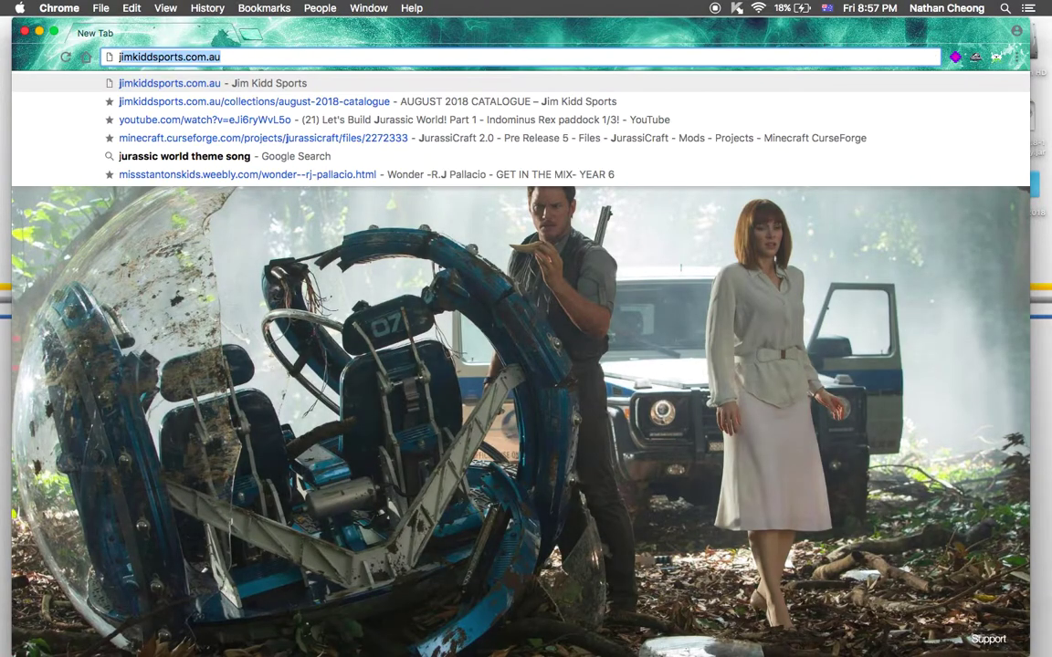
type("urasic")
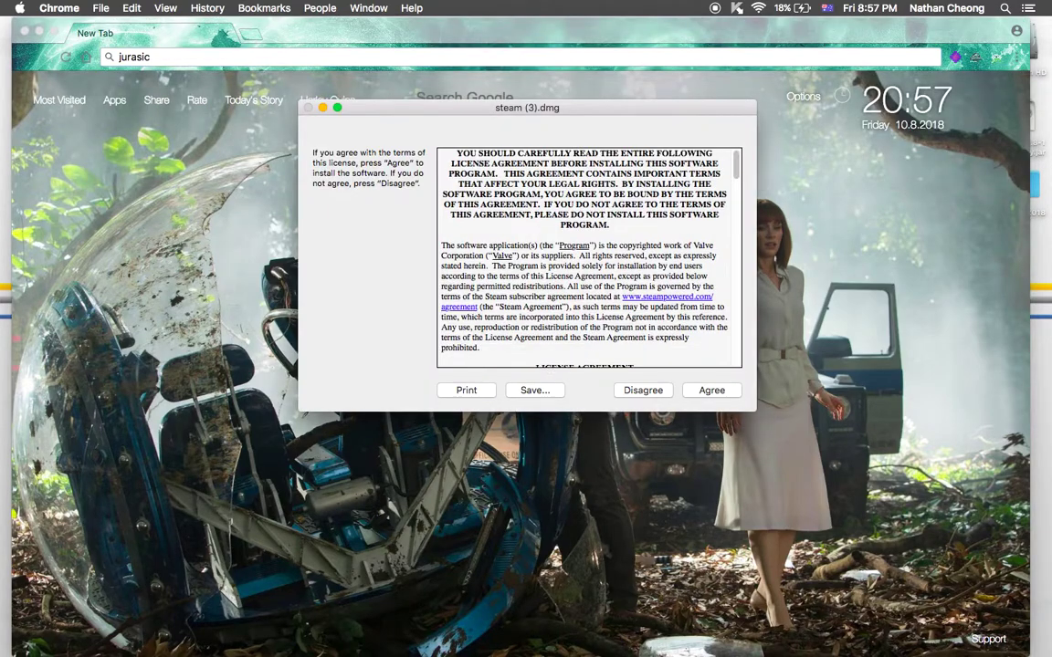
left_click(642, 390)
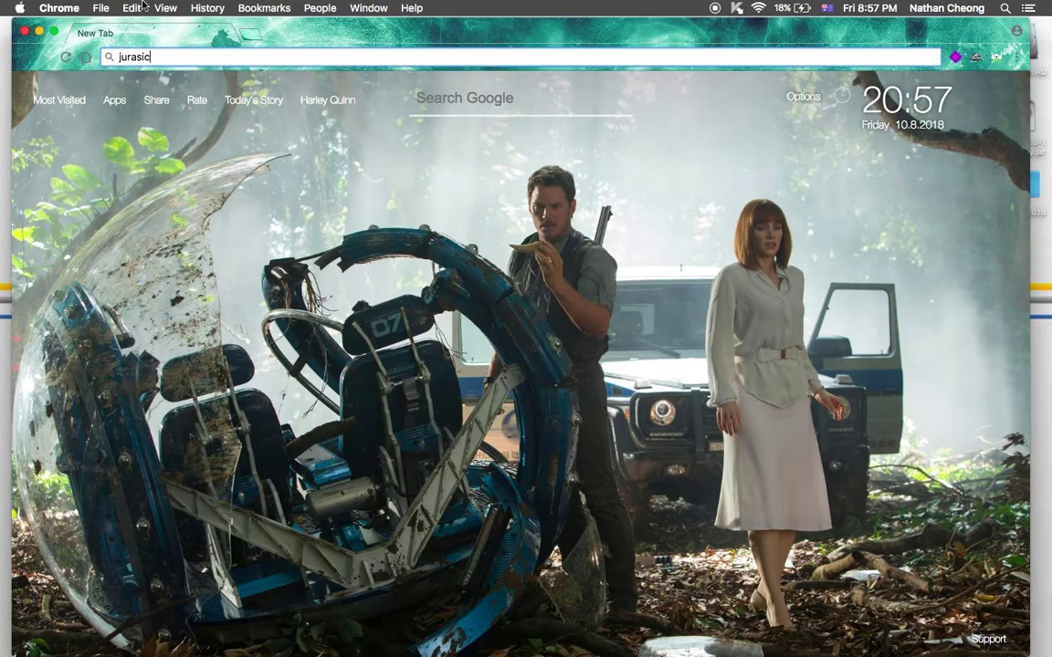
type("raft")
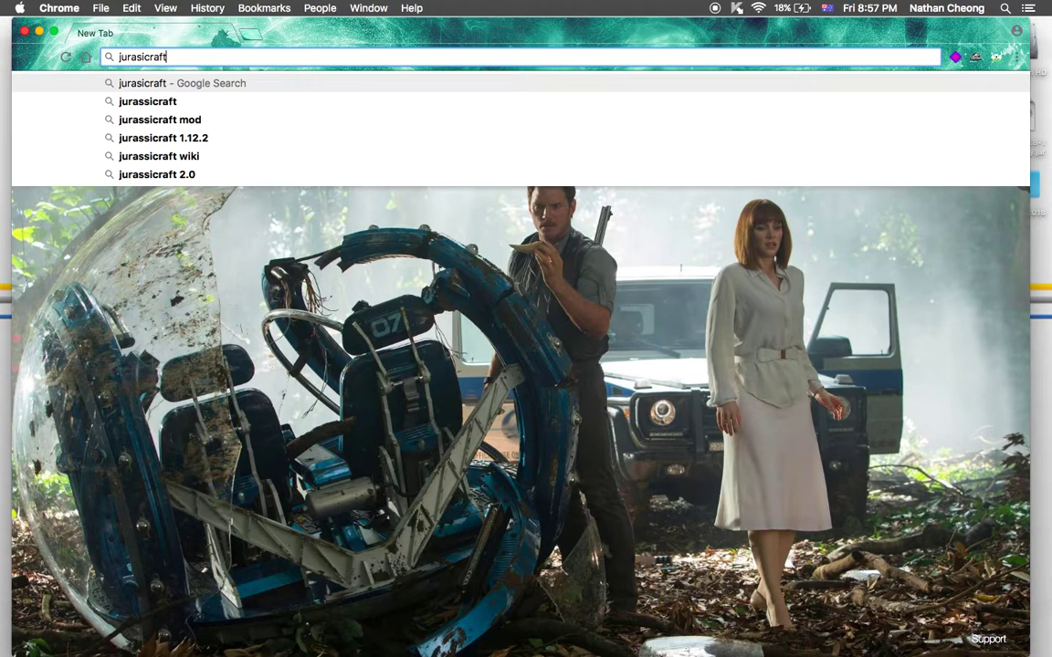
key("Return")
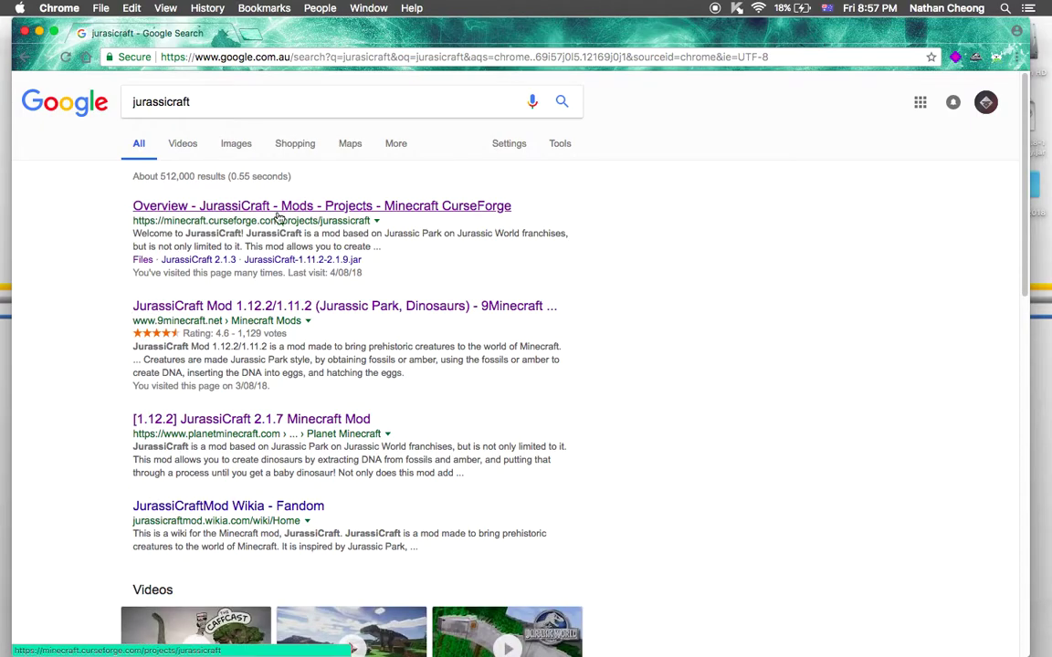
Open the JurassiCraft CurseForge page and go to page 2 of its Files list
left_click(190, 212)
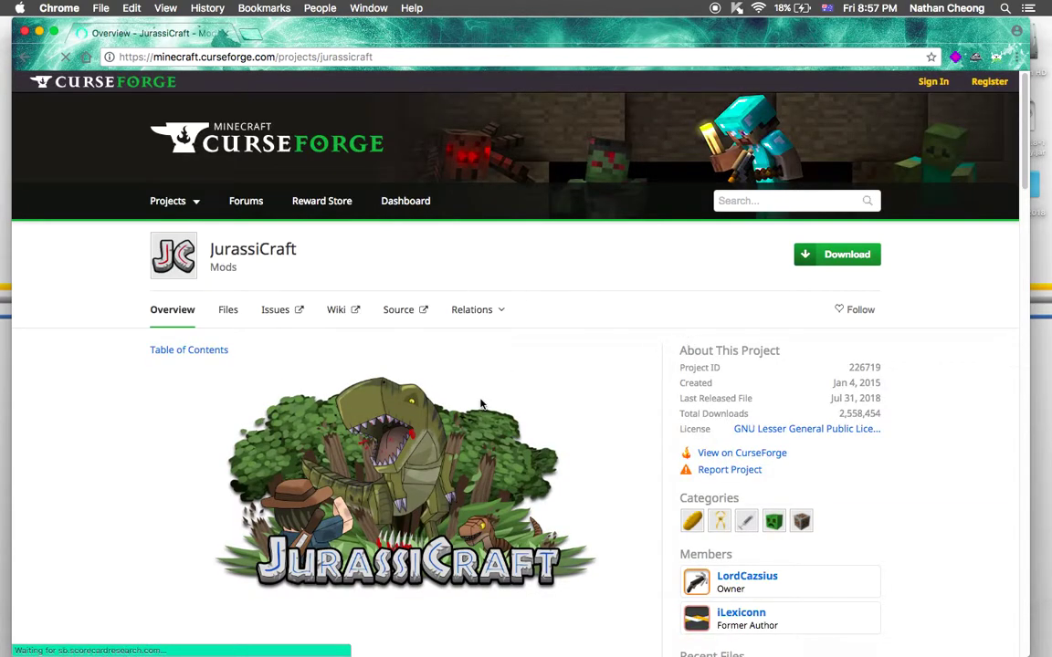
scroll(276, 355, "down", 15)
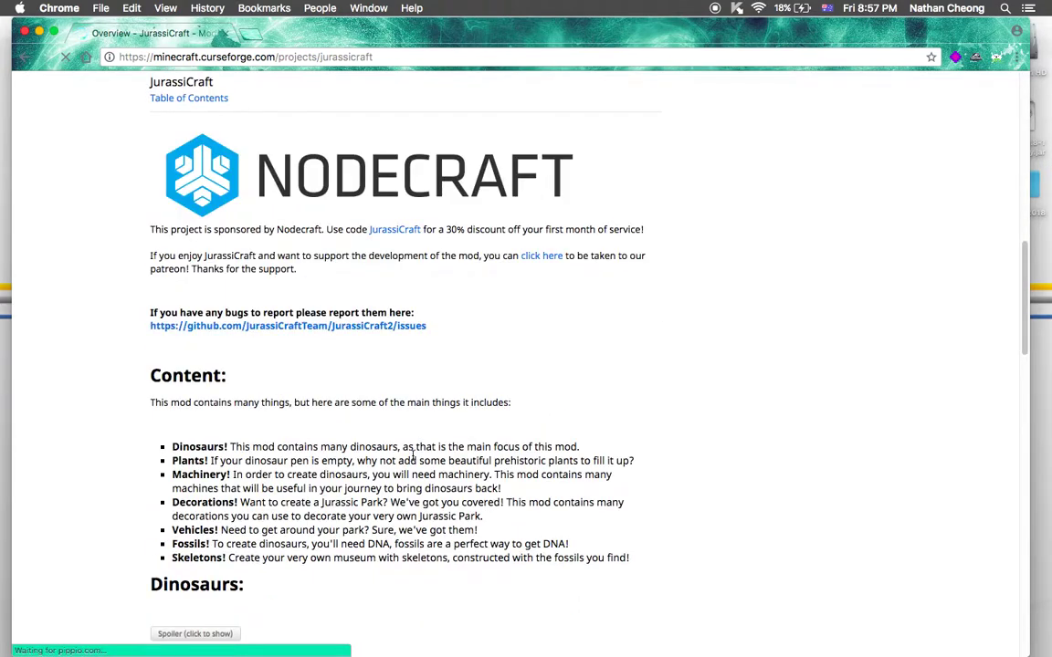
scroll(412, 460, "up", 15)
left_click(226, 312)
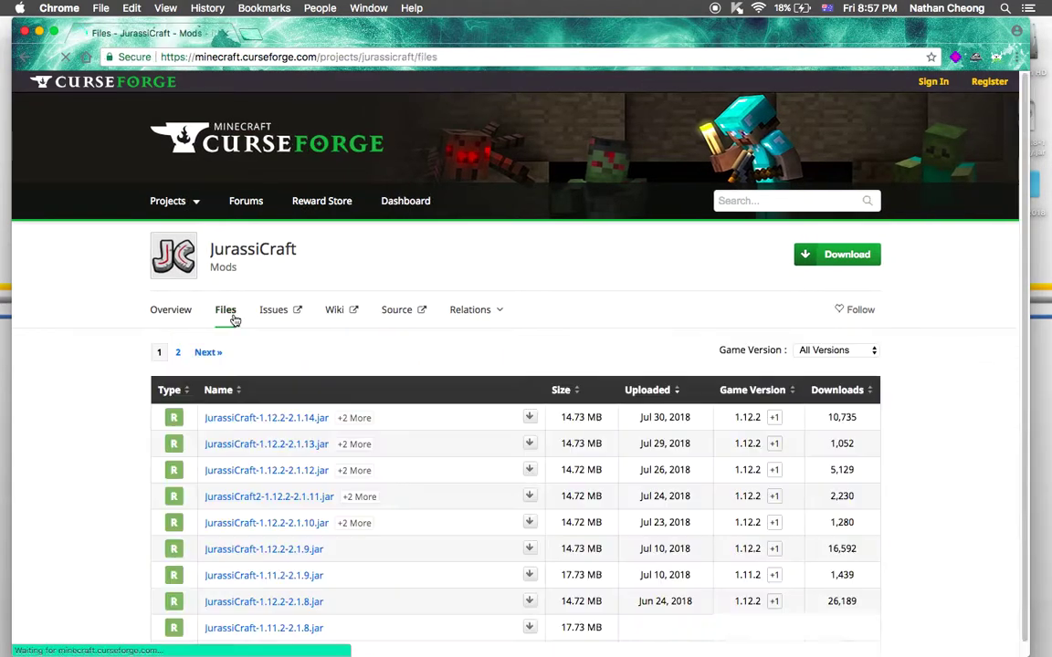
scroll(336, 378, "down", 10)
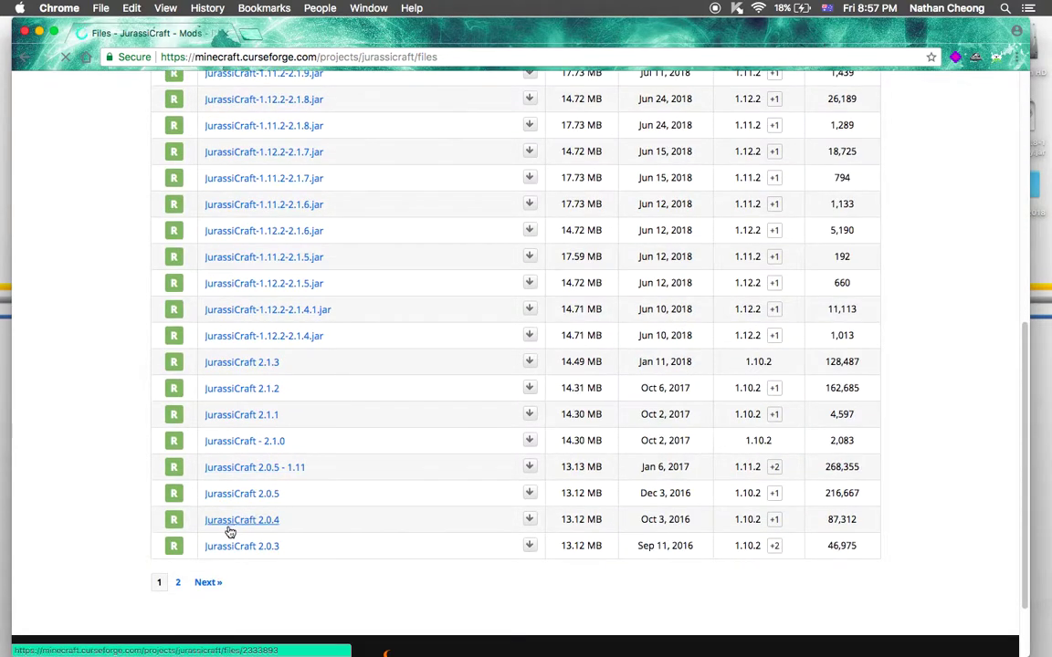
left_click(209, 583)
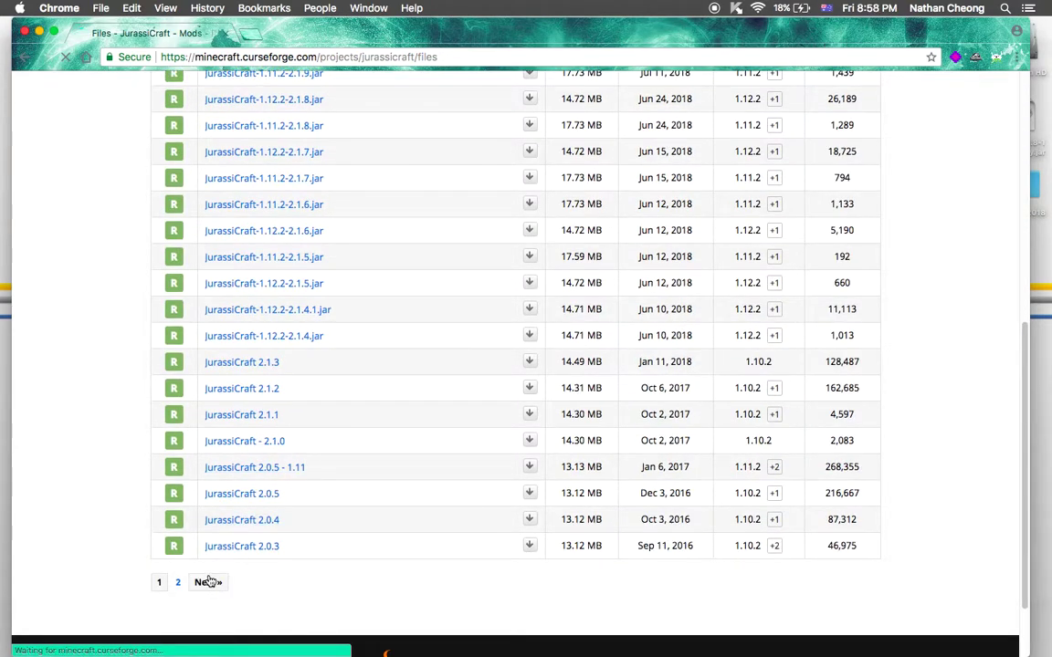
Download JurassiCraft 2.0 - Pre Release 5, keep it despite the warning, and open Finder
scroll(308, 485, "down", 2)
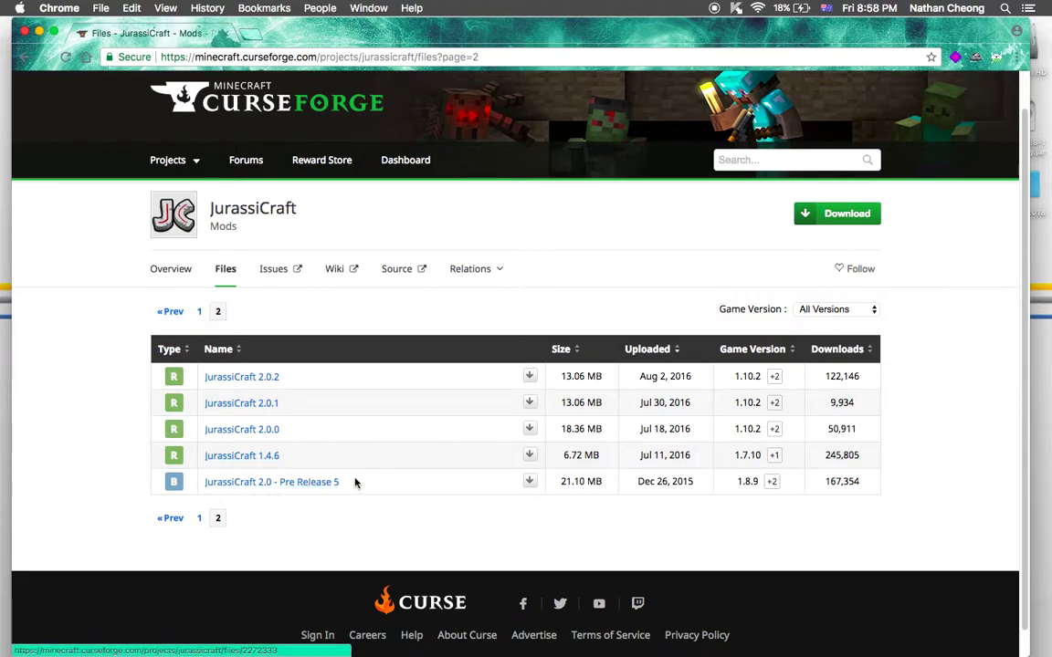
left_click(526, 486)
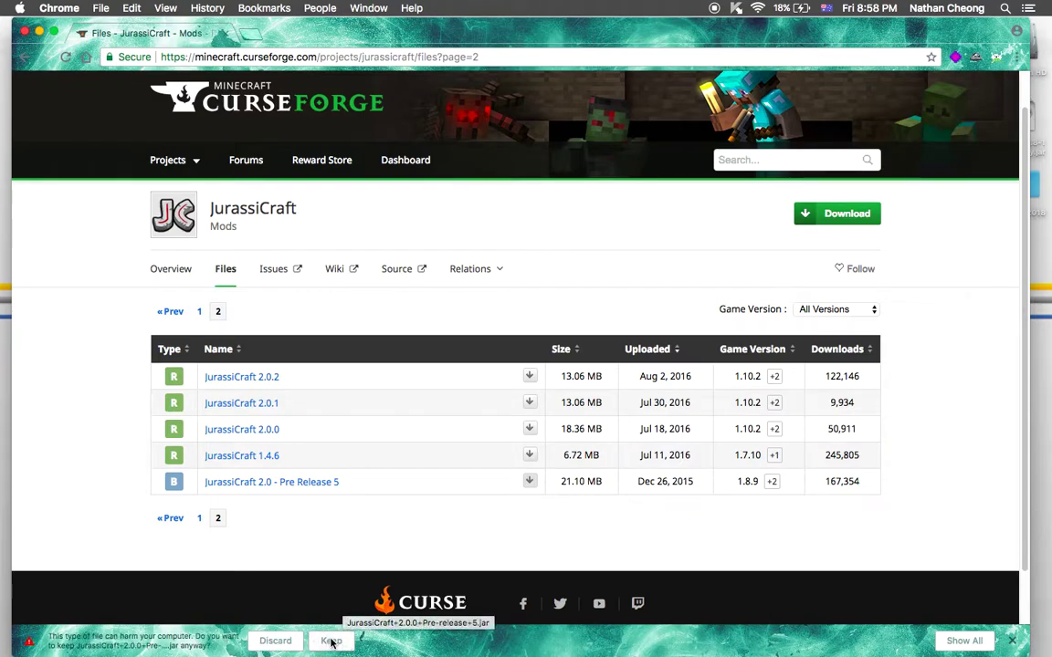
left_click(330, 641)
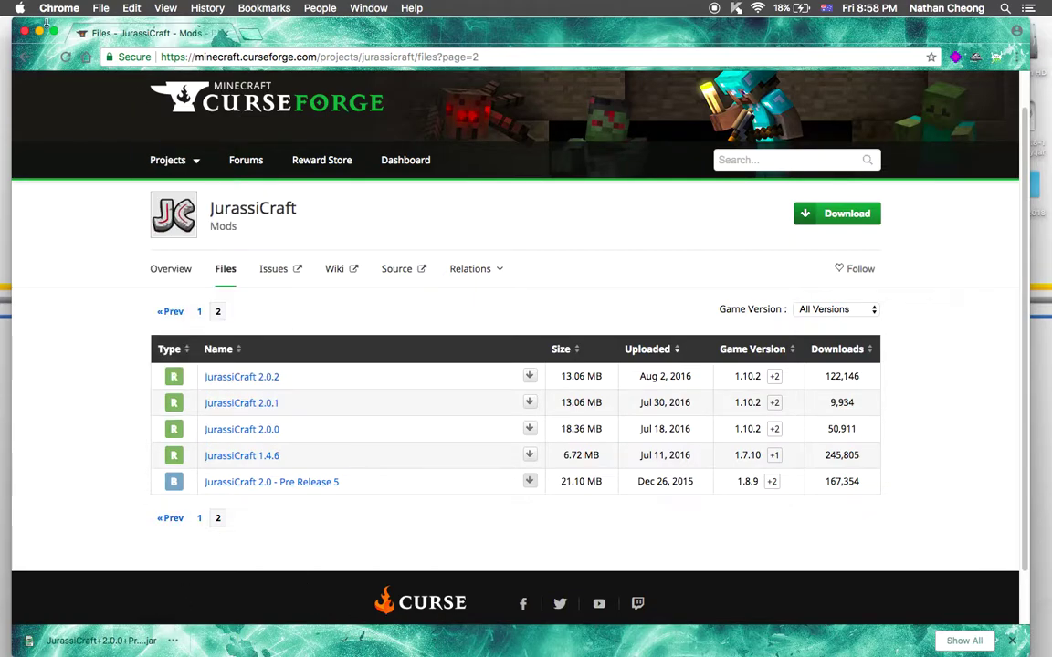
left_click(38, 102)
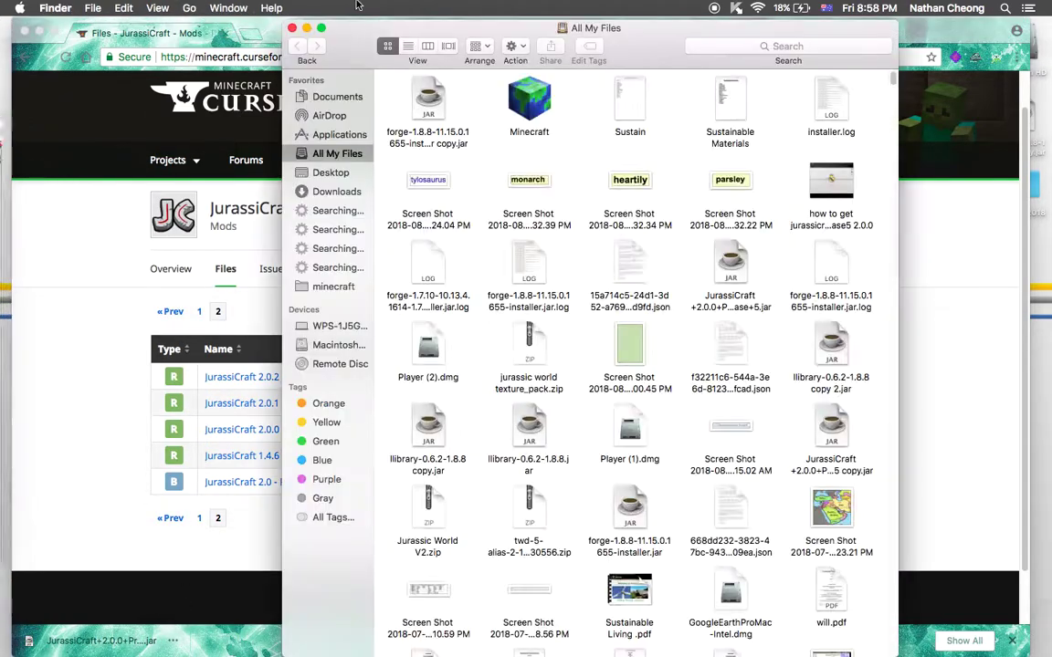
Drag JurassiCraft+2.0.0+Pre-release+5.jar from Downloads onto the desktop and close the Finder window
double_click(932, 38)
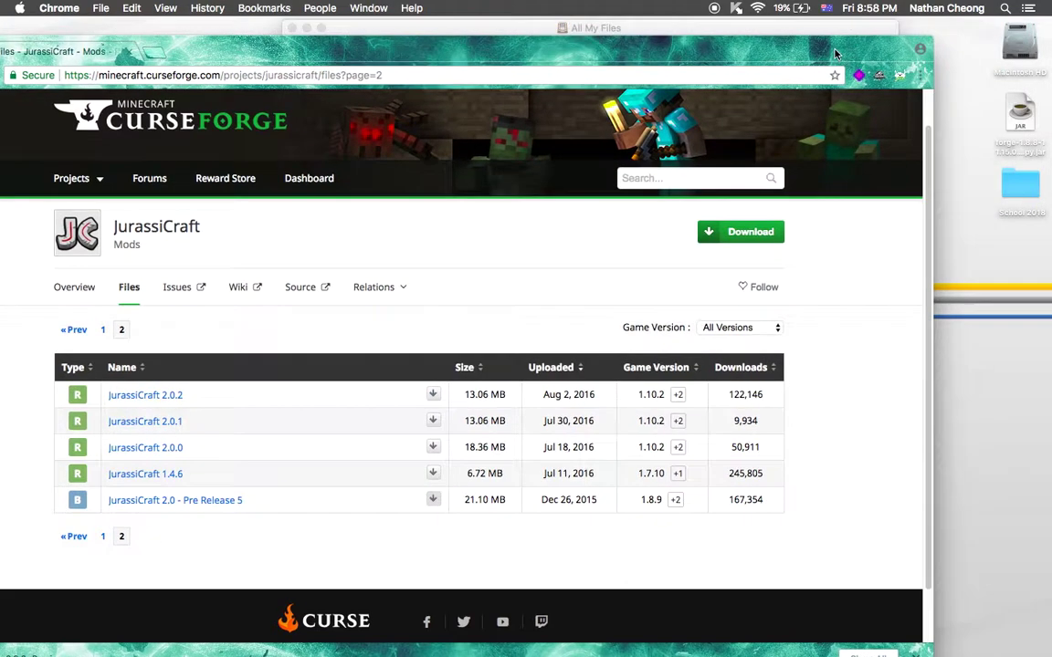
key("ctrl+Up")
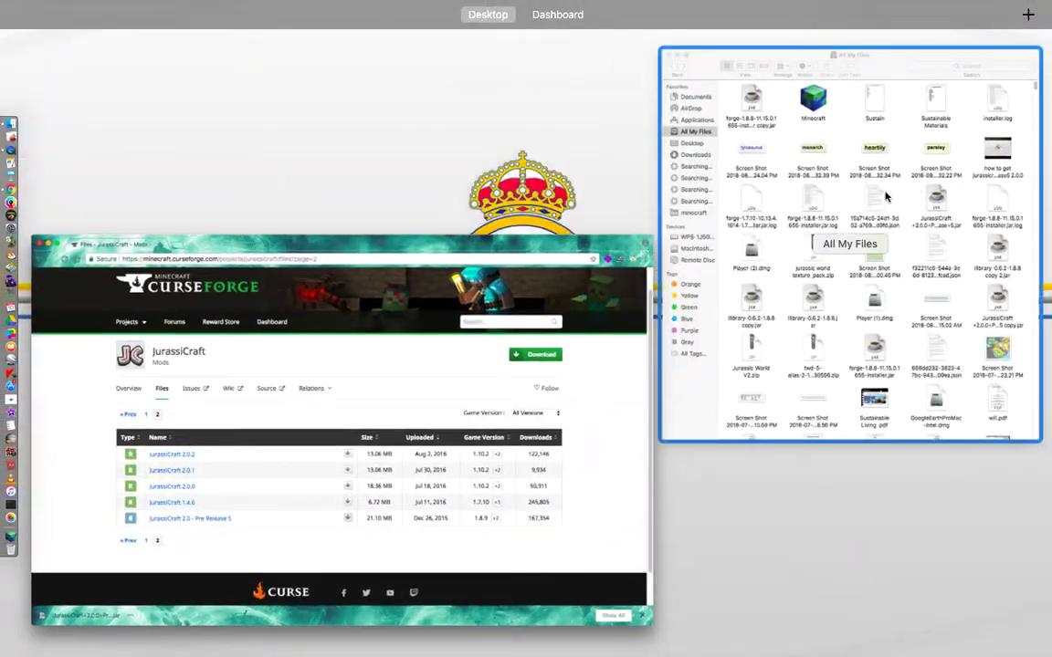
left_click(845, 274)
left_click(336, 191)
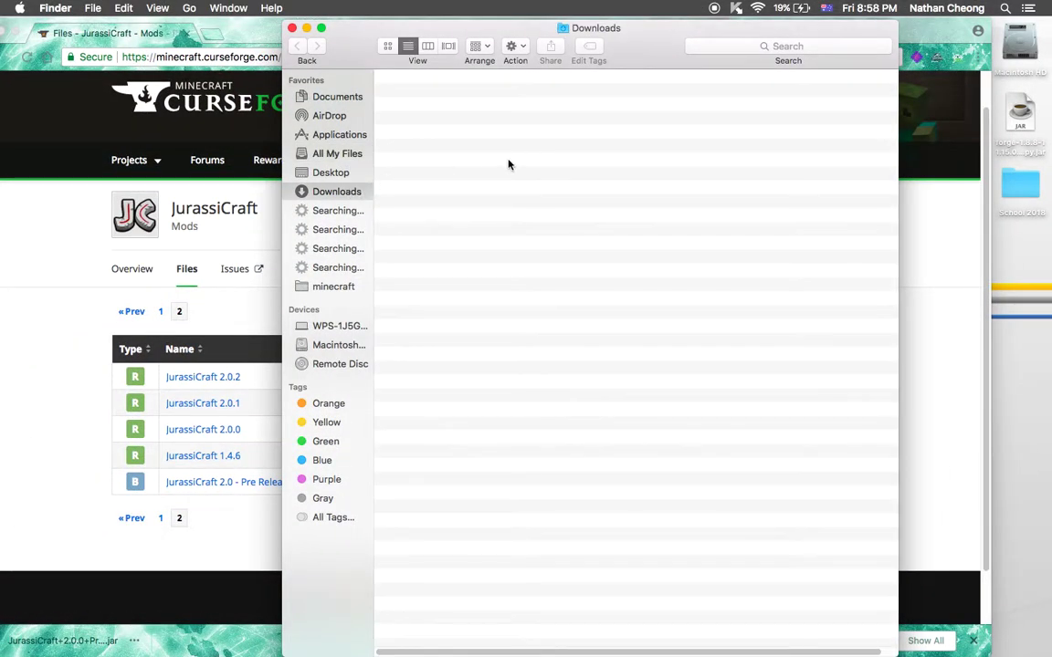
scroll(544, 160, "up", 20)
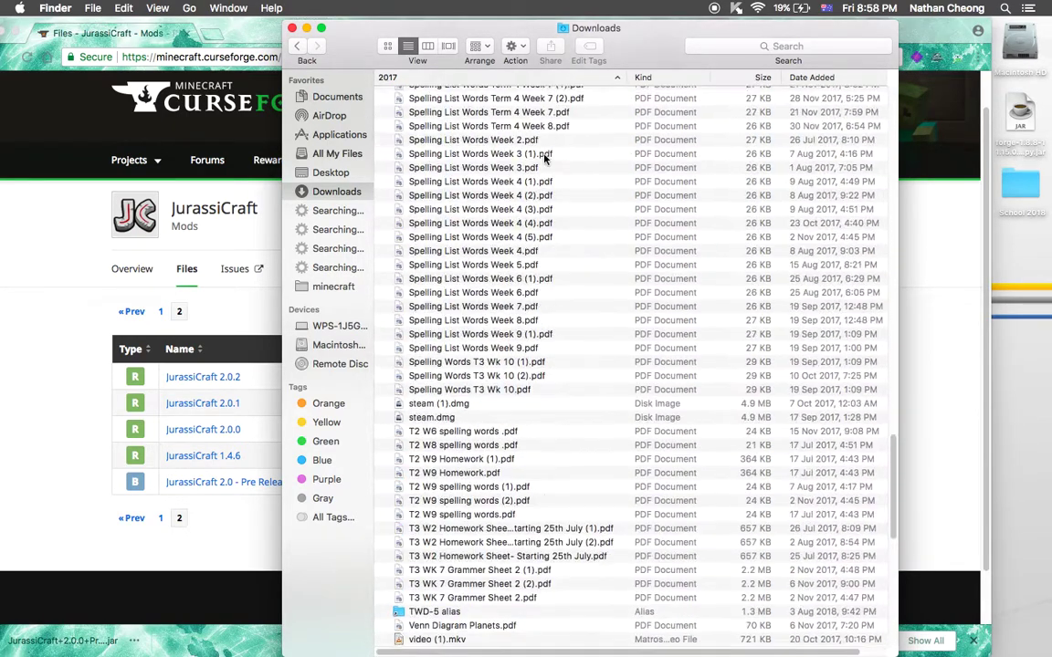
scroll(546, 140, "up", 5)
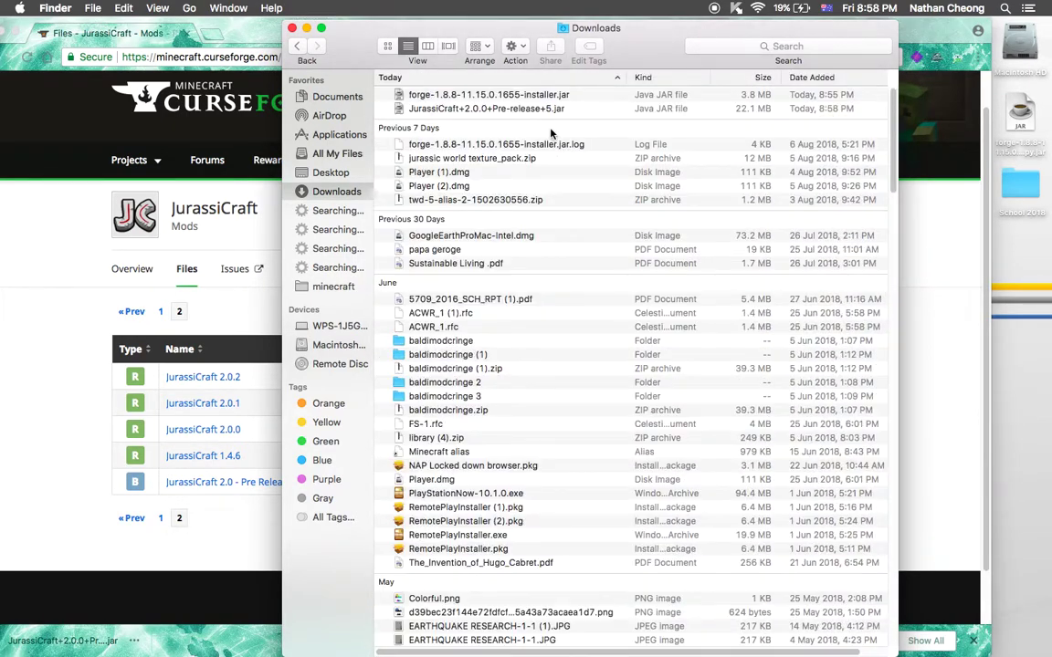
left_click_drag(438, 107, 1020, 292)
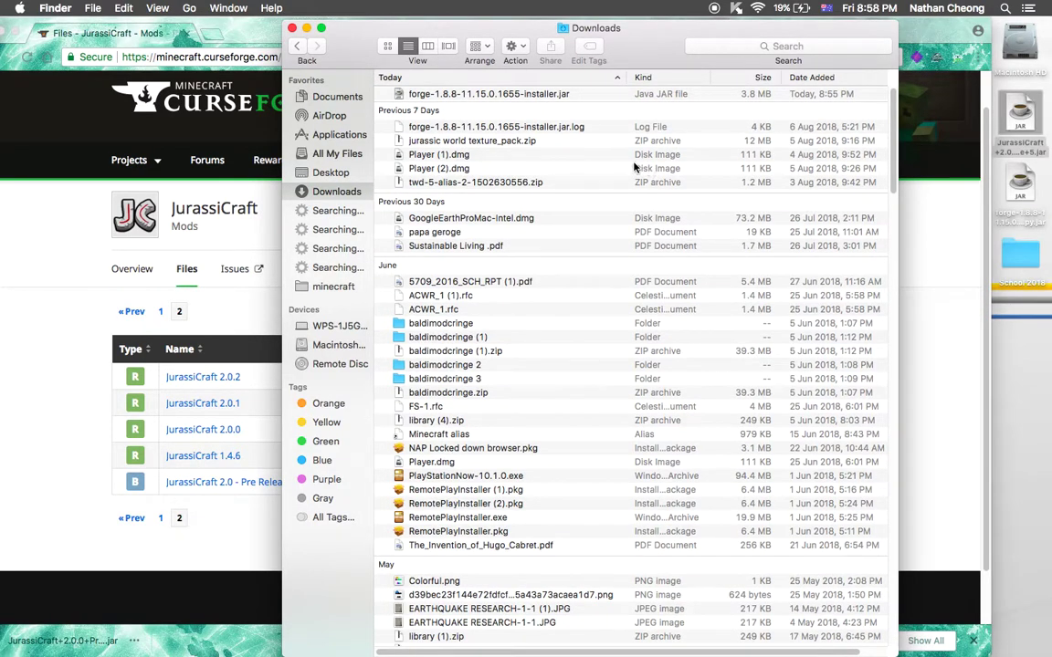
left_click(292, 29)
left_click(347, 30)
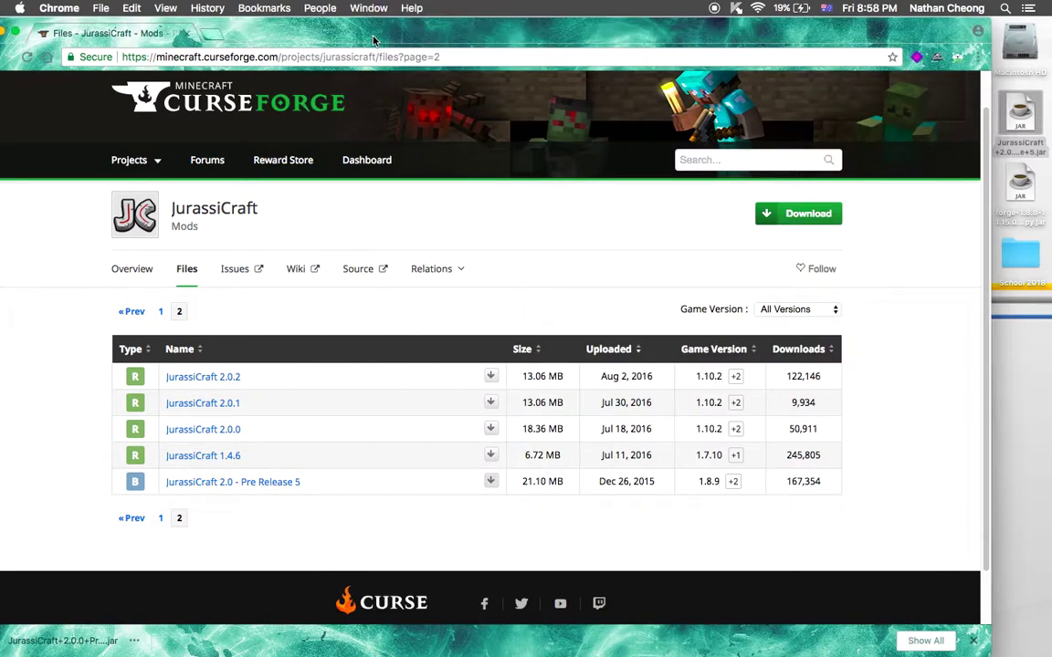
Bring Chrome back to the front, nudge its window right, and open a new tab
left_click(1023, 212)
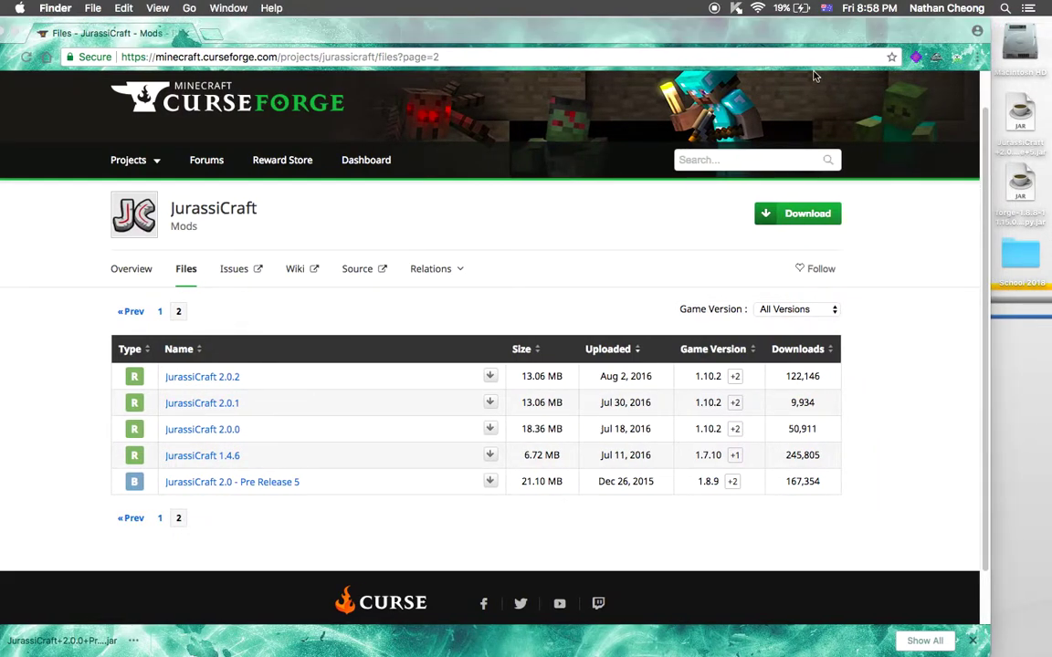
left_click(711, 33)
left_click_drag(791, 33, 818, 33)
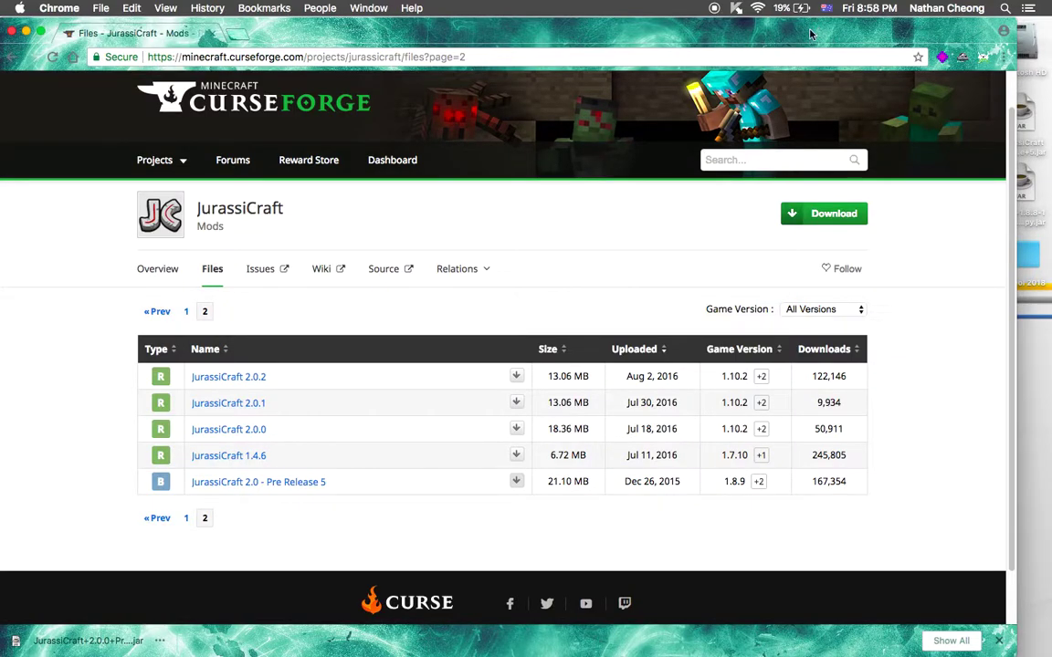
key("super+t")
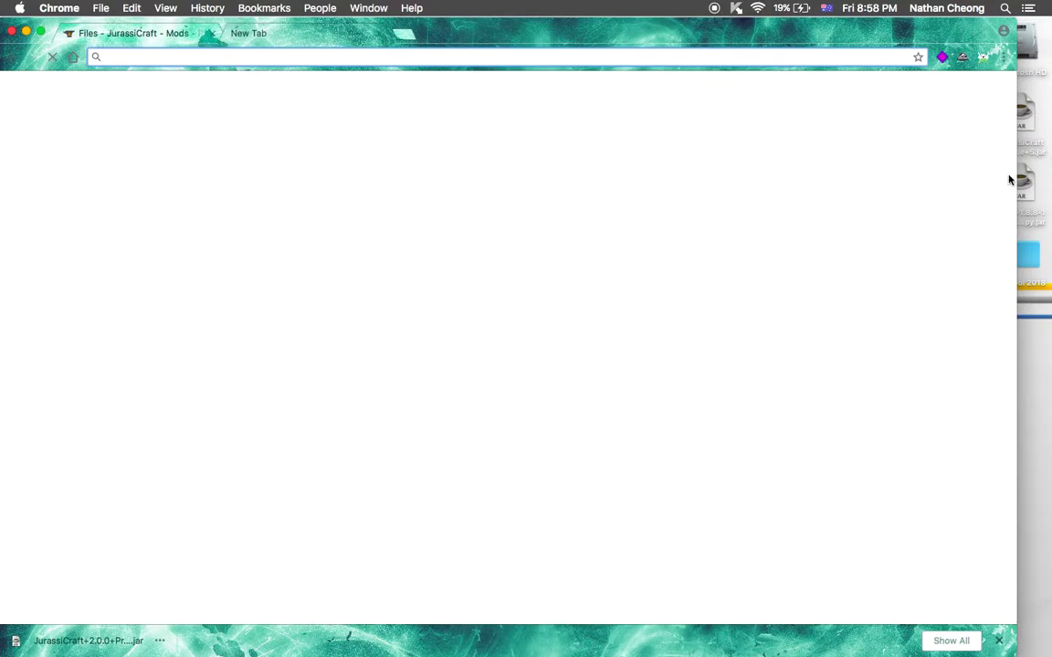
left_click_drag(1024, 181, 1045, 219)
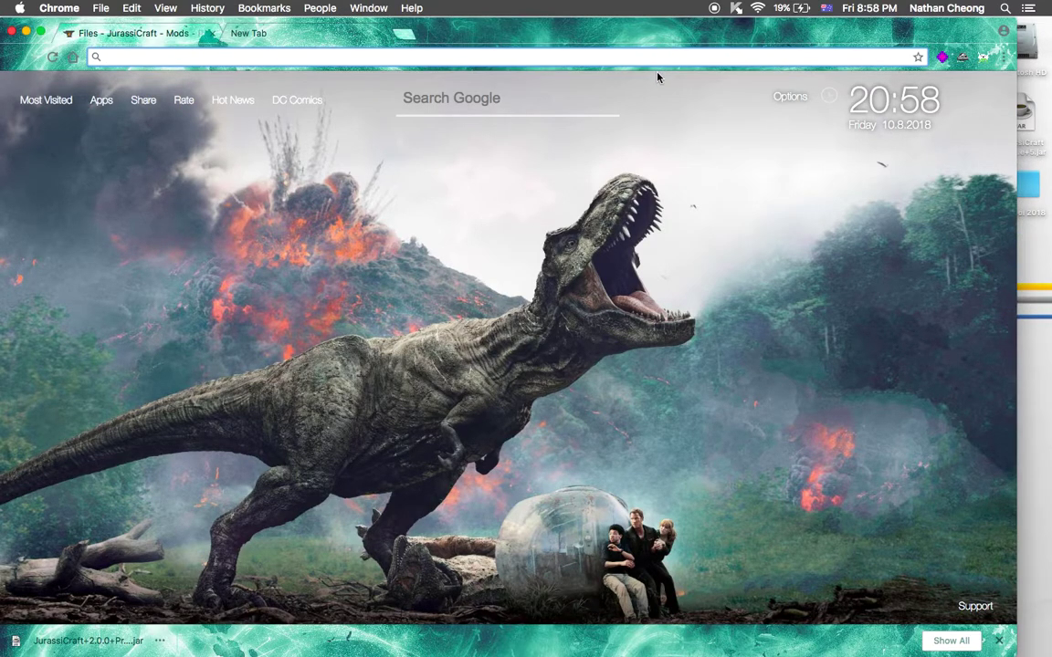
mouse_move(624, 35)
left_mouse_down()
mouse_move(646, 23)
mouse_move(637, 33)
left_mouse_up()
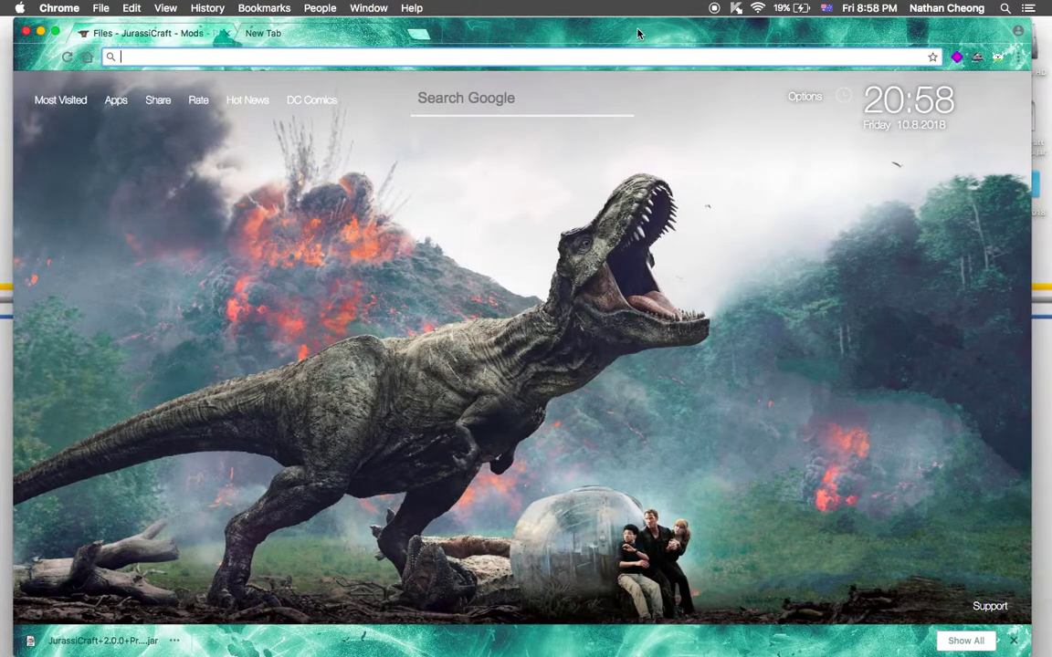
Search Google for 'library 0.2.6'
type("libayr")
key("BackSpace")
key("BackSpace")
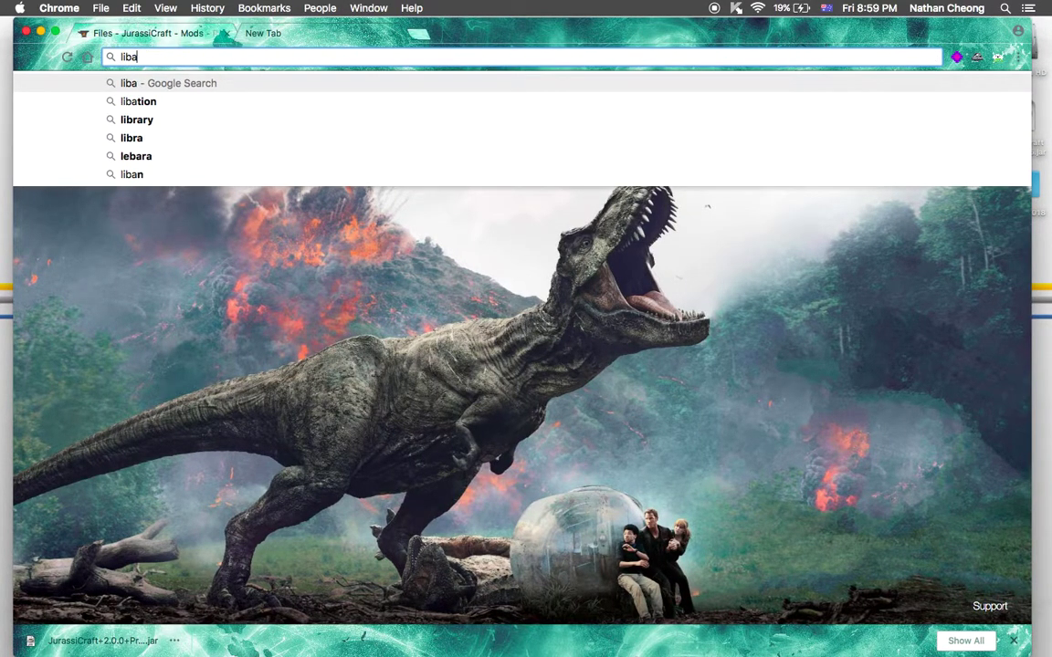
type("bar")
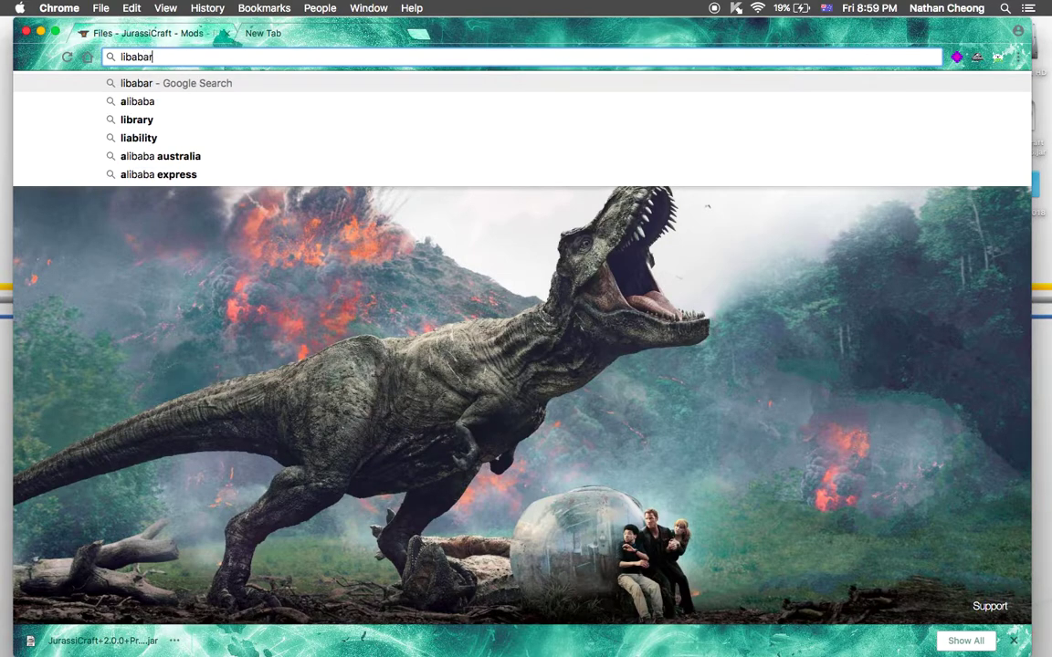
left_click(347, 100)
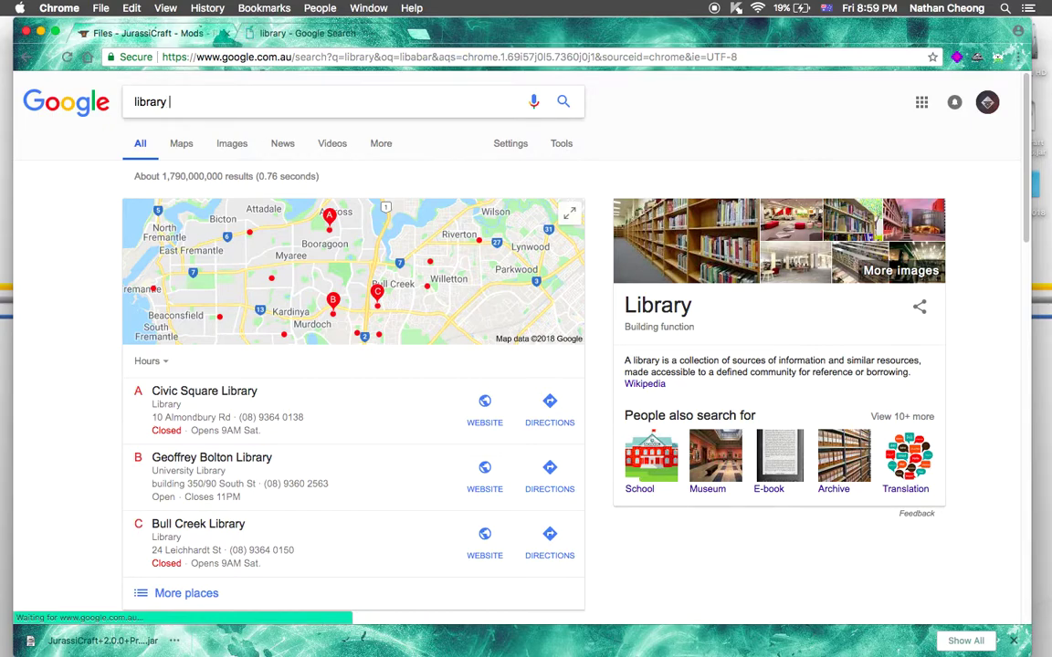
type("0.2.6")
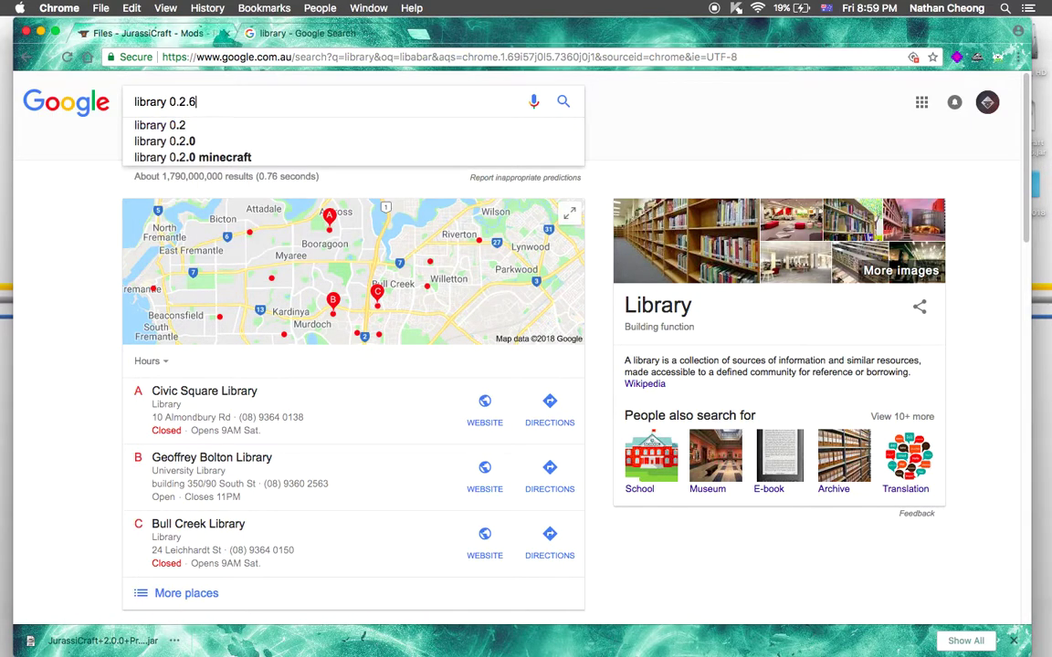
key("Escape")
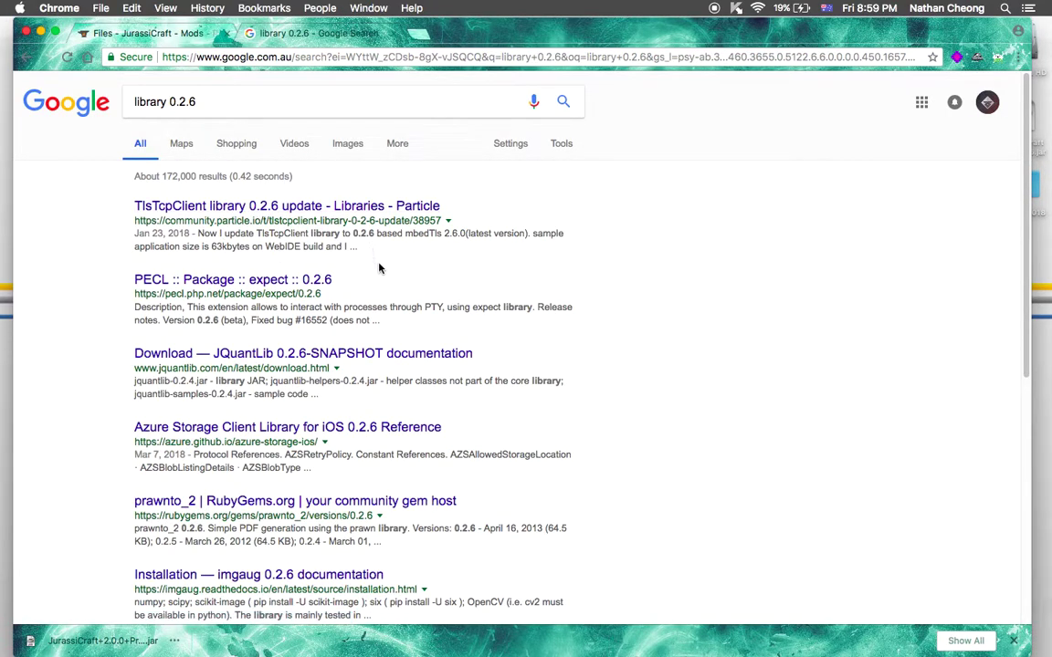
Refine the search to 'library 0.2.6 minecraft' and open the LibVulpes mod result
scroll(402, 368, "down", 5)
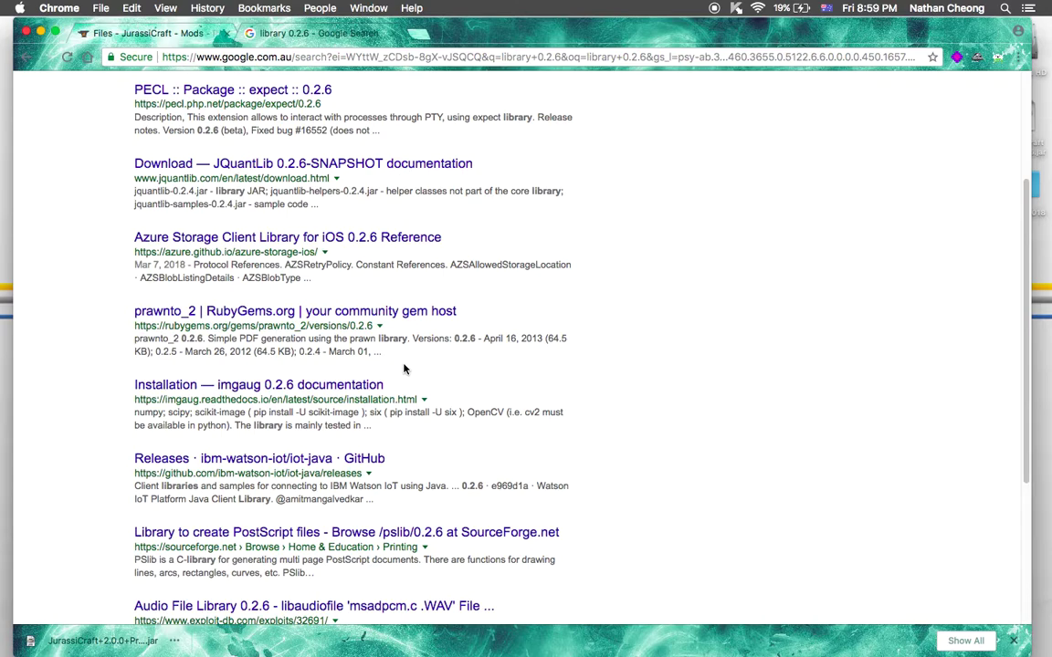
scroll(404, 368, "down", 5)
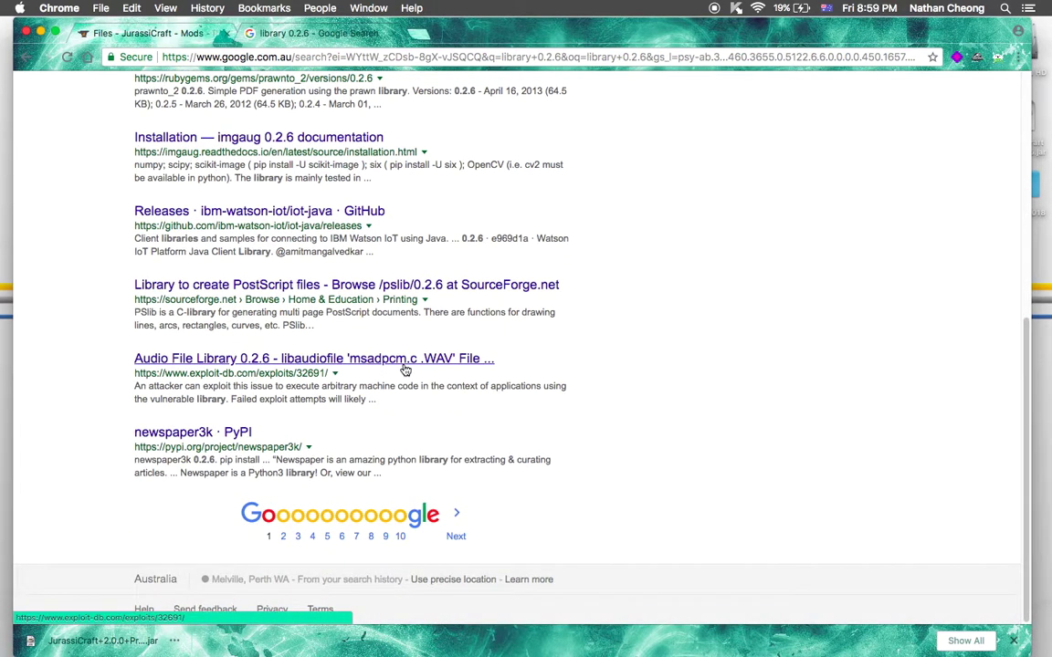
scroll(405, 369, "up", 10)
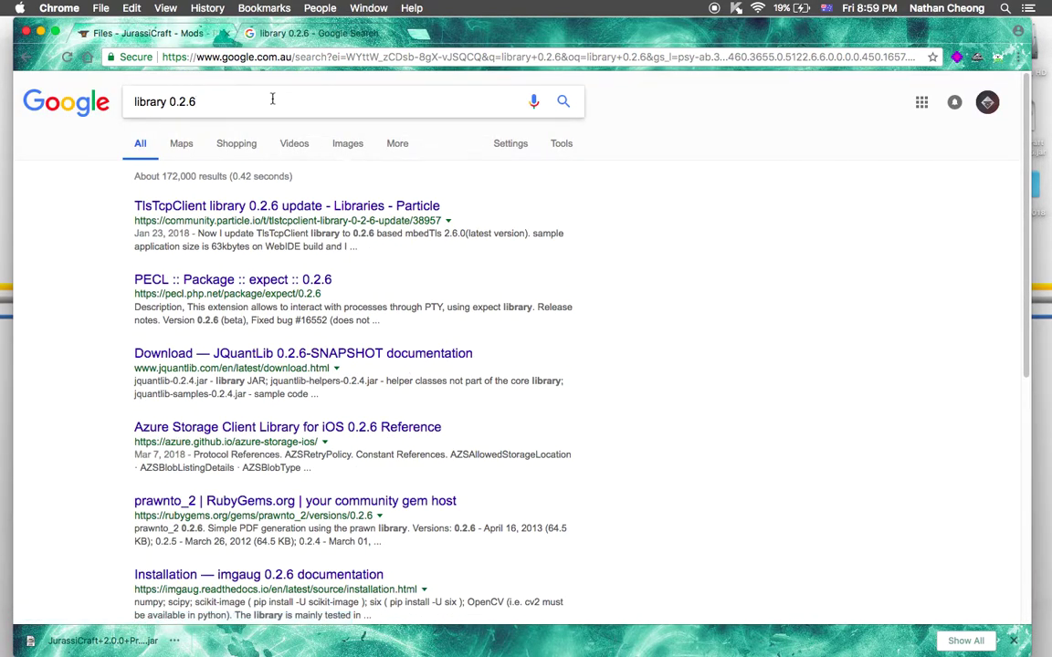
type("ec")
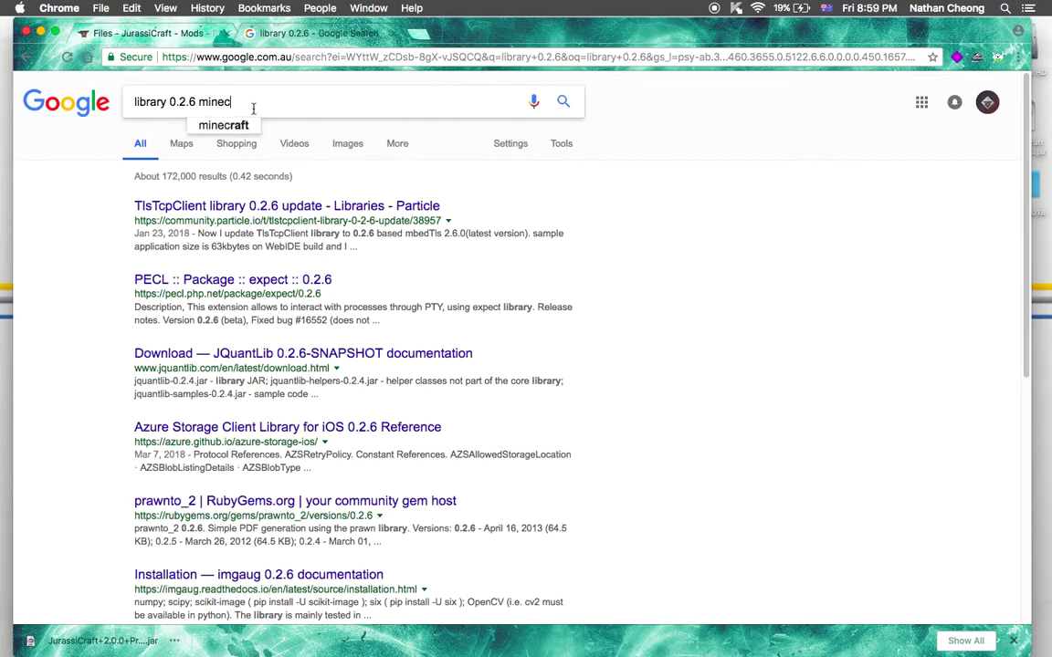
left_click(224, 125)
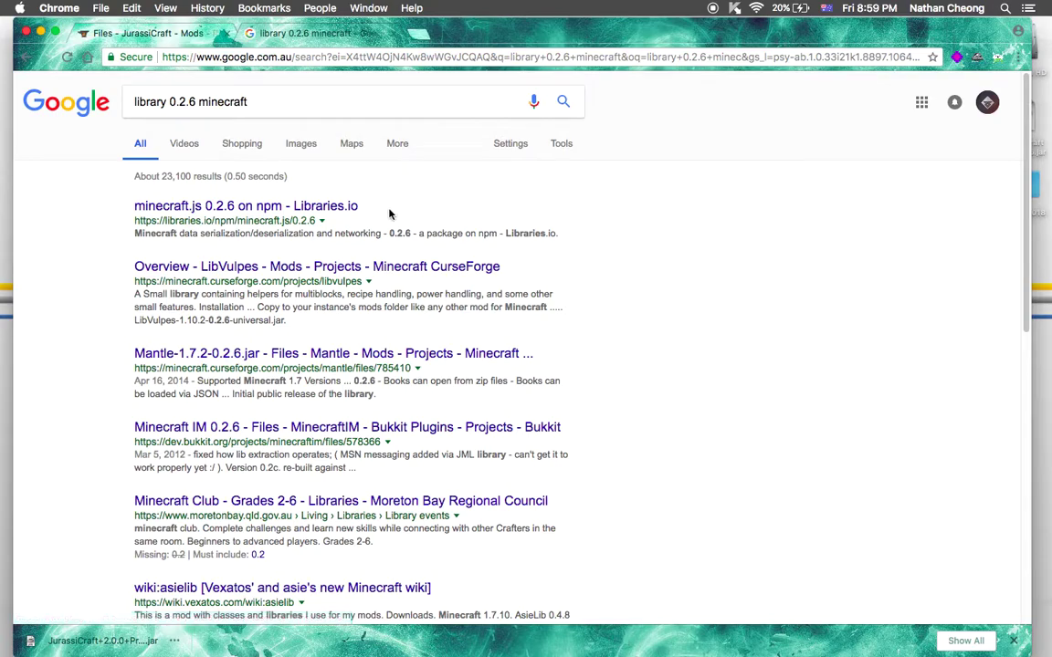
left_click(314, 267)
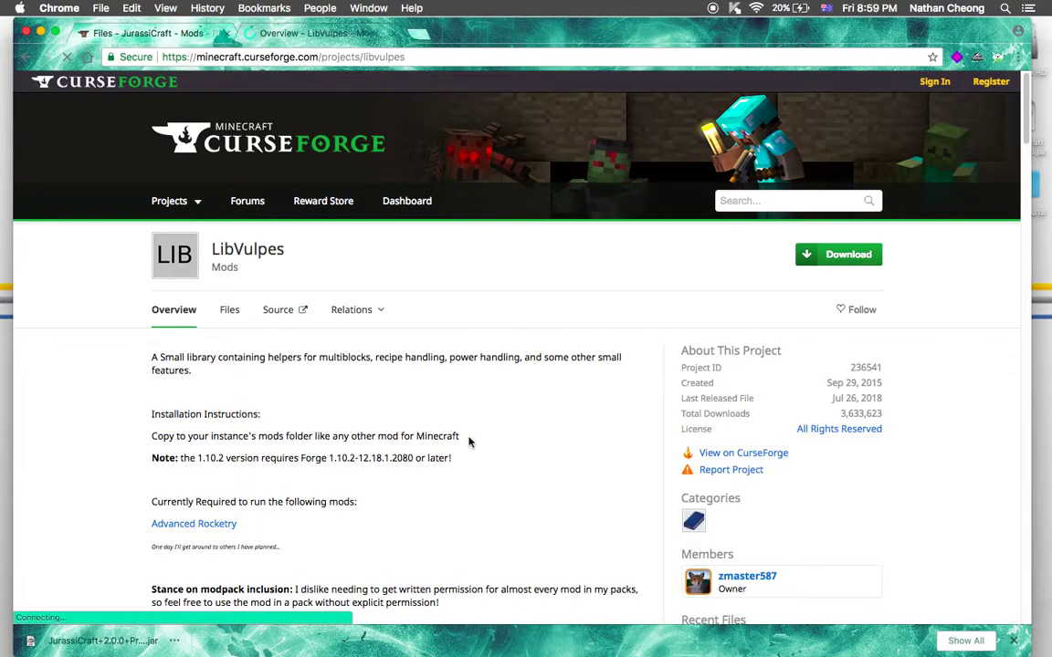
Browse the LibVulpes CurseForge pages, then go back twice to the mod overview
scroll(516, 311, "down", 10)
scroll(530, 392, "up", 2)
scroll(529, 393, "up", 6)
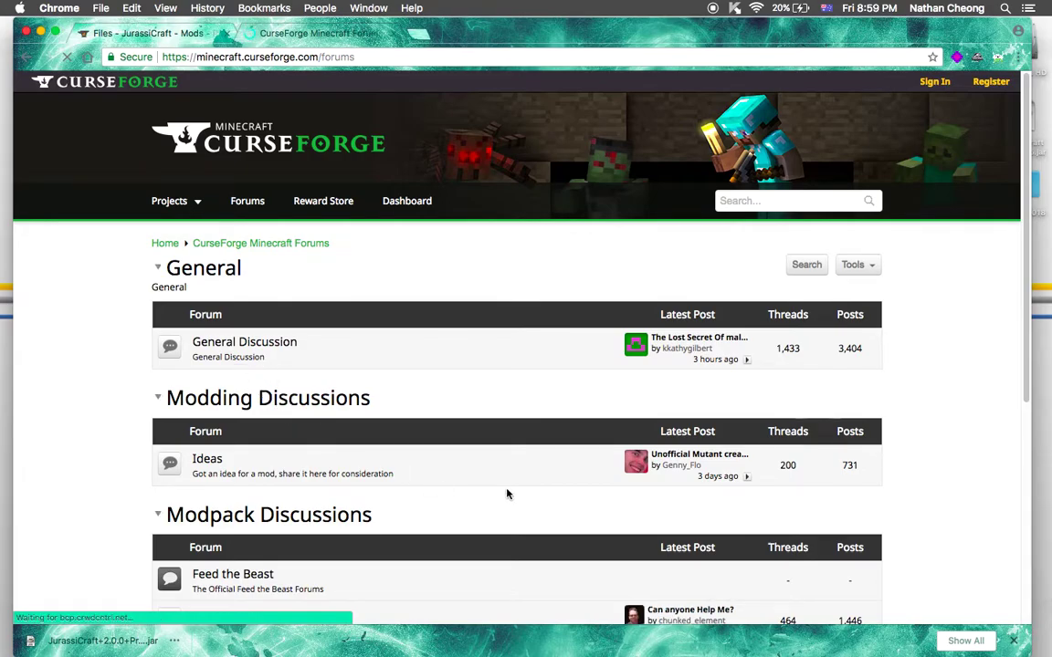
scroll(508, 498, "down", 5)
scroll(438, 383, "up", 5)
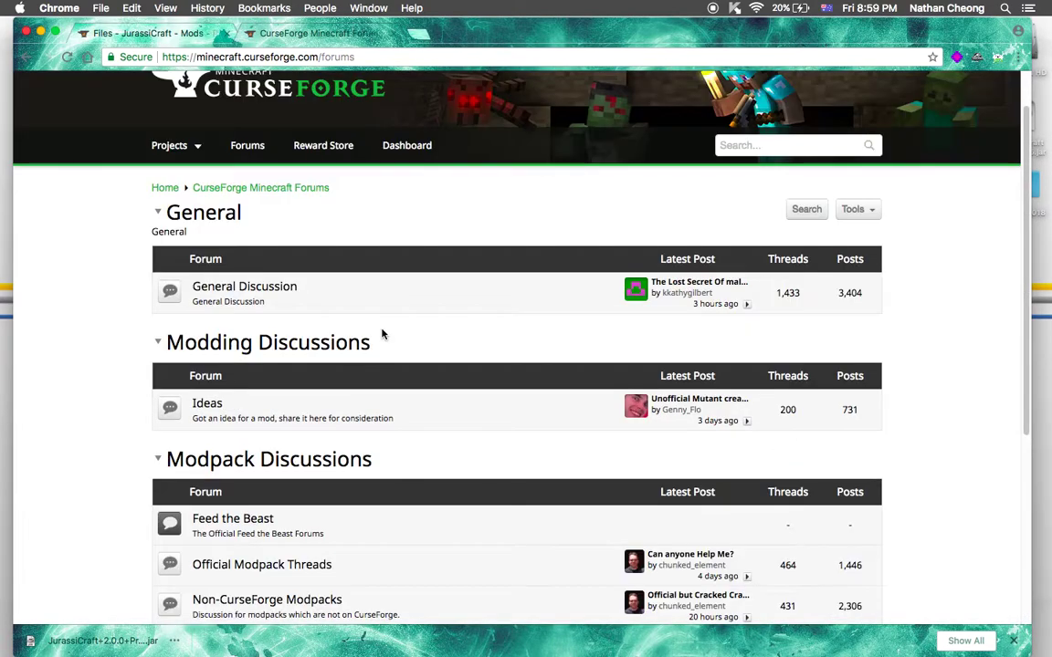
mouse_move(192, 210)
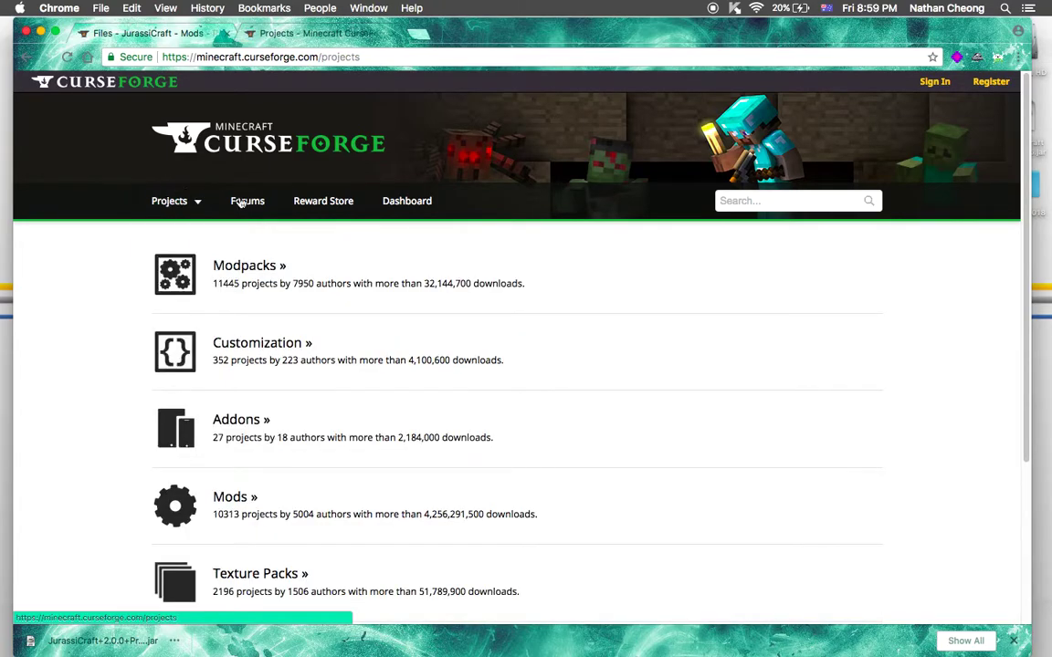
scroll(474, 366, "down", 5)
scroll(477, 361, "up", 5)
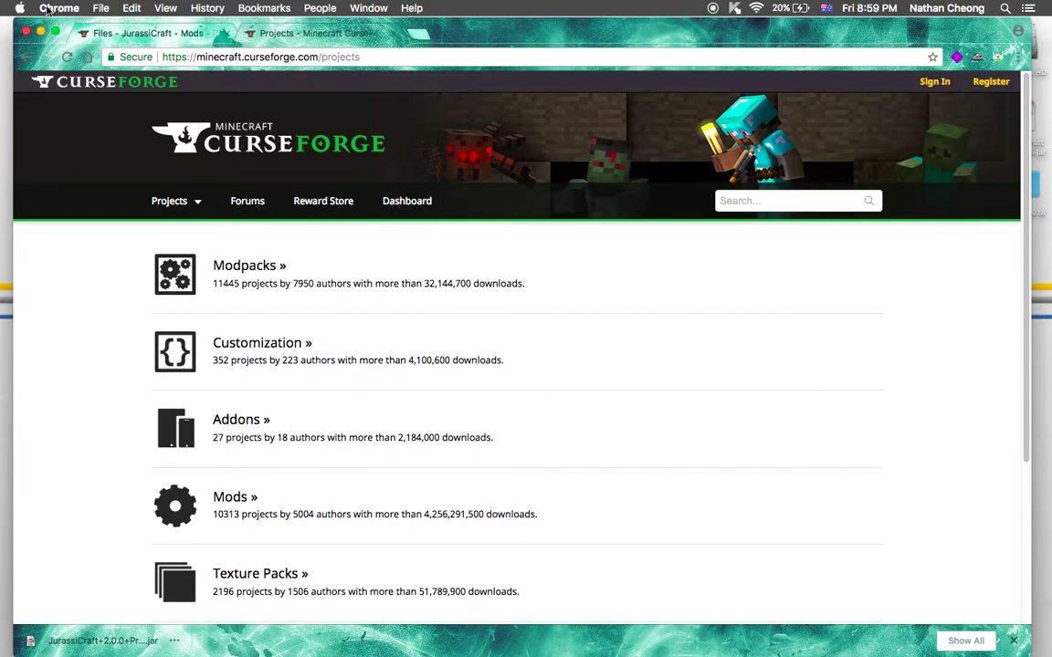
left_click(26, 59)
left_click(25, 58)
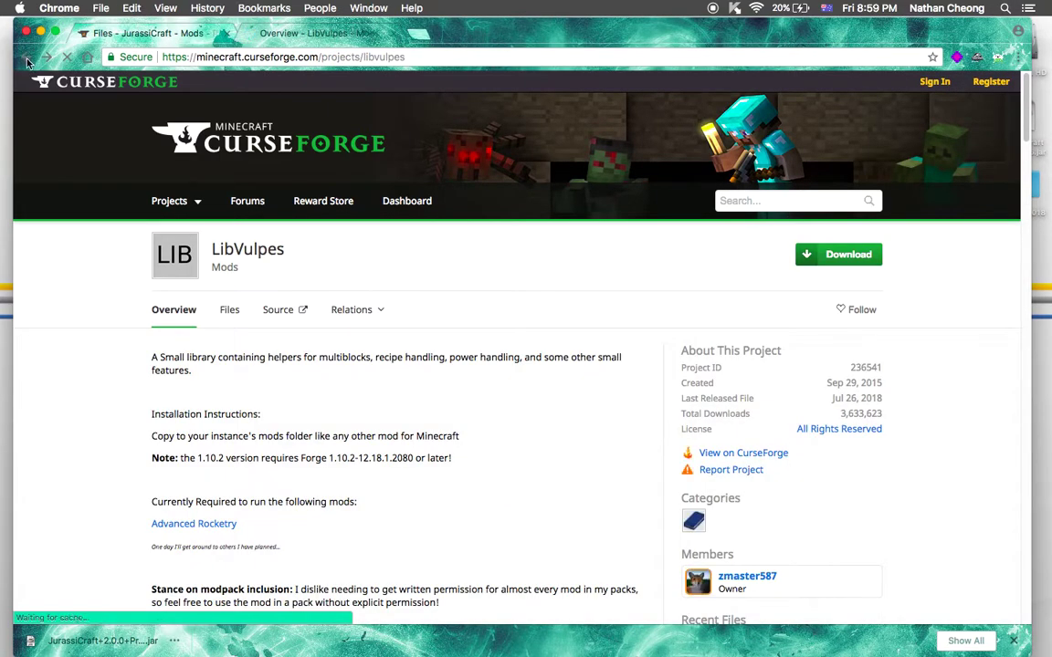
Look through the LibVulpes Files list, then close the LibVulpes tab
scroll(539, 399, "down", 2)
scroll(529, 399, "up", 2)
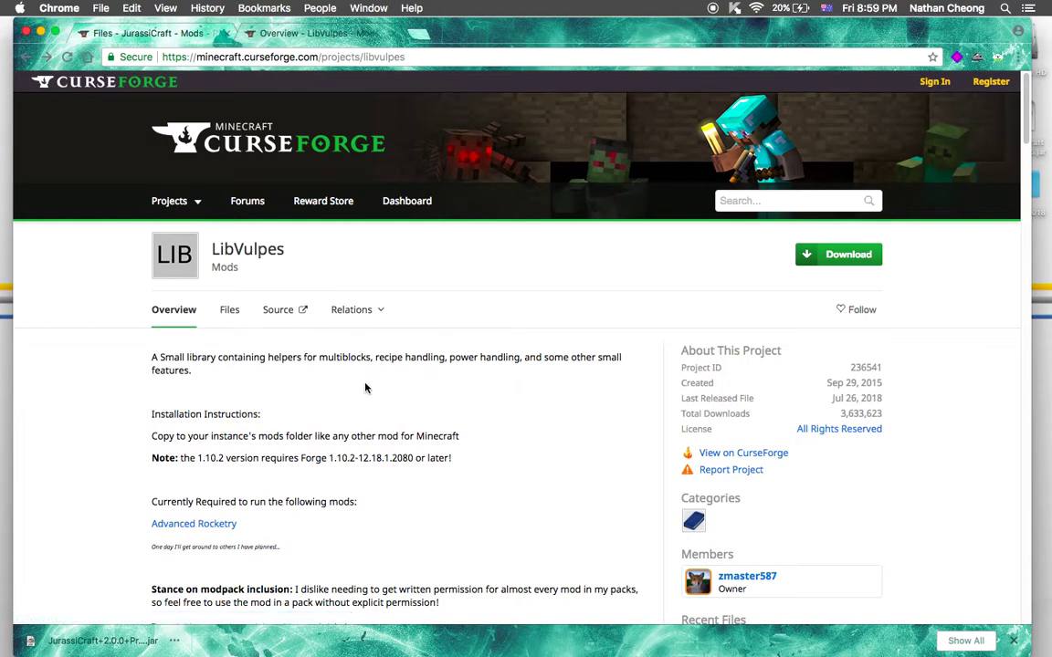
left_click(229, 312)
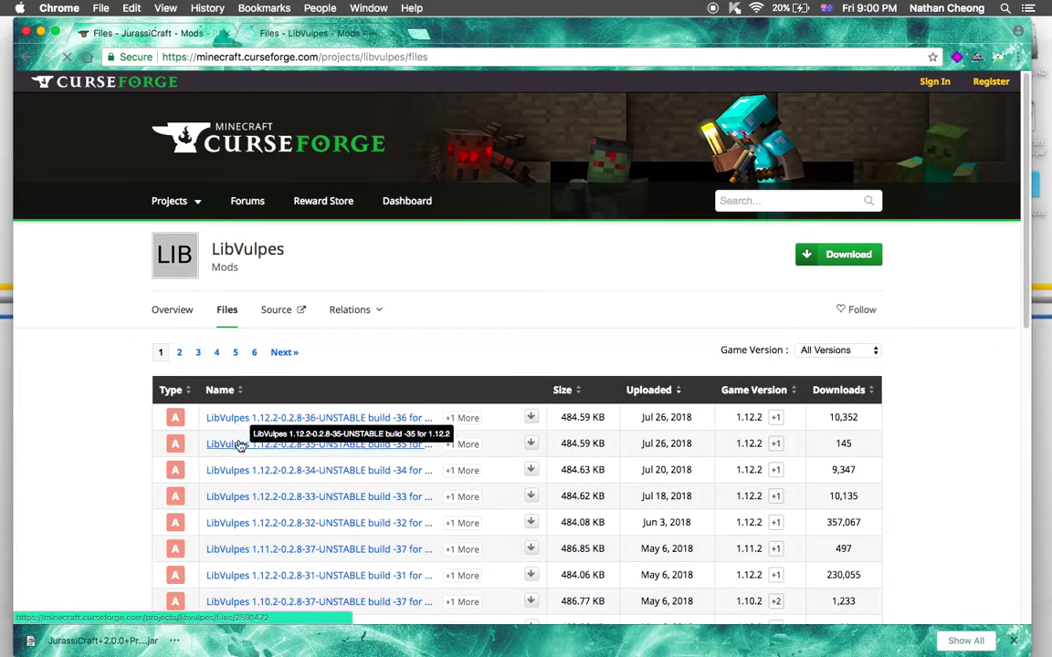
scroll(237, 438, "down", 5)
scroll(240, 445, "down", 3)
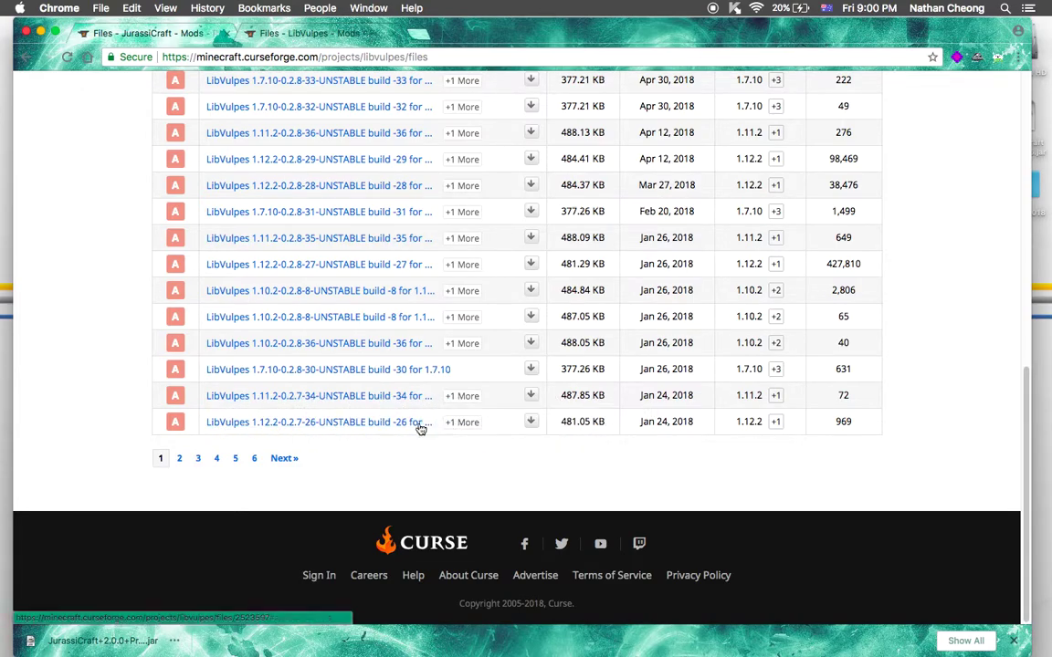
scroll(296, 105, "up", 1)
scroll(296, 105, "up", 10)
left_click(366, 33)
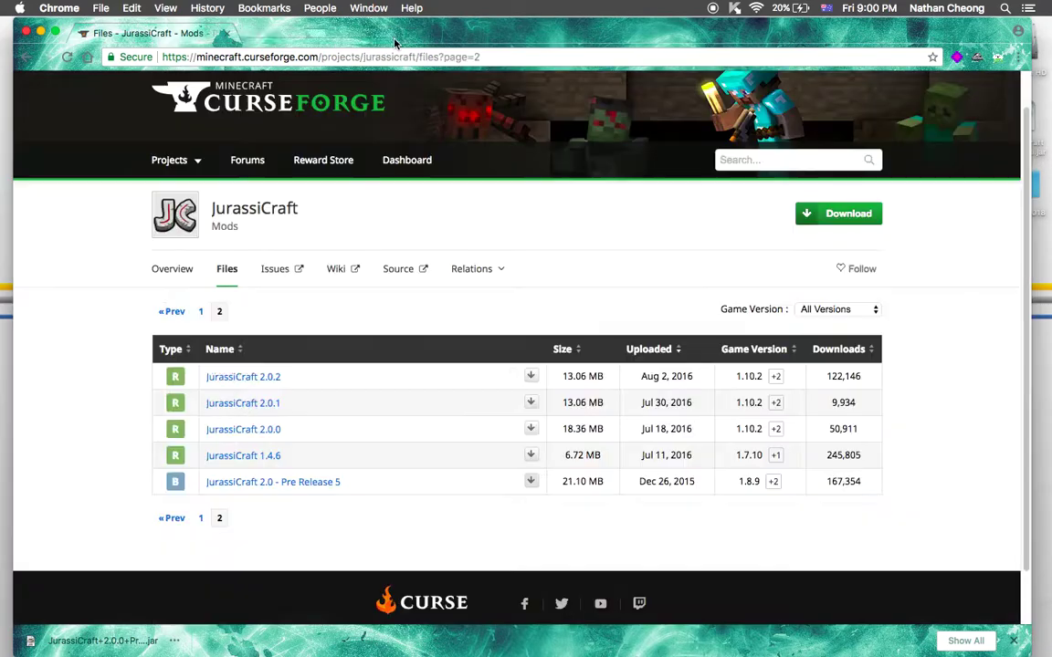
In a fresh tab, search Google for 'libary 1.2.6' and accept the corrected 'library 1.2.6'
left_click(249, 39)
left_click(227, 33)
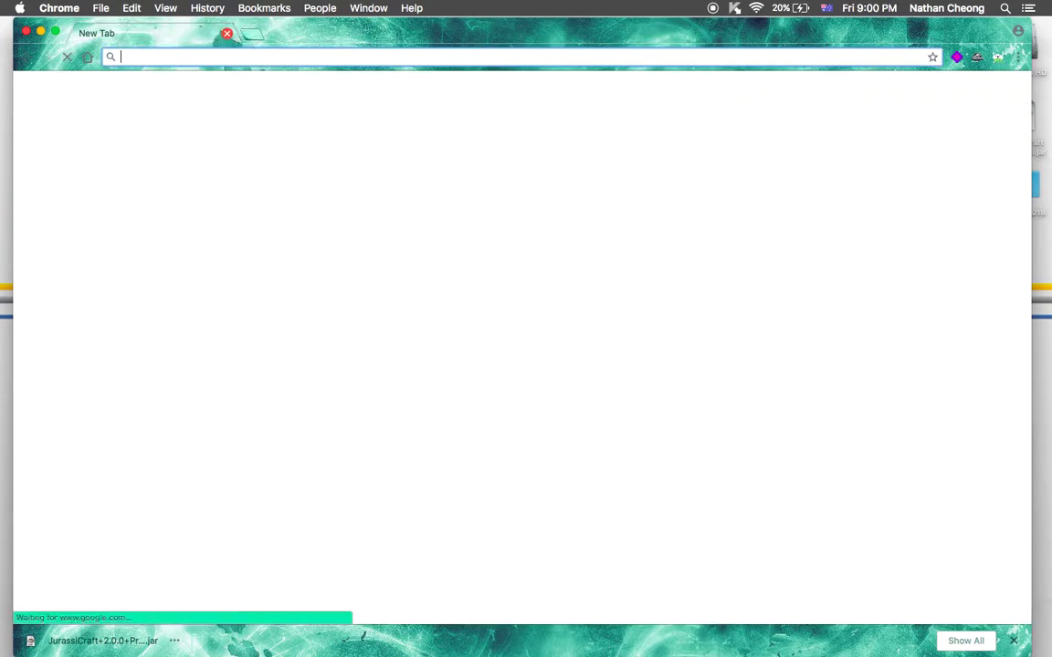
type("libart")
key("BackSpace")
type("y")
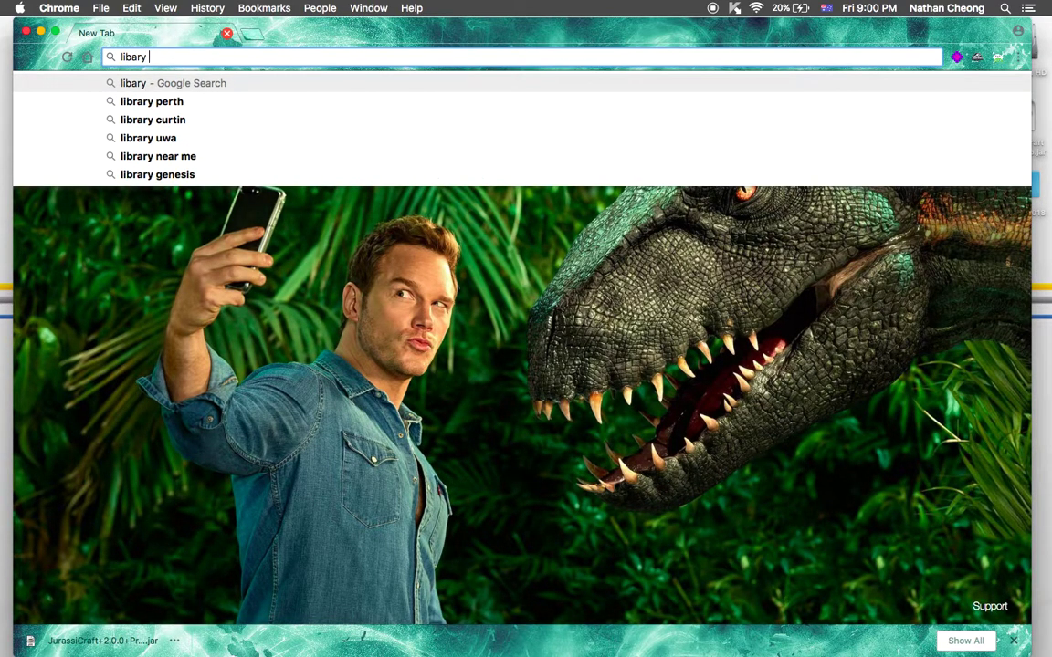
type(" 1.2.6")
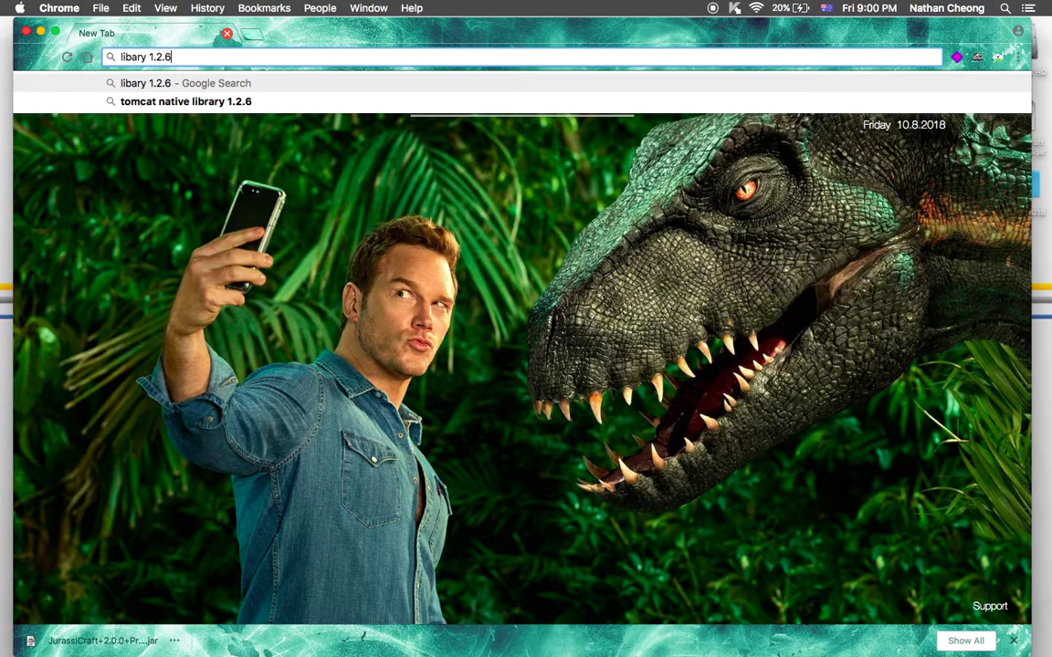
key("Return")
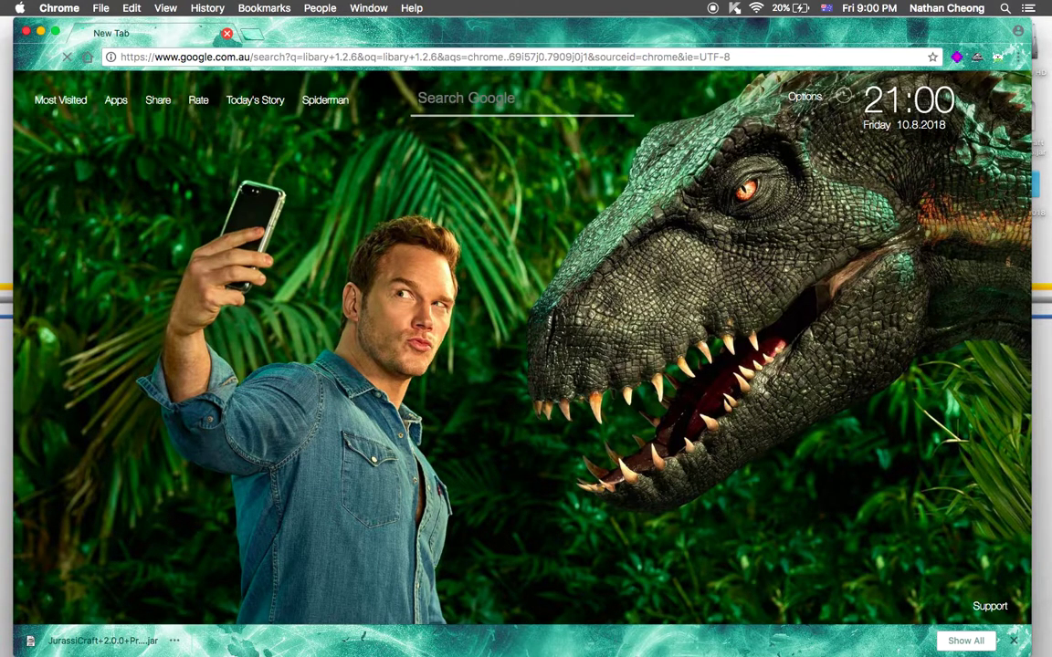
left_click(269, 209)
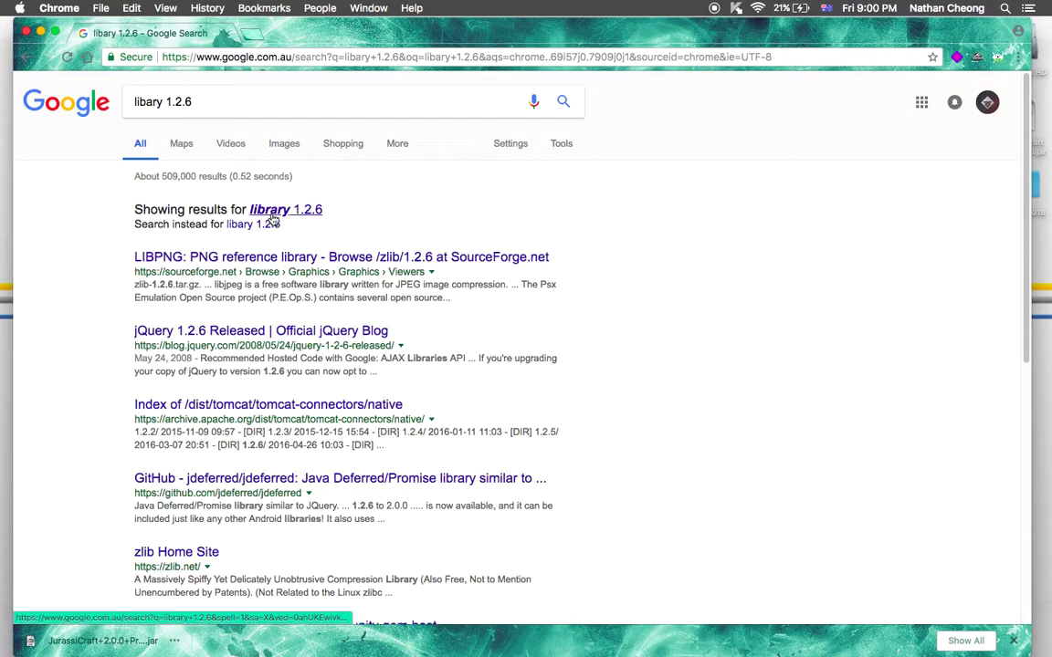
Extend the query to 'library 1.2.6 forge curse' and run the search
left_click(256, 108)
type("for")
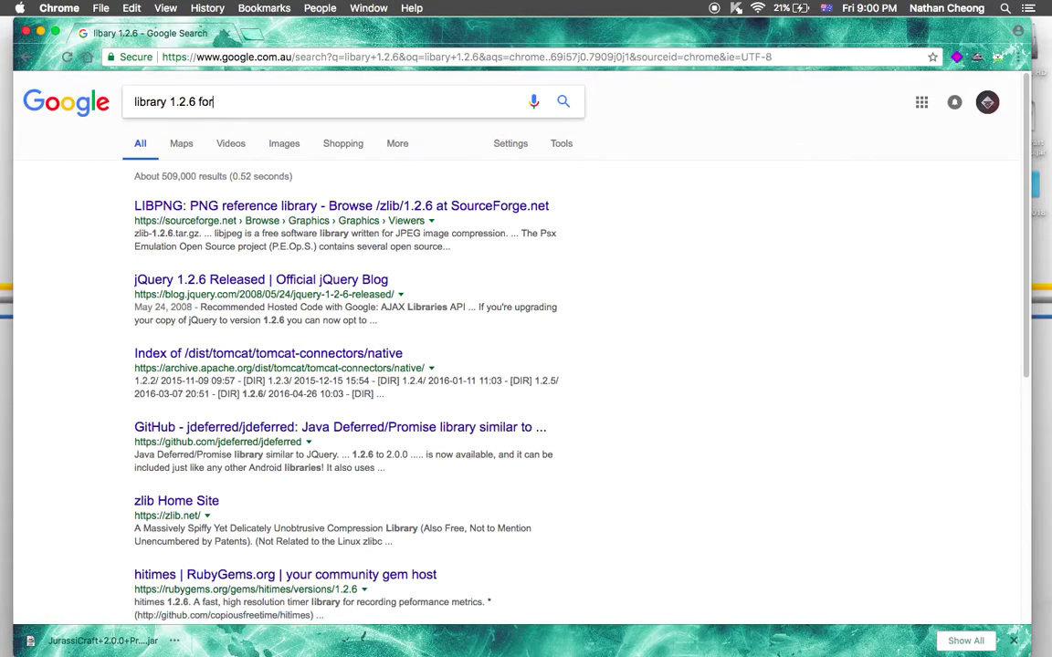
type("m")
key("BackSpace")
type("g")
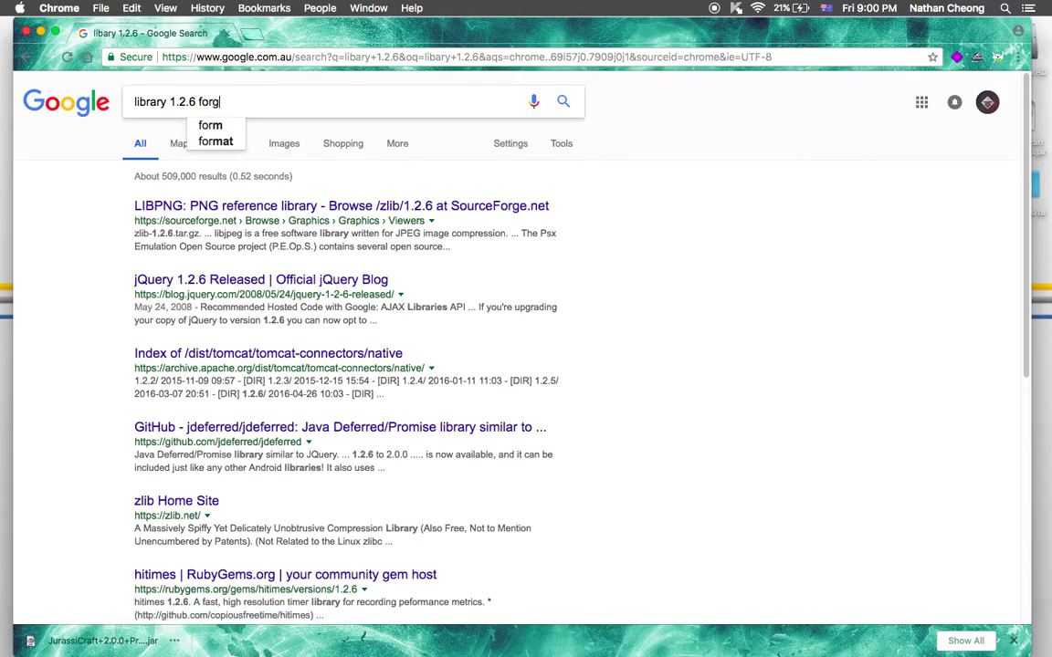
type("e curse")
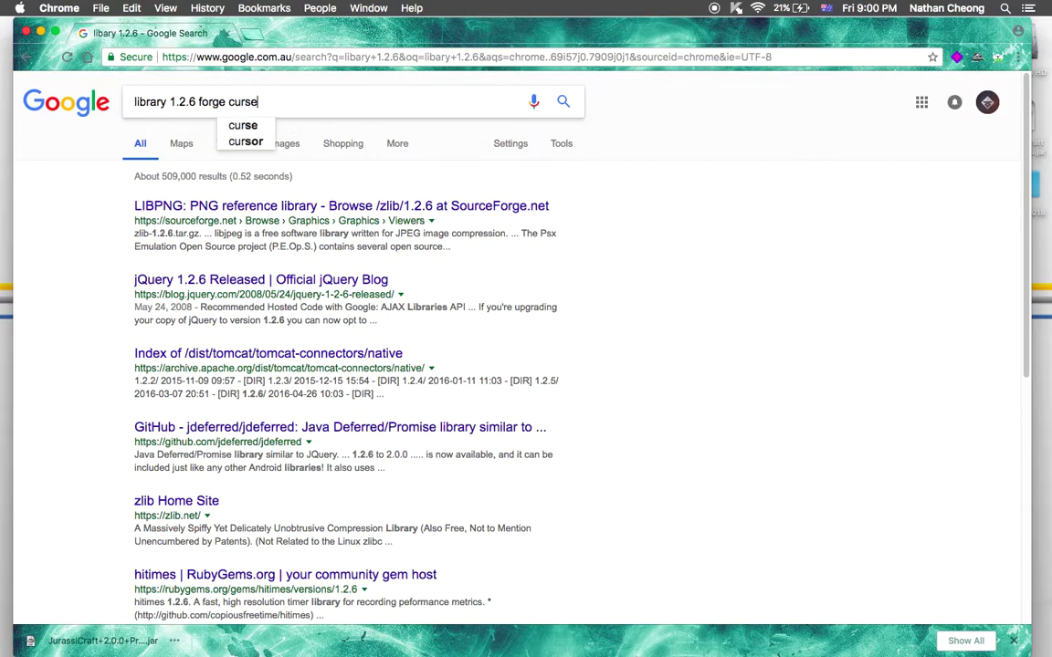
key("Return")
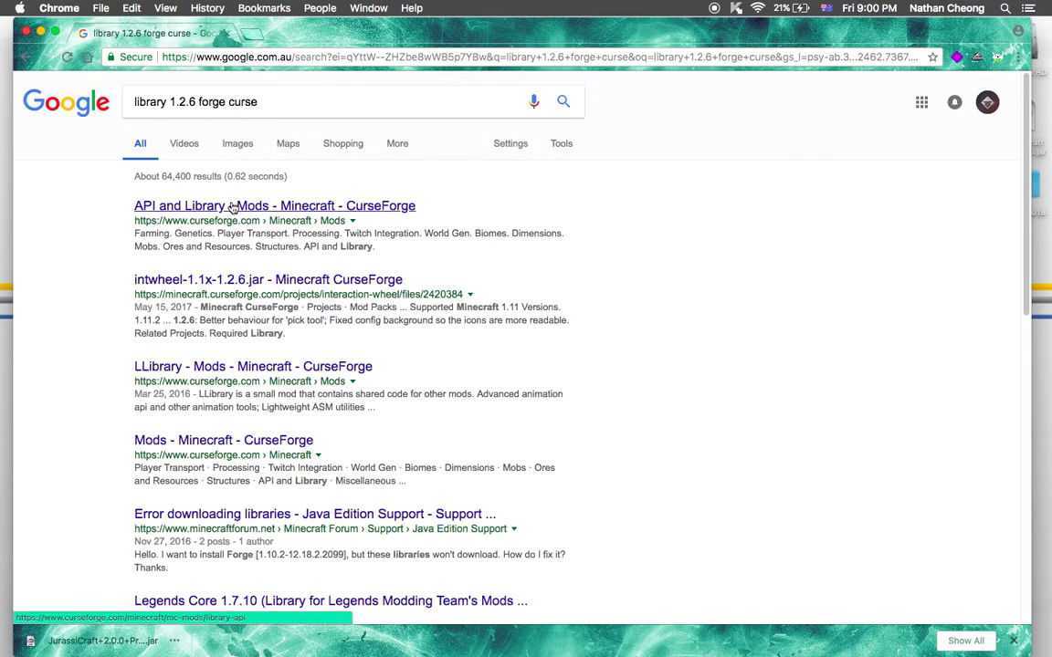
Open the 'API and Library - Mods - Minecraft - CurseForge' result and scroll through its mod list
left_click(225, 210)
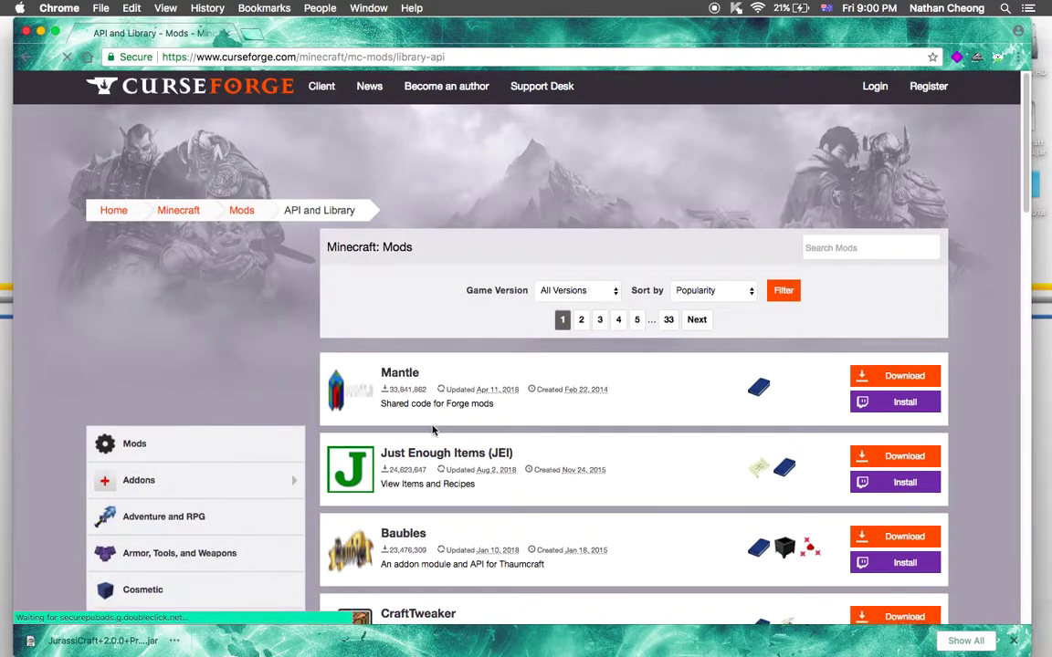
scroll(435, 317, "down", 12)
scroll(435, 426, "down", 5)
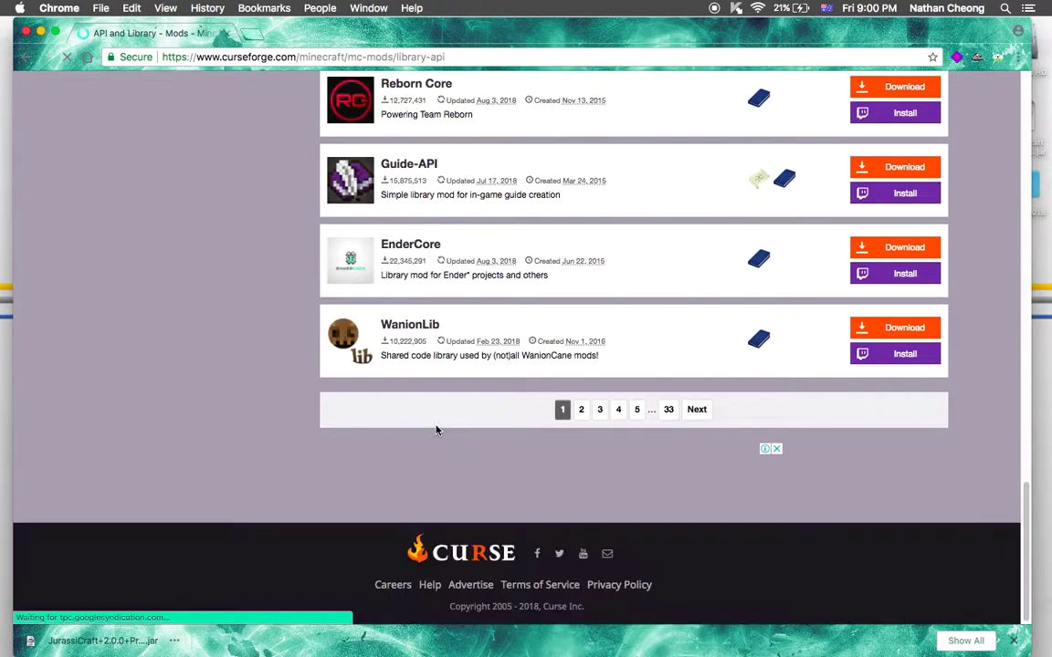
scroll(437, 426, "up", 15)
scroll(436, 425, "up", 4)
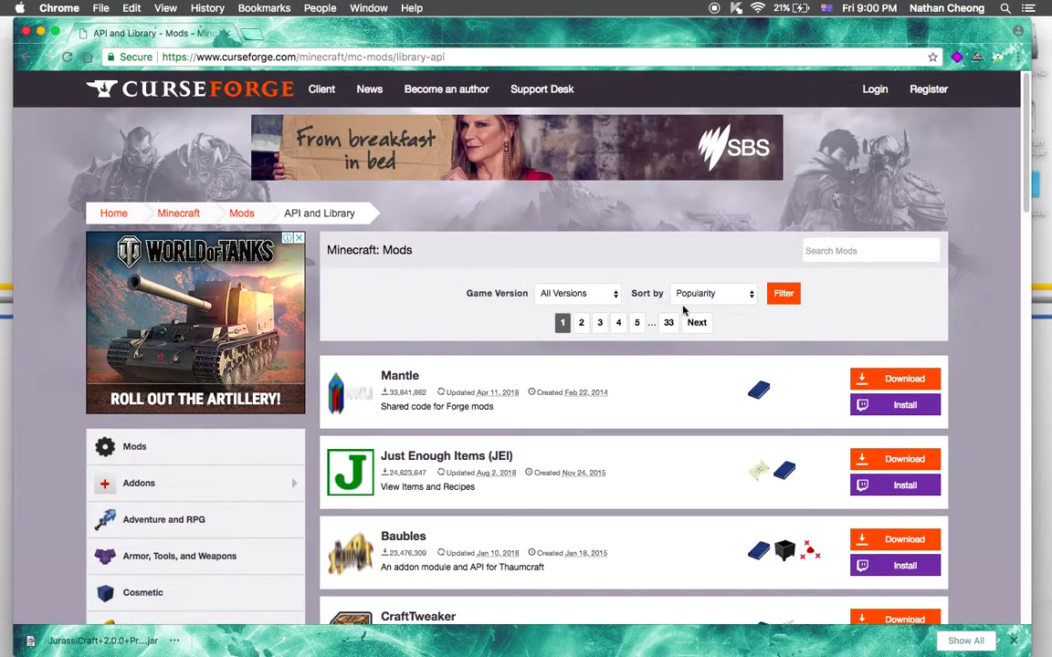
scroll(639, 418, "down", 1)
scroll(639, 418, "down", 10)
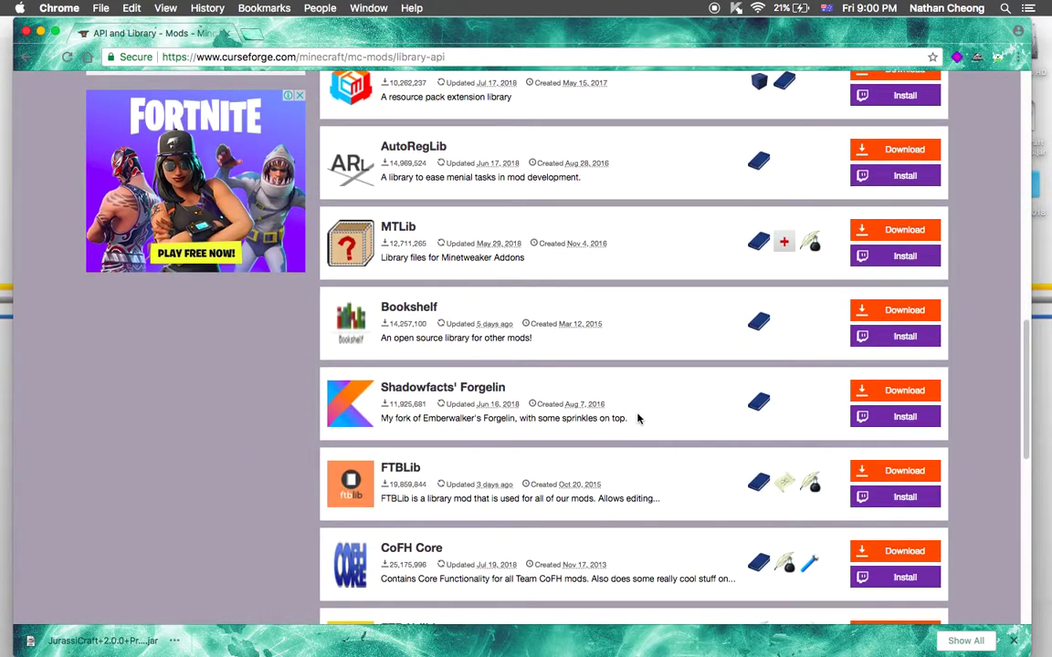
scroll(636, 420, "down", 8)
scroll(559, 231, "up", 18)
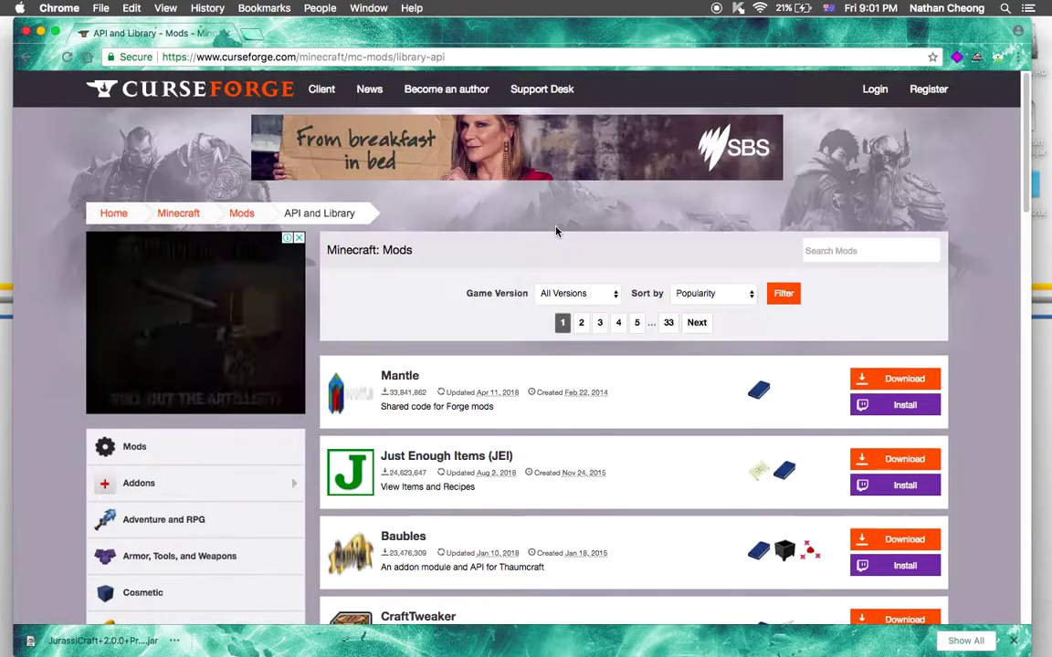
left_click(258, 35)
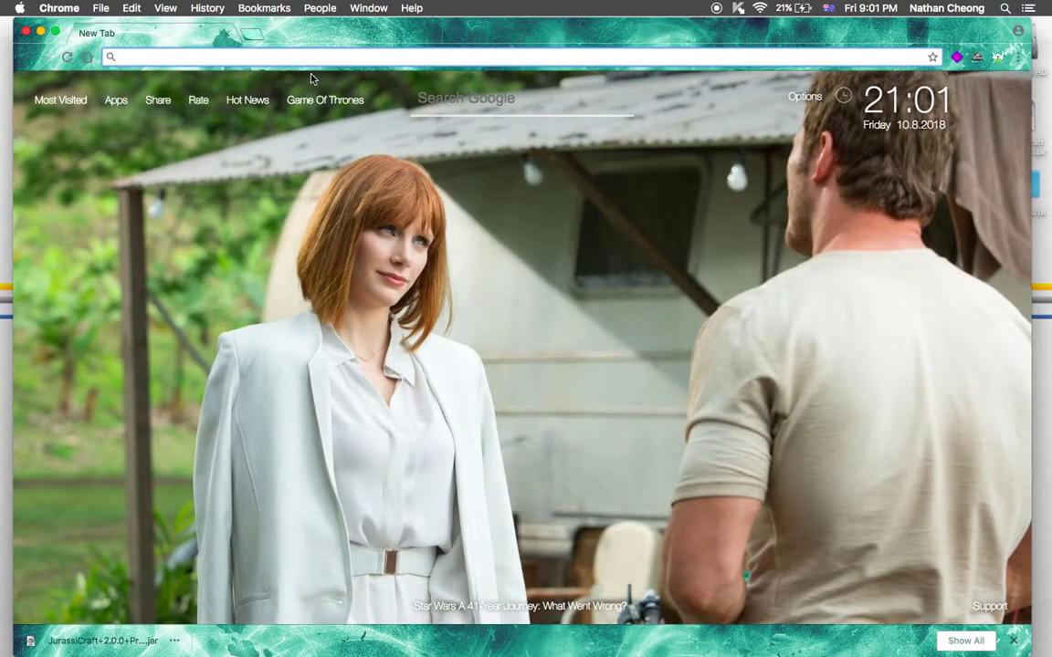
Search Google for 'Llibrary 0.2.6', take the 'Library 0.2.6' suggestion, then close the tab
type("Llibrary")
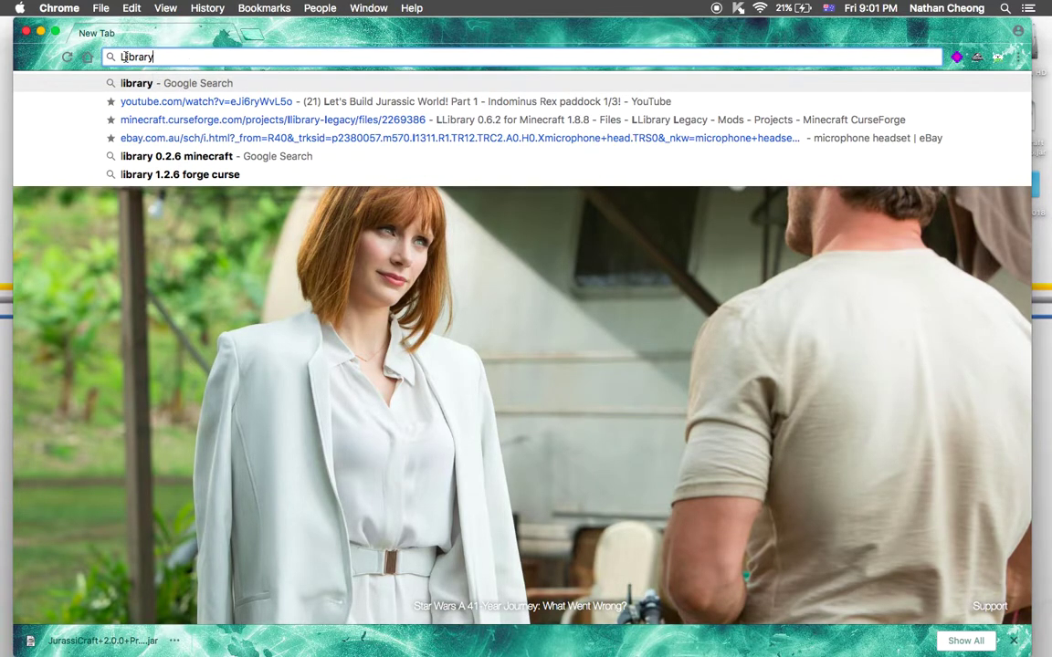
type("l")
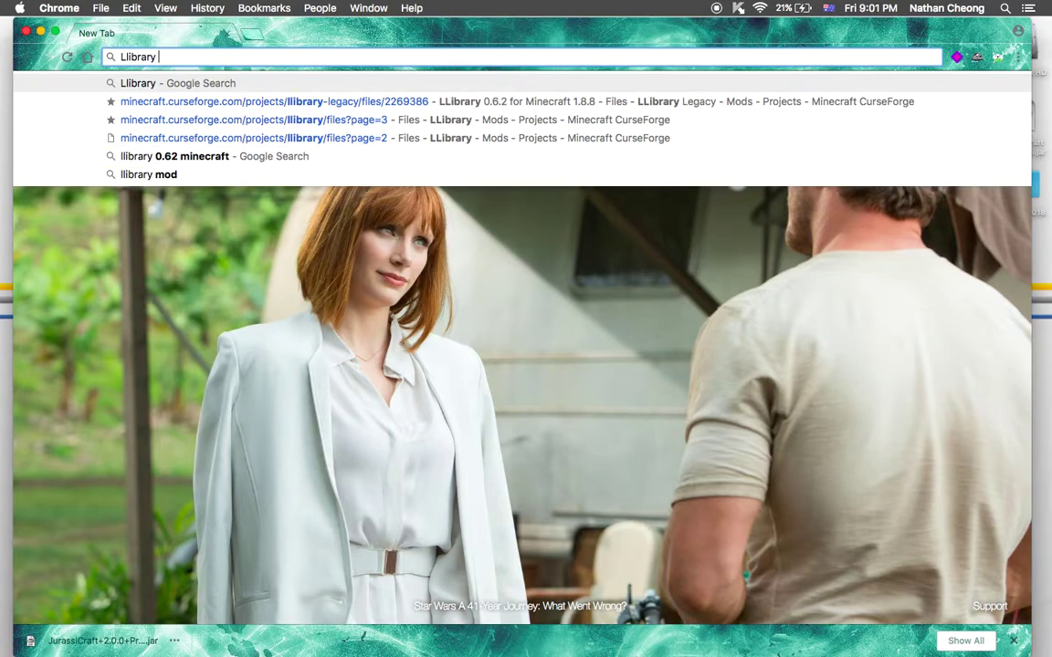
type("0.2.6")
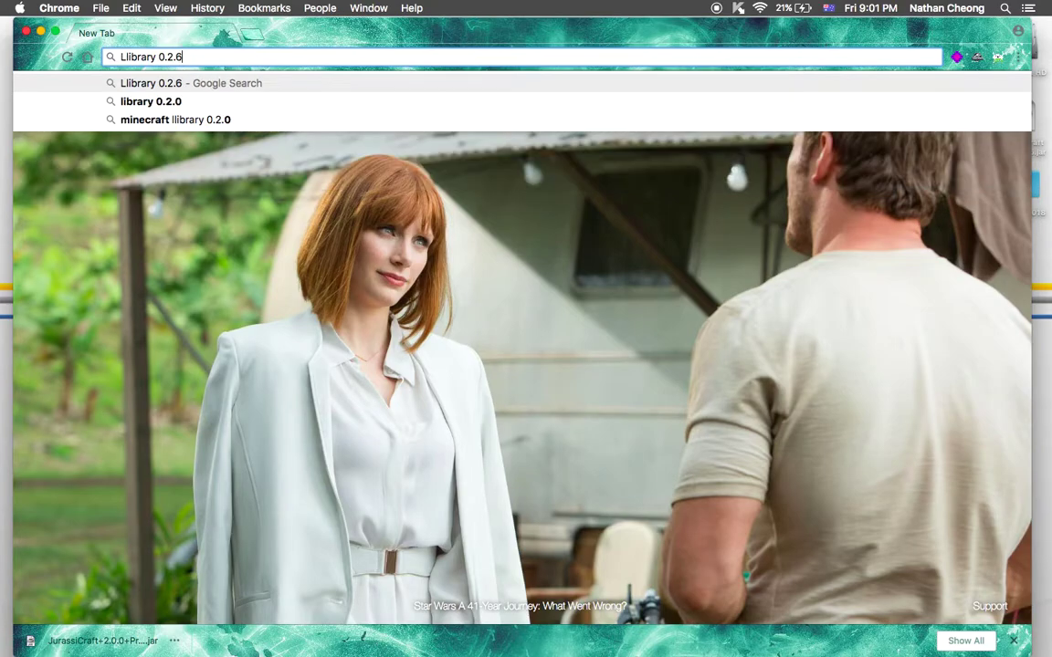
key("Return")
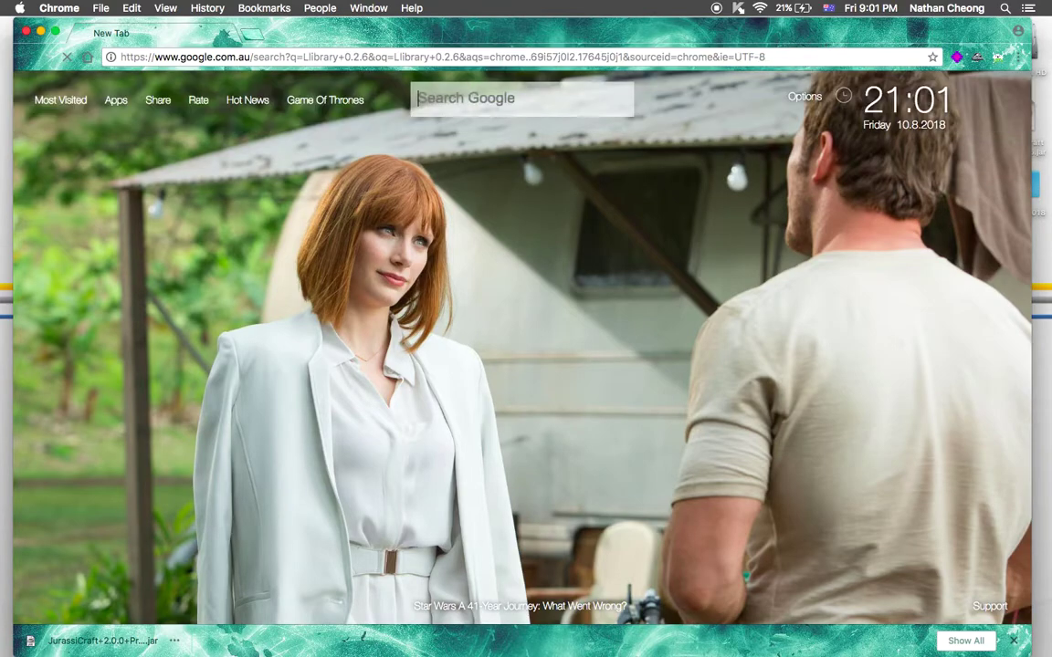
left_click(266, 205)
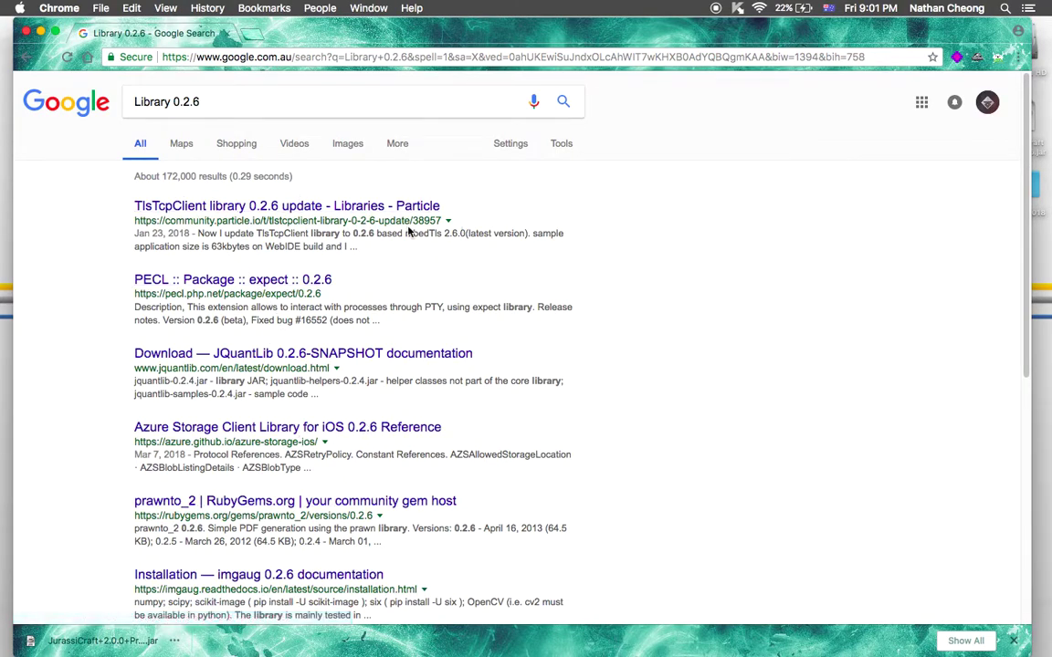
scroll(423, 380, "down", 5)
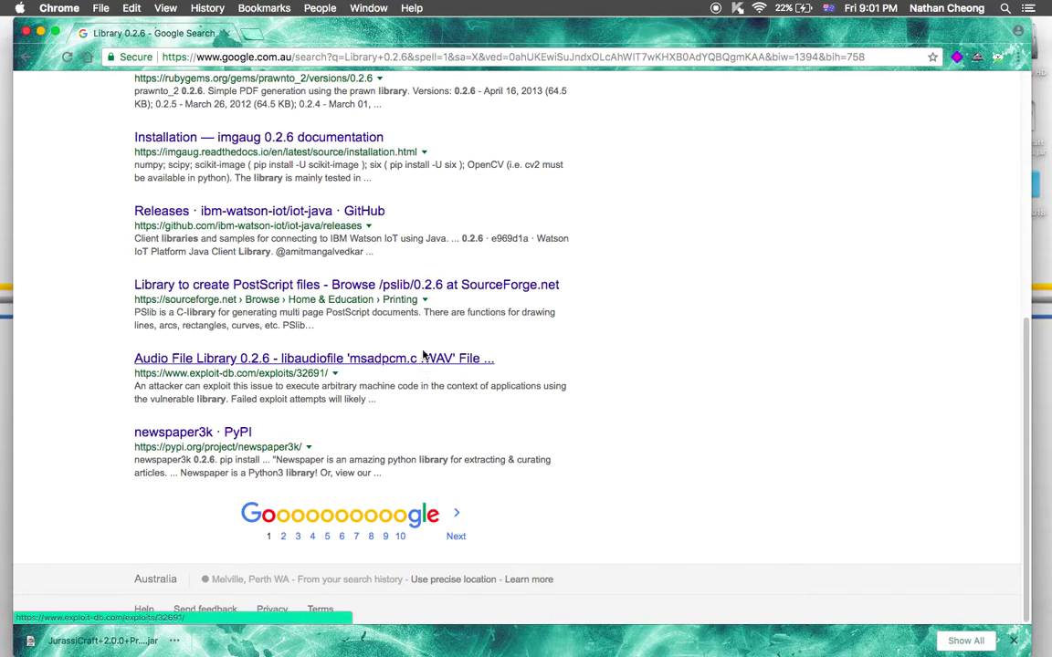
scroll(382, 275, "up", 5)
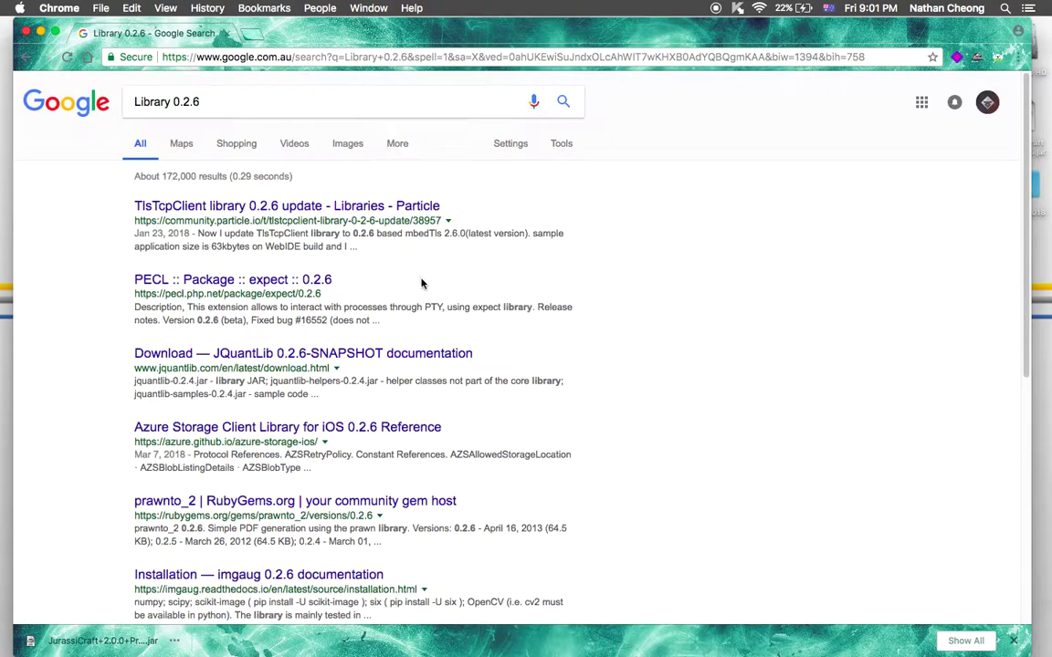
left_click(227, 34)
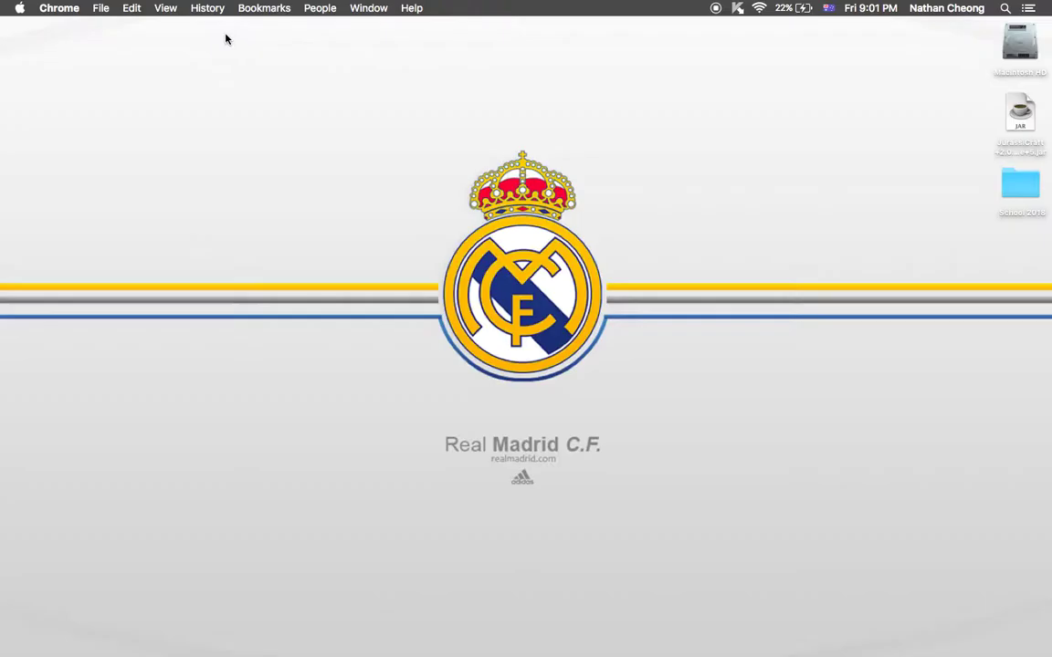
Quit Chrome and open the School 2018 folder from the desktop
left_click(46, 8)
left_click(167, 201)
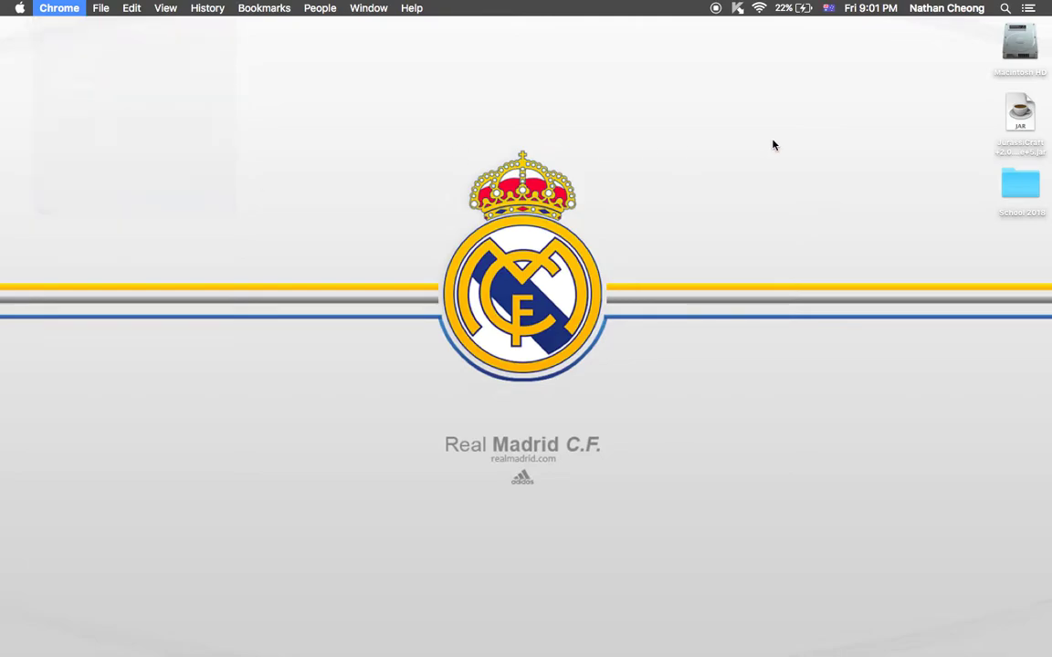
double_click(1023, 186)
scroll(487, 183, "down", 20)
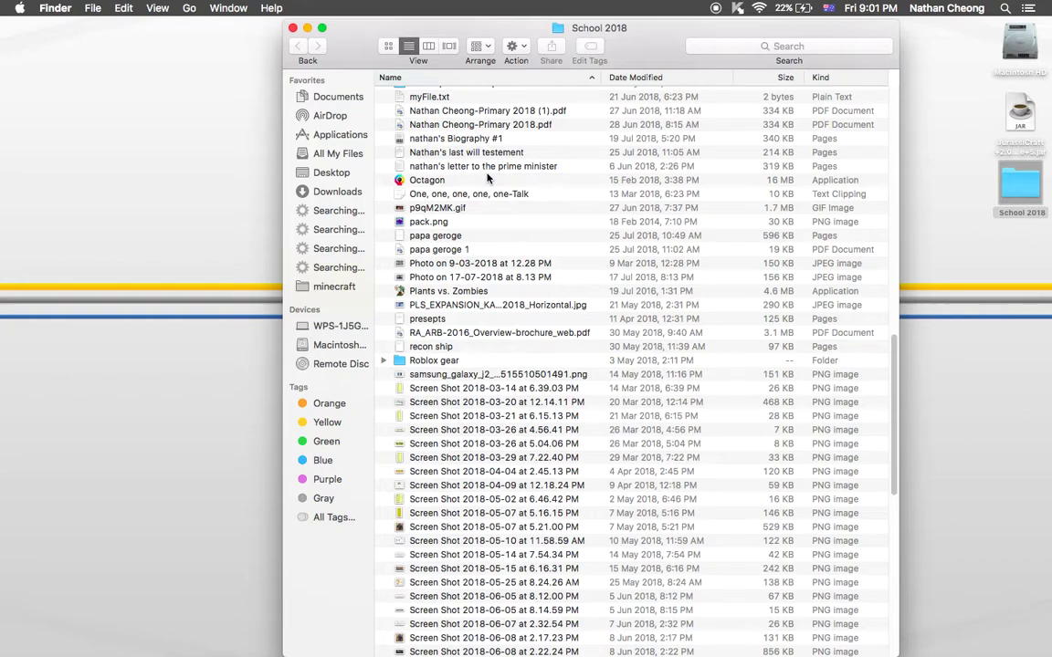
scroll(583, 114, "up", 15)
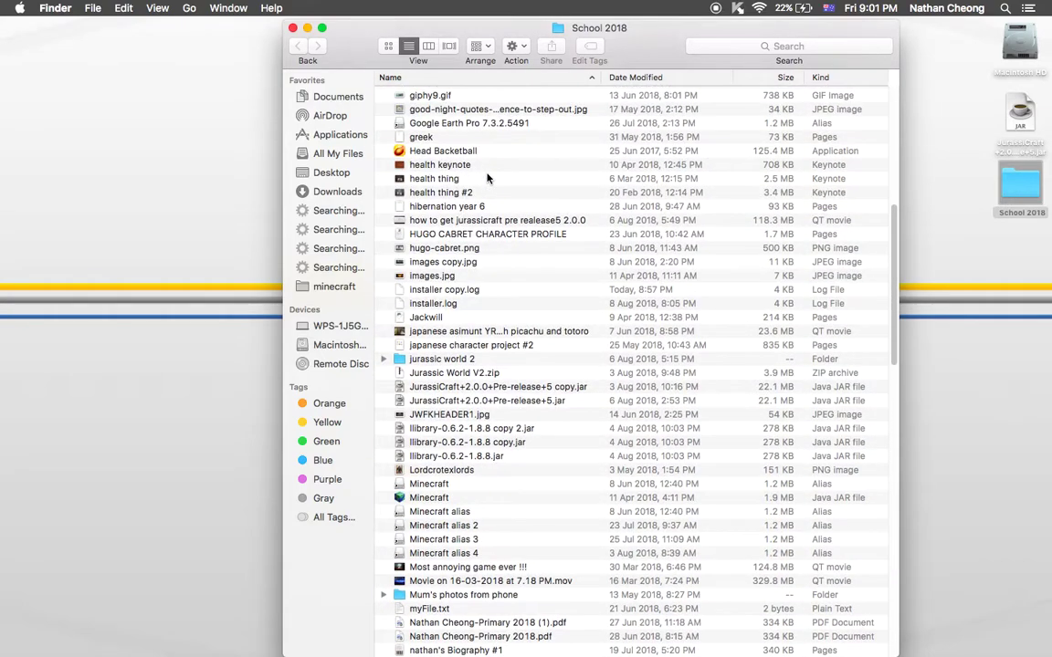
scroll(583, 113, "up", 3)
Search for 'liba' file names, limited to the School 2018 folder
left_click(781, 47)
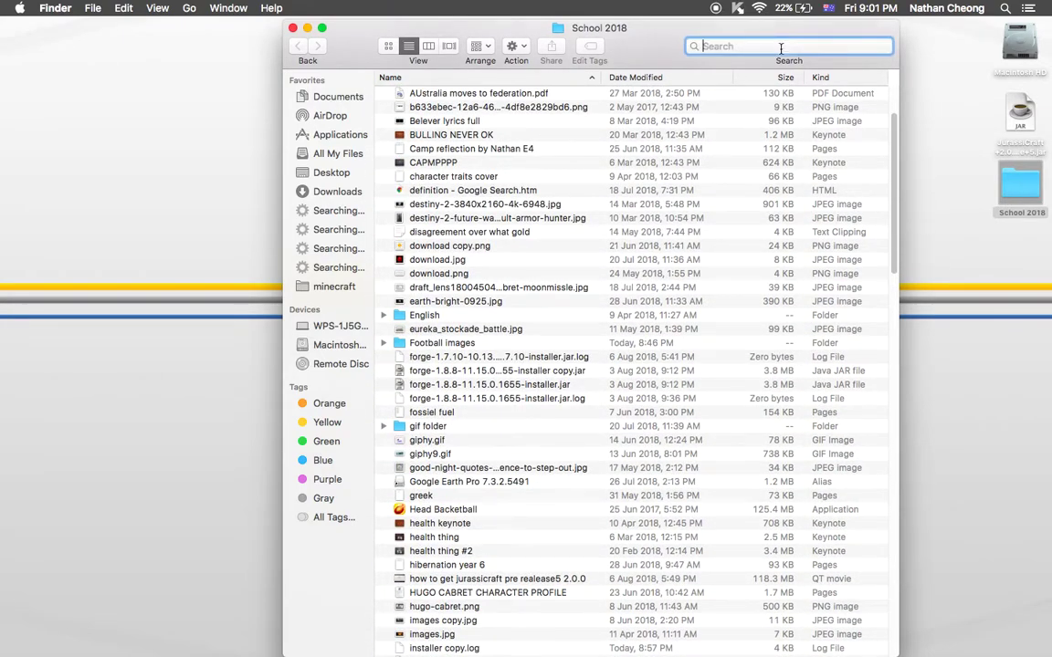
type("libary")
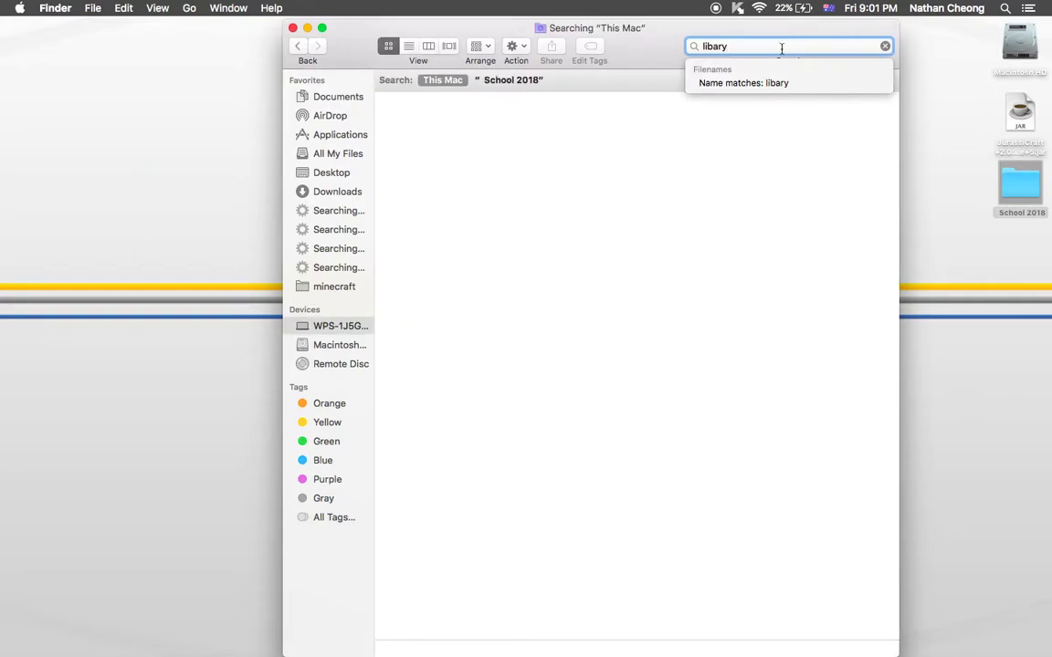
left_click(501, 87)
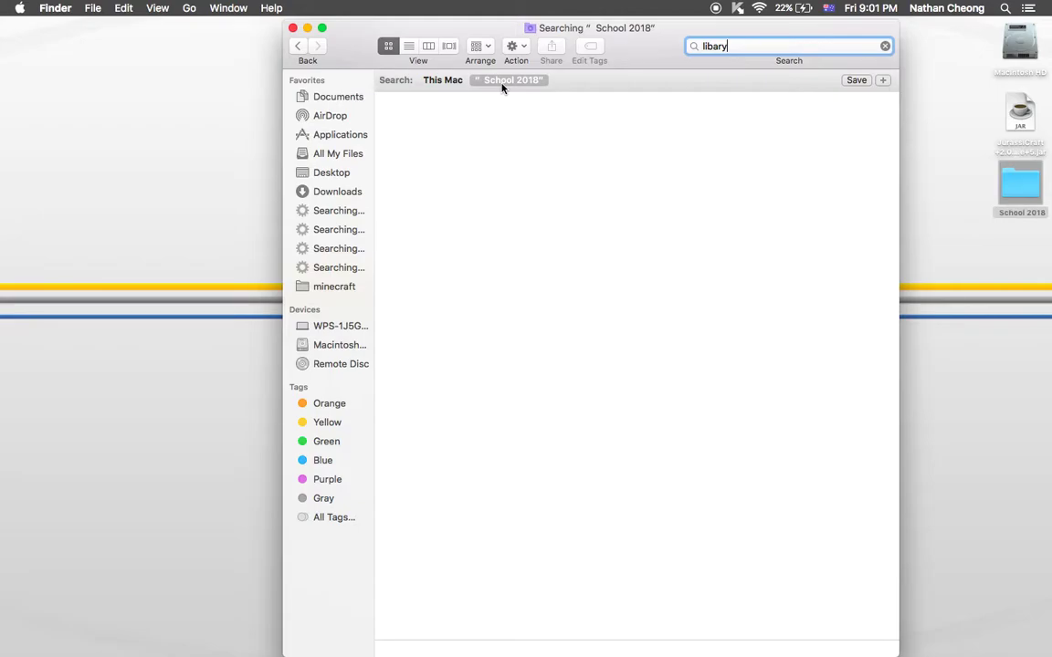
Browse the Downloads folder down to its oldest files, then close the window
left_click(329, 193)
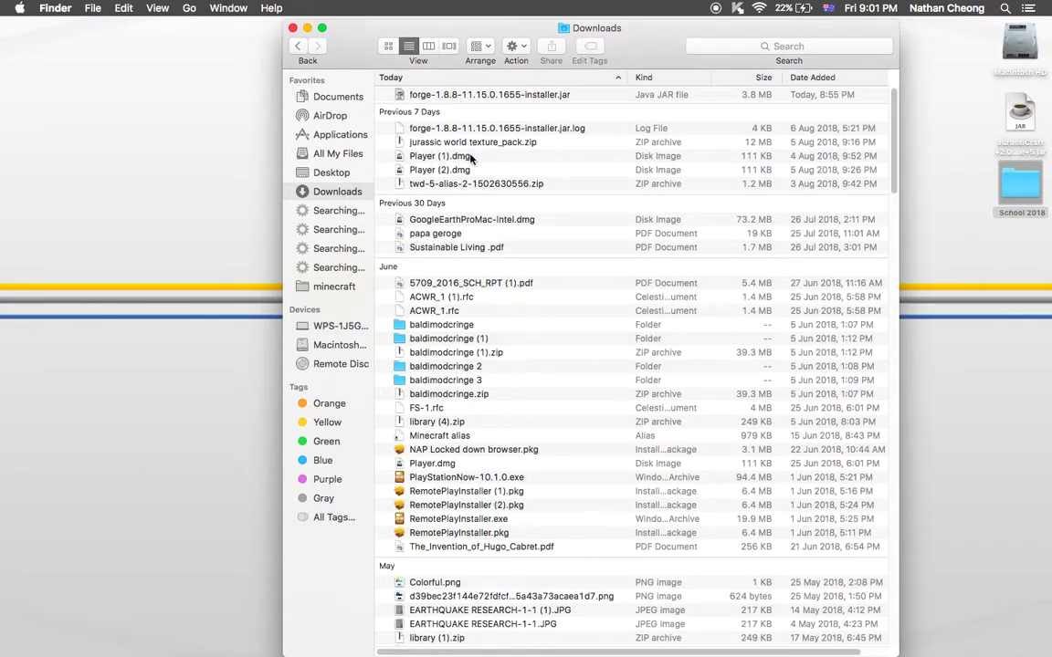
scroll(493, 411, "down", 15)
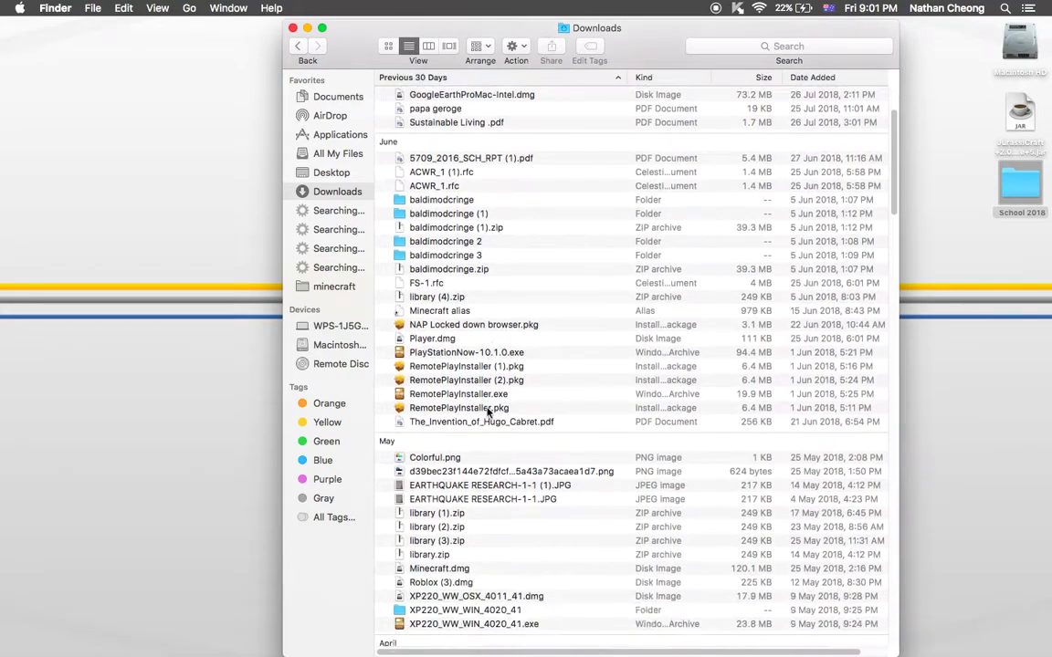
scroll(486, 412, "down", 15)
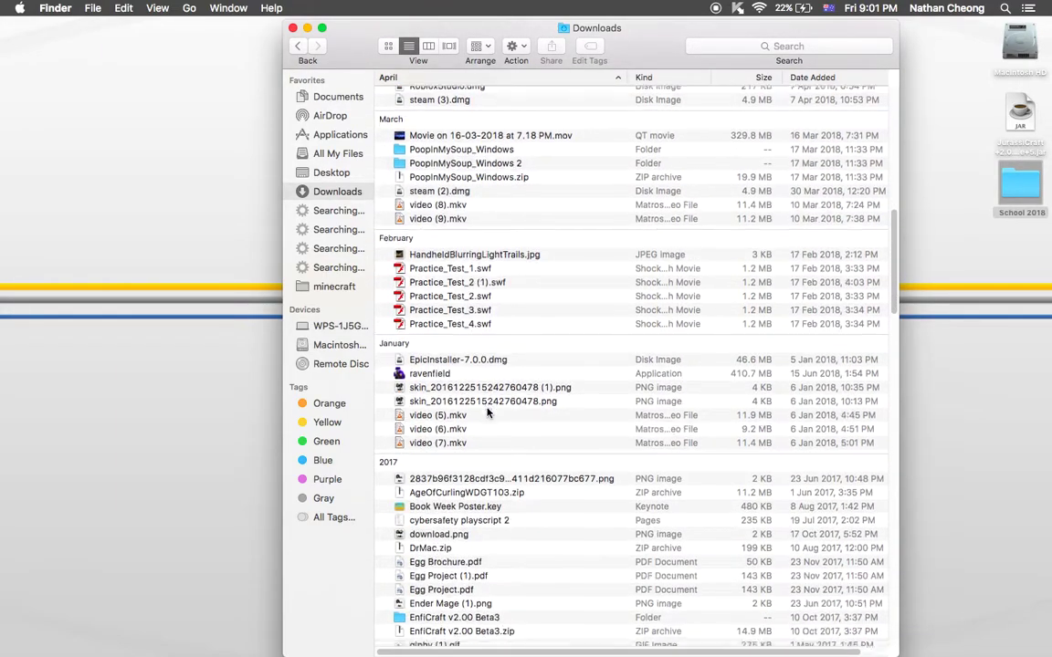
scroll(487, 412, "down", 20)
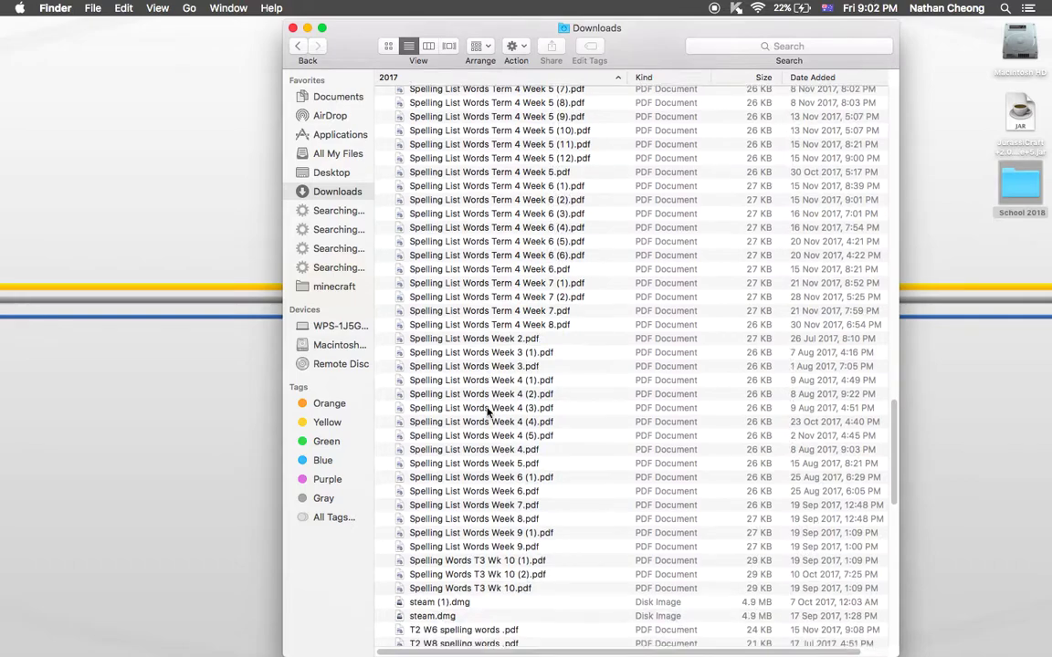
scroll(486, 413, "down", 10)
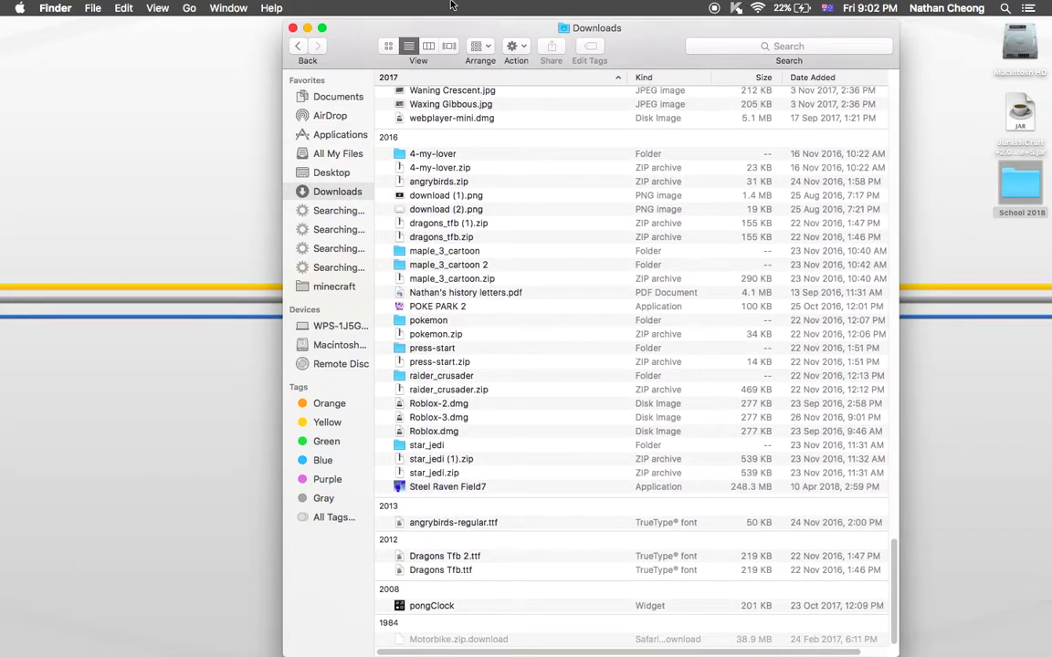
left_click(292, 28)
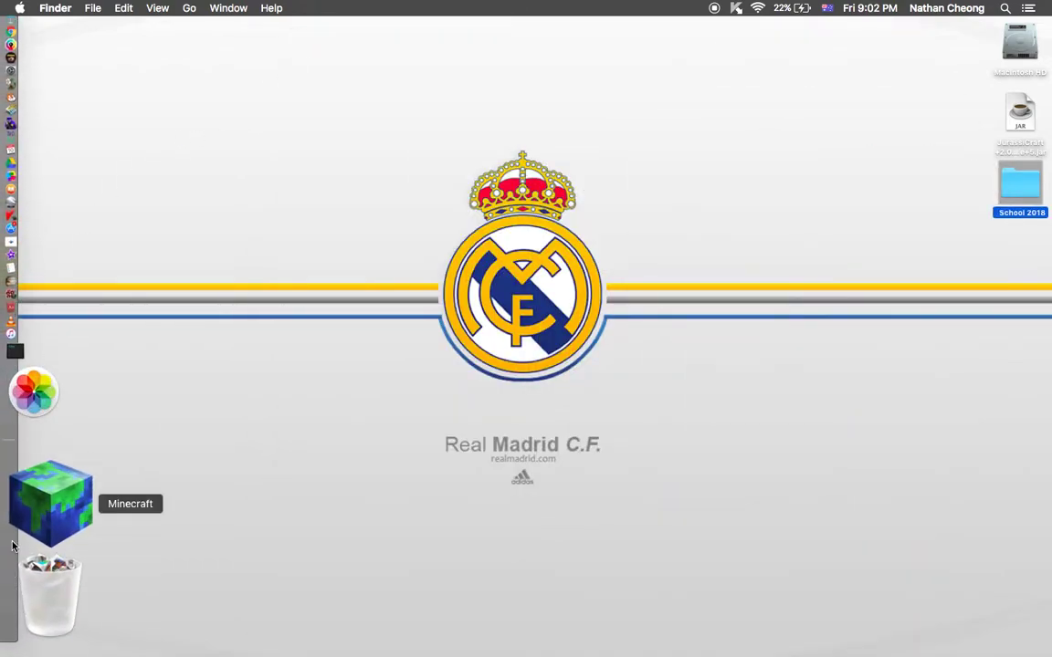
Open the Trash and quit the Bootstrap launcher
left_click(13, 546)
left_click(13, 571)
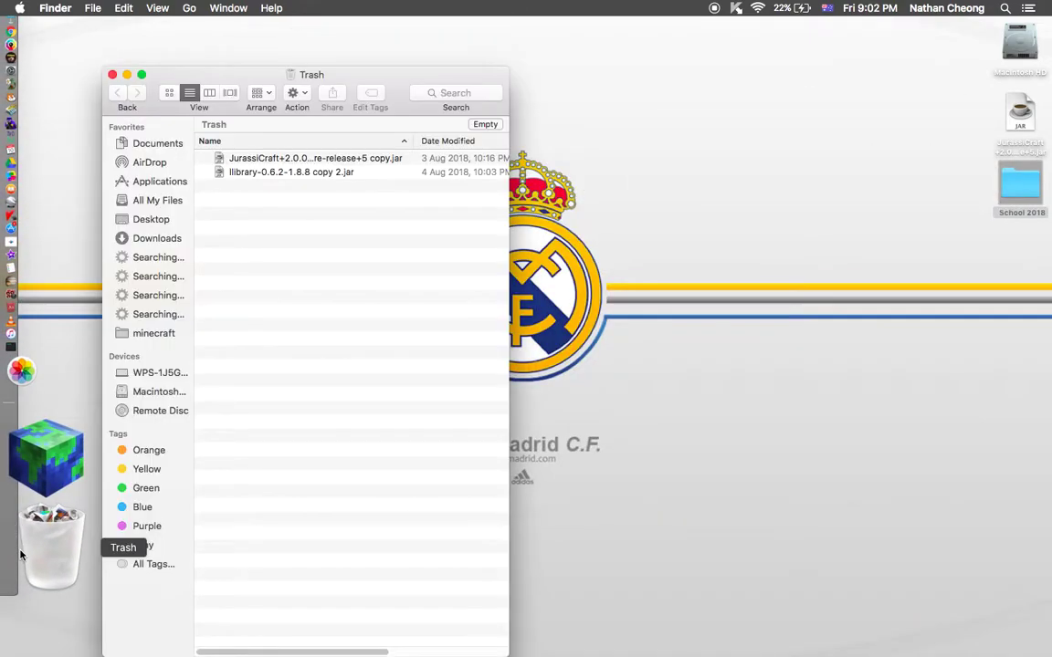
left_click(46, 7)
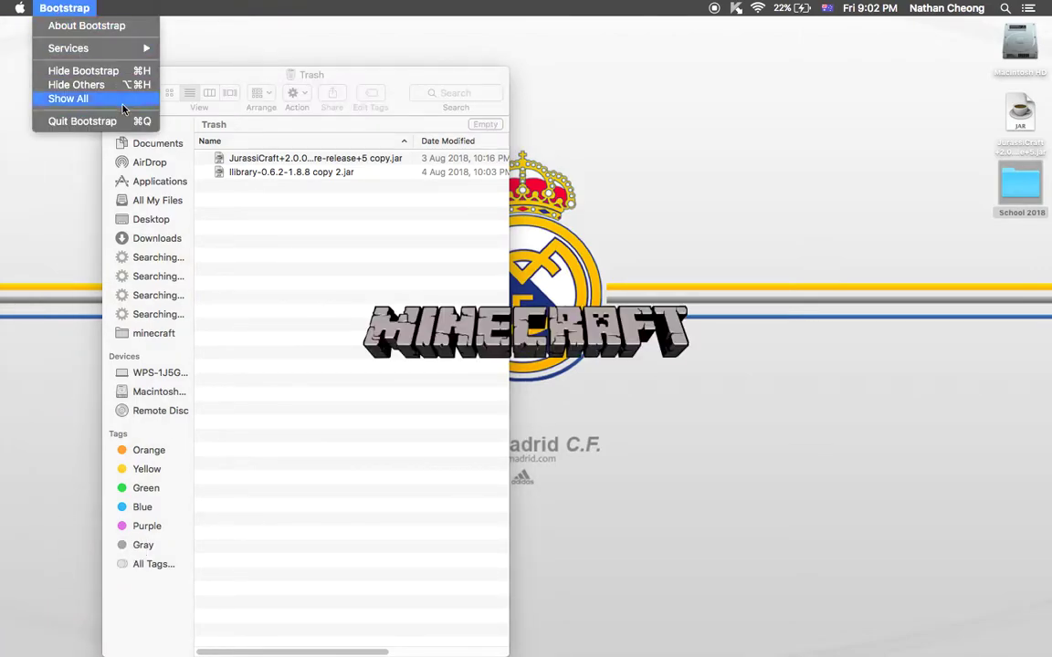
left_click(116, 114)
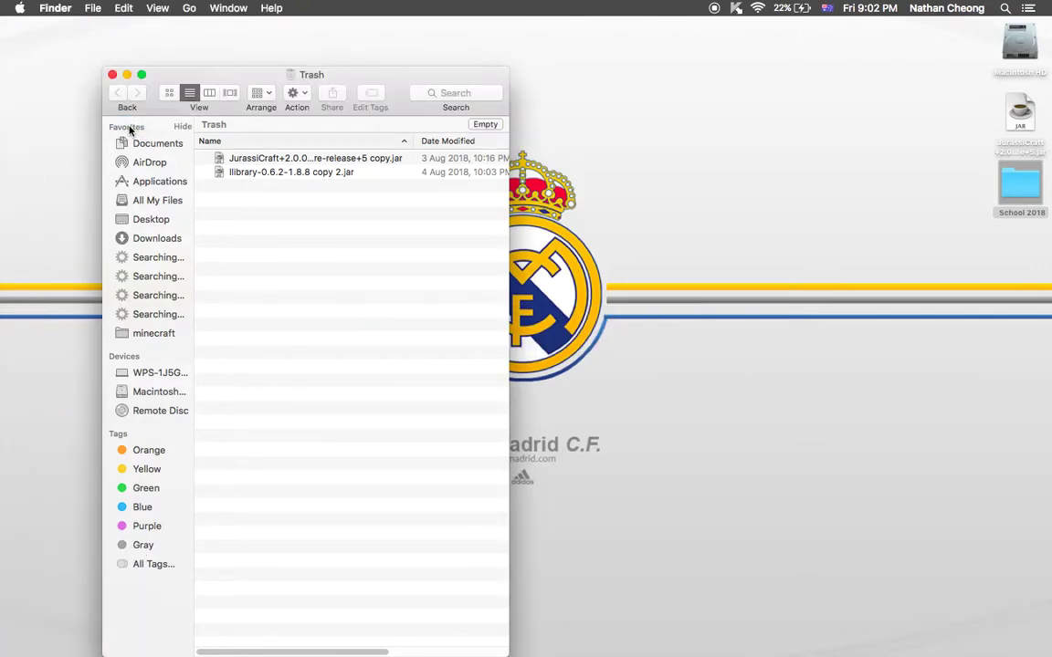
Move the llibrary jar from the Trash to the desktop, then empty the Trash
left_click(267, 172)
key("space")
key("space")
left_click_drag(271, 172, 945, 160)
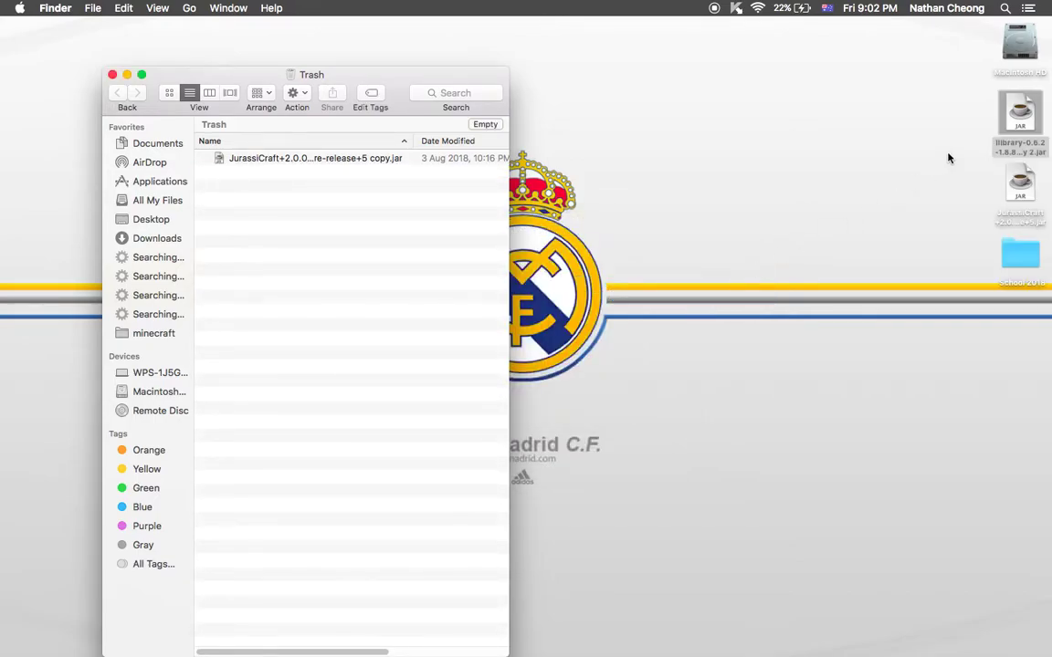
left_click(347, 89)
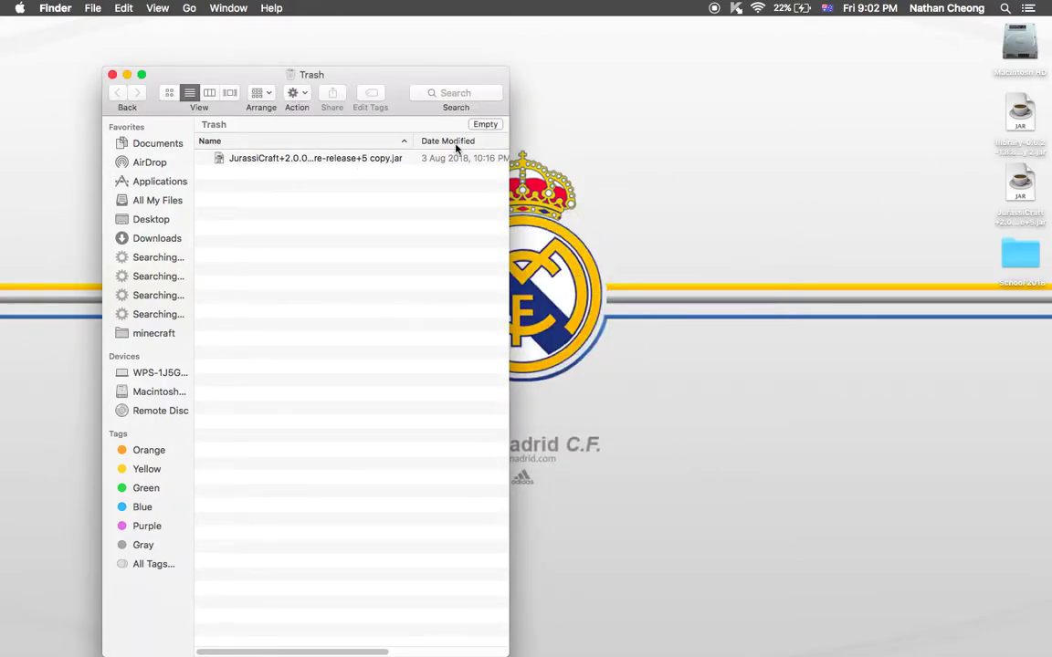
left_click(479, 124)
left_click(630, 241)
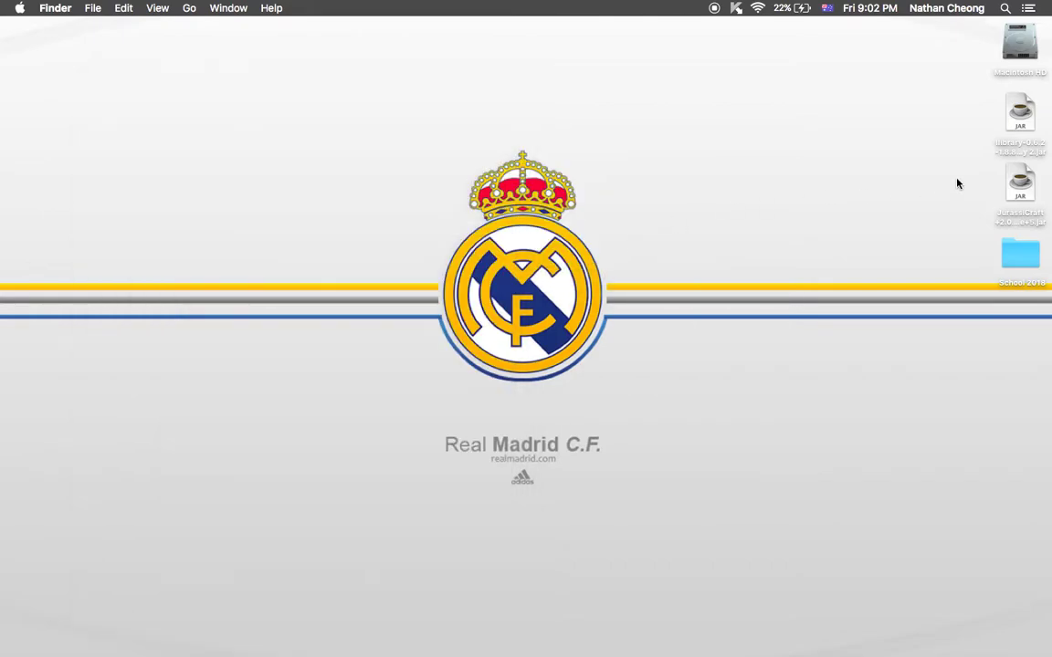
Quick Look the llibrary-0.6.2-1.8.8 copy 2.jar and the JurassiCraft jar on the desktop
left_click(1020, 149)
key("space")
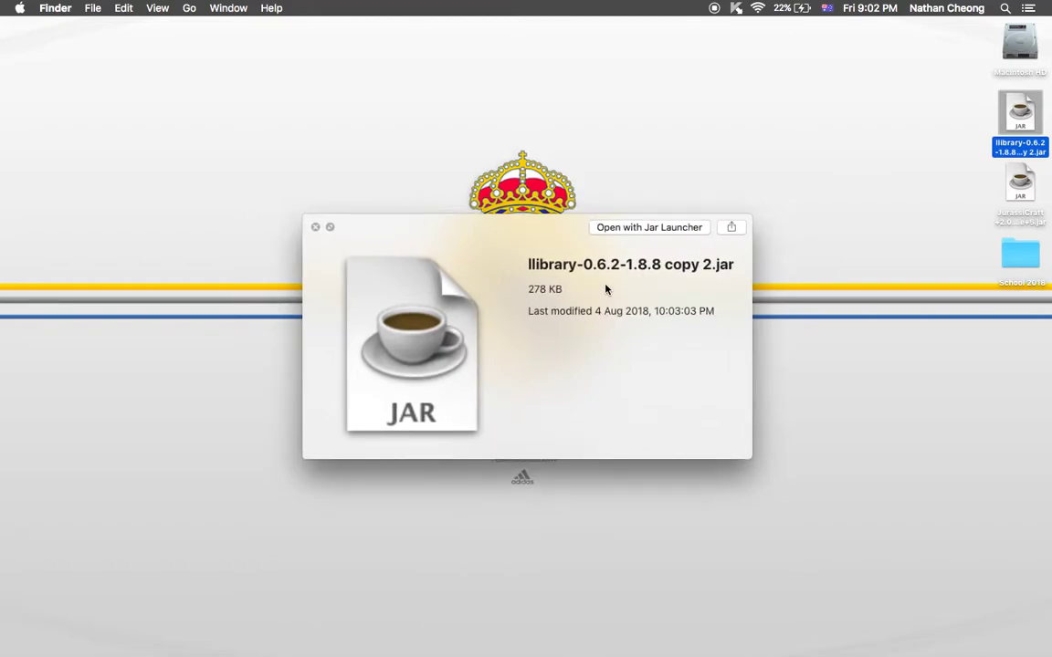
key("space")
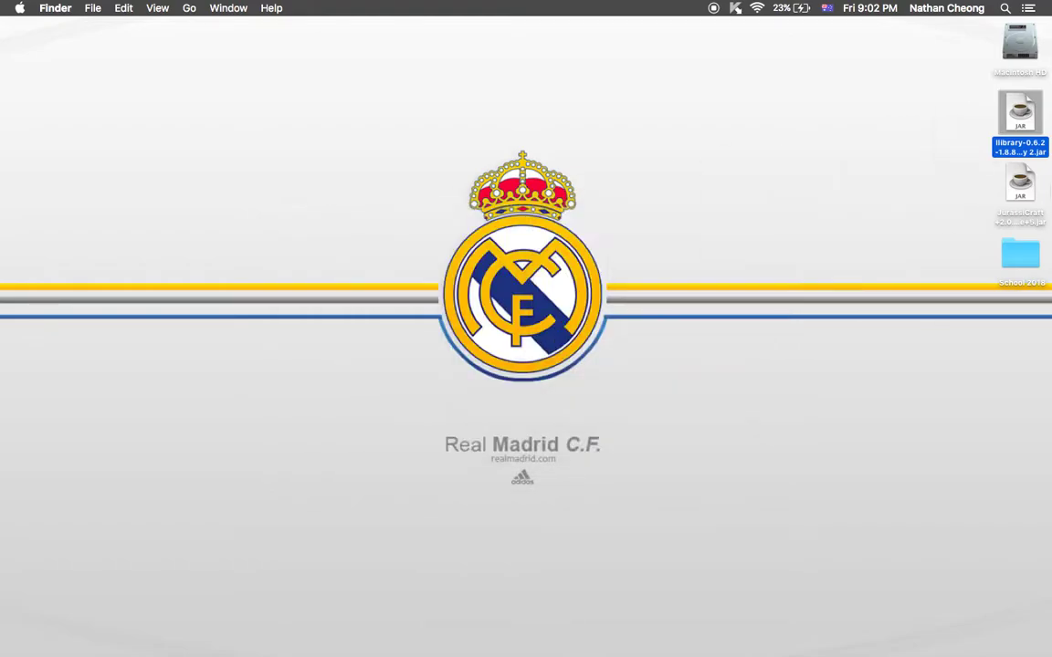
left_click(1026, 186)
key("space")
key("space")
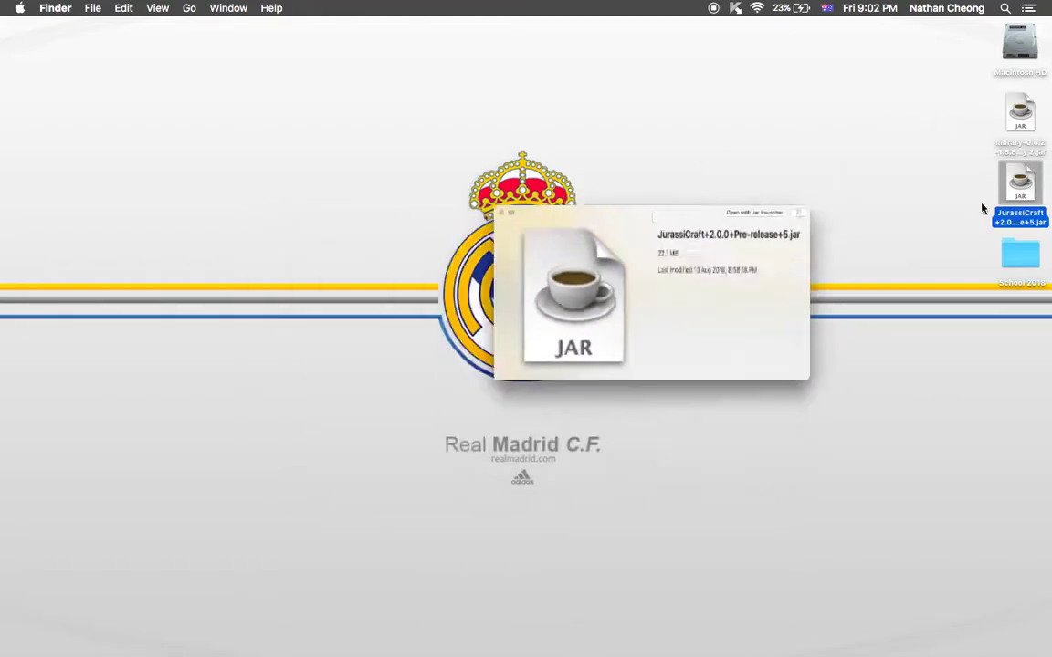
left_click(983, 157)
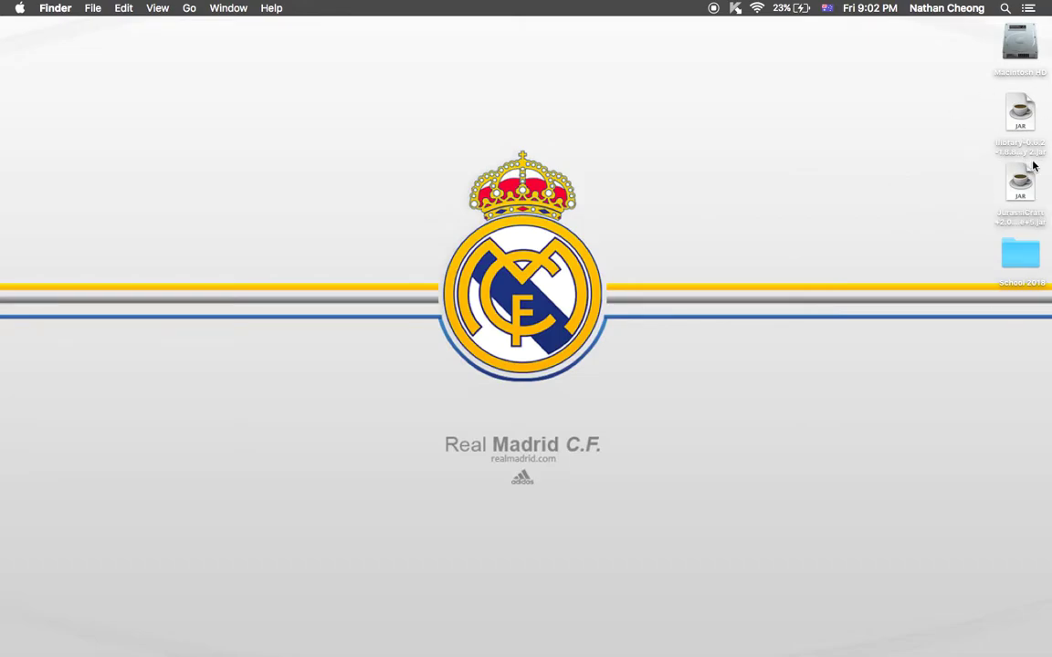
mouse_move(4, 320)
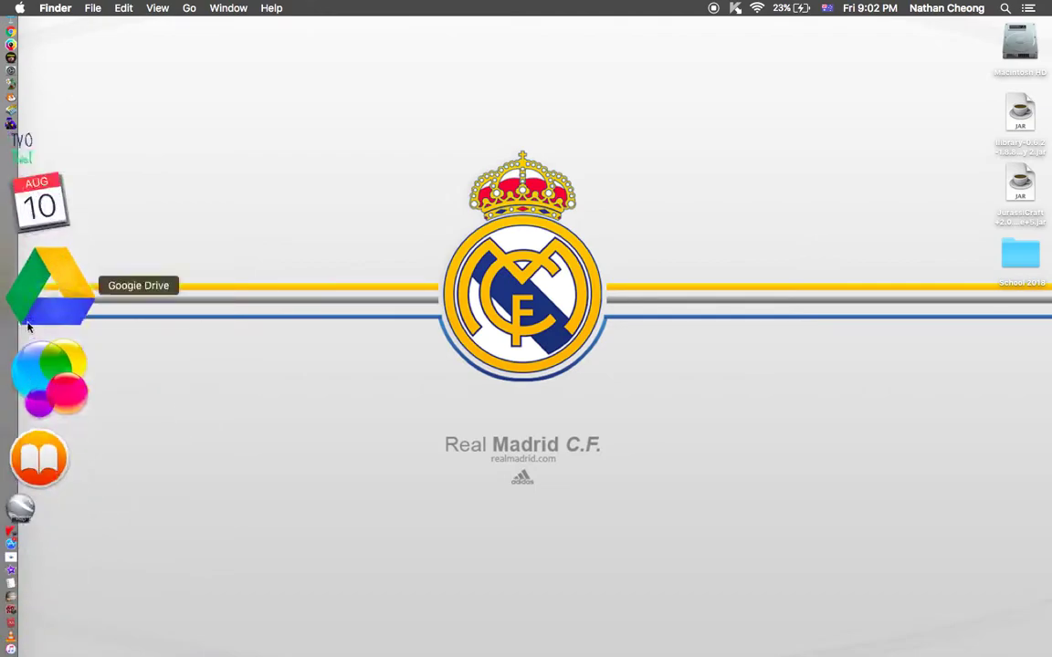
Go to ~/Library/Application Support/minecraft with Go to Folder
left_click(189, 7)
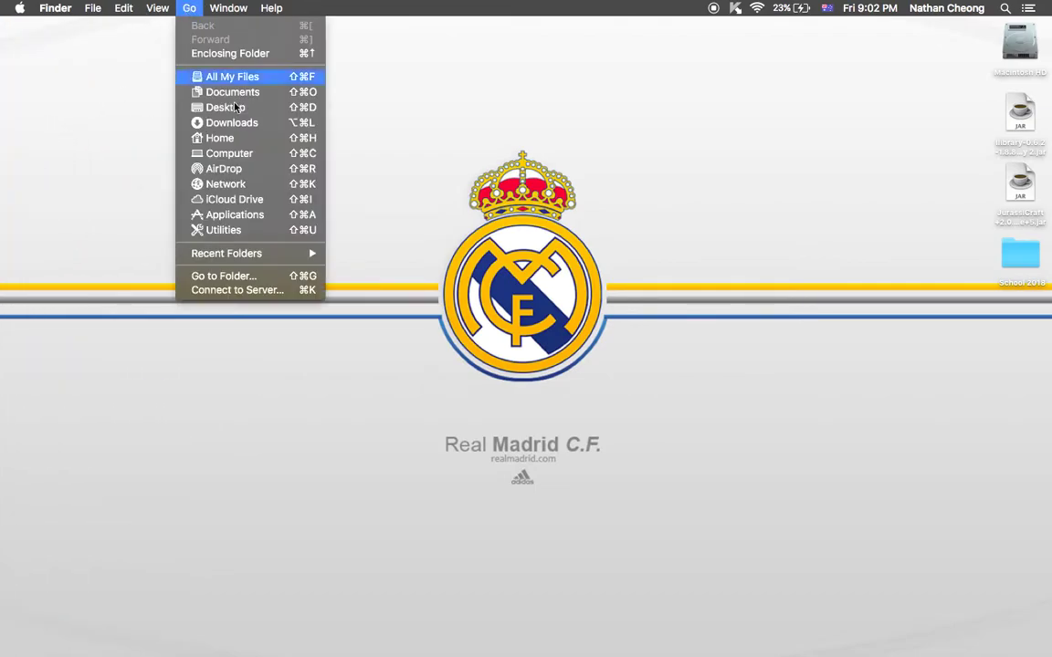
left_click(265, 276)
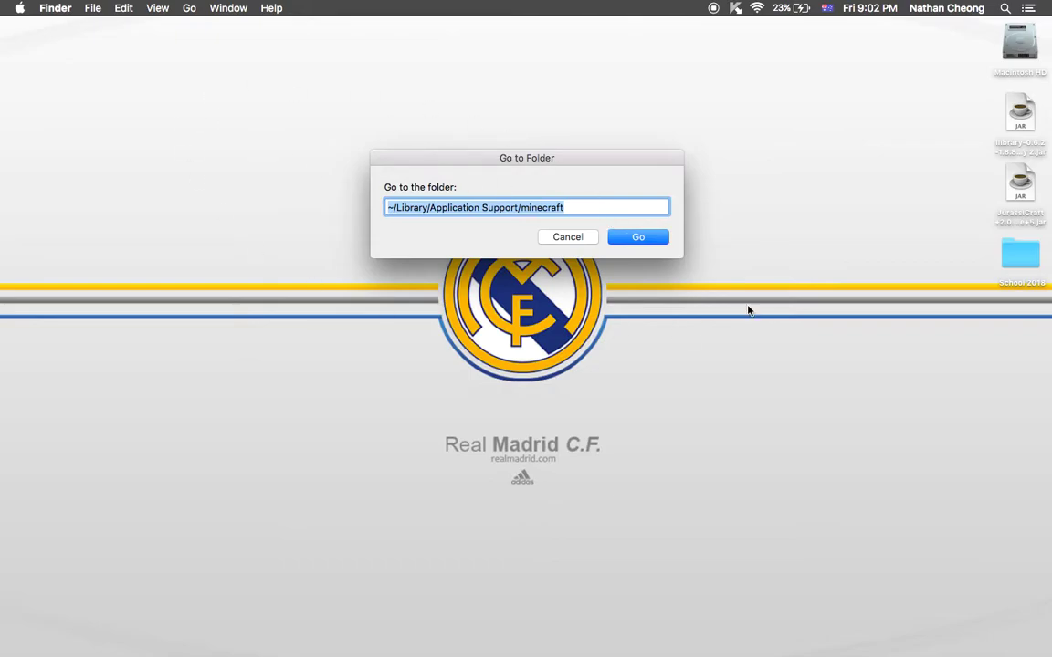
left_click(637, 238)
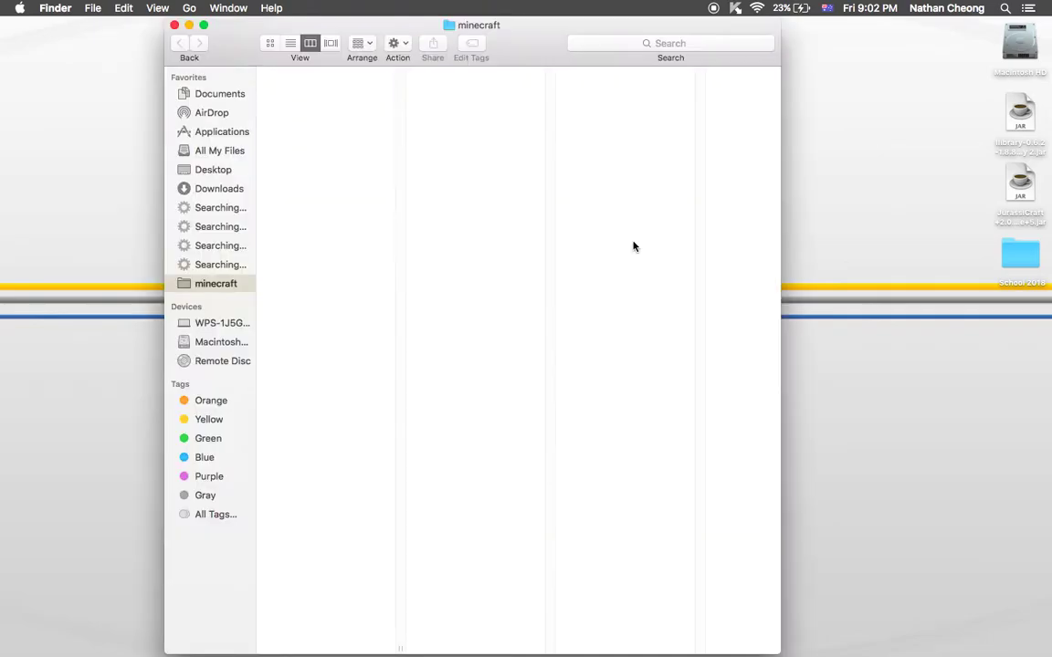
left_click(228, 285)
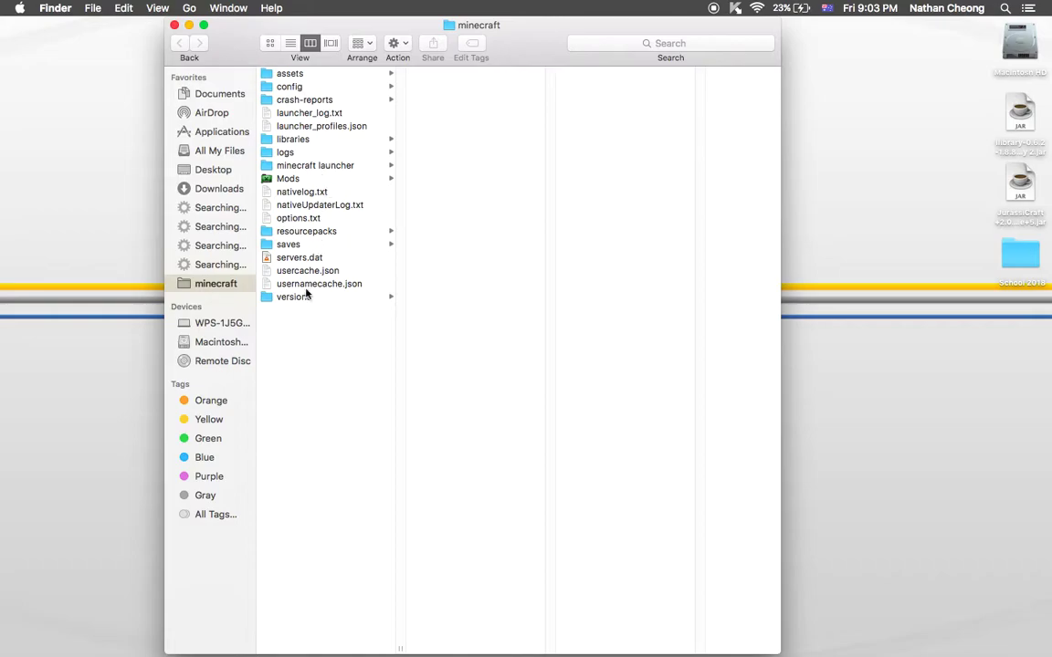
Look through the saves, versions, libraries and launcher folders, then show the Mods folder contents
left_click(301, 245)
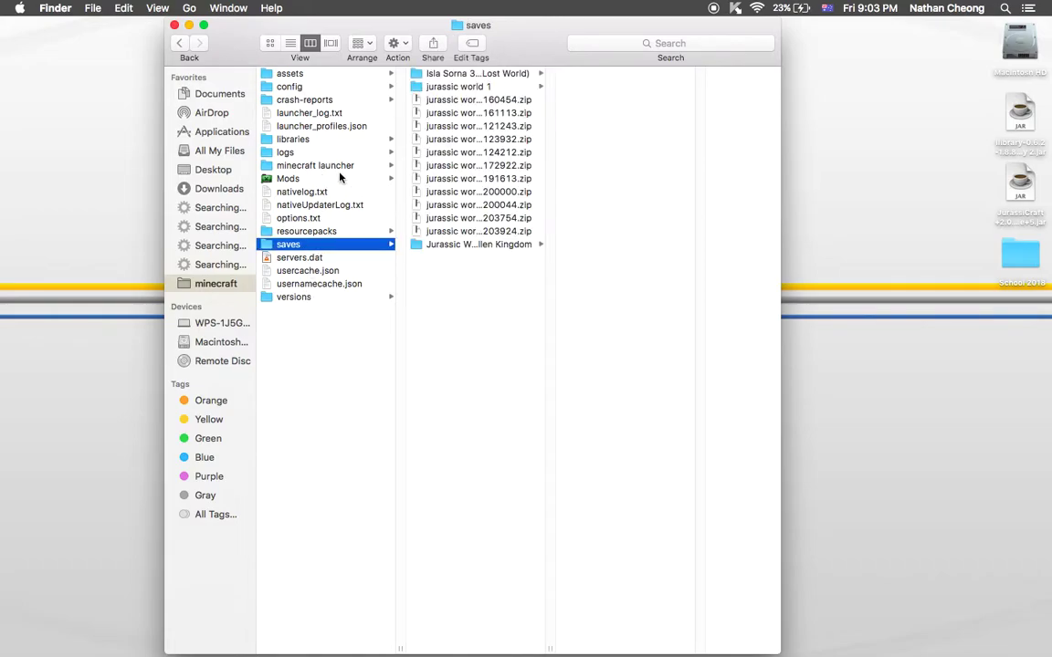
left_click(308, 298)
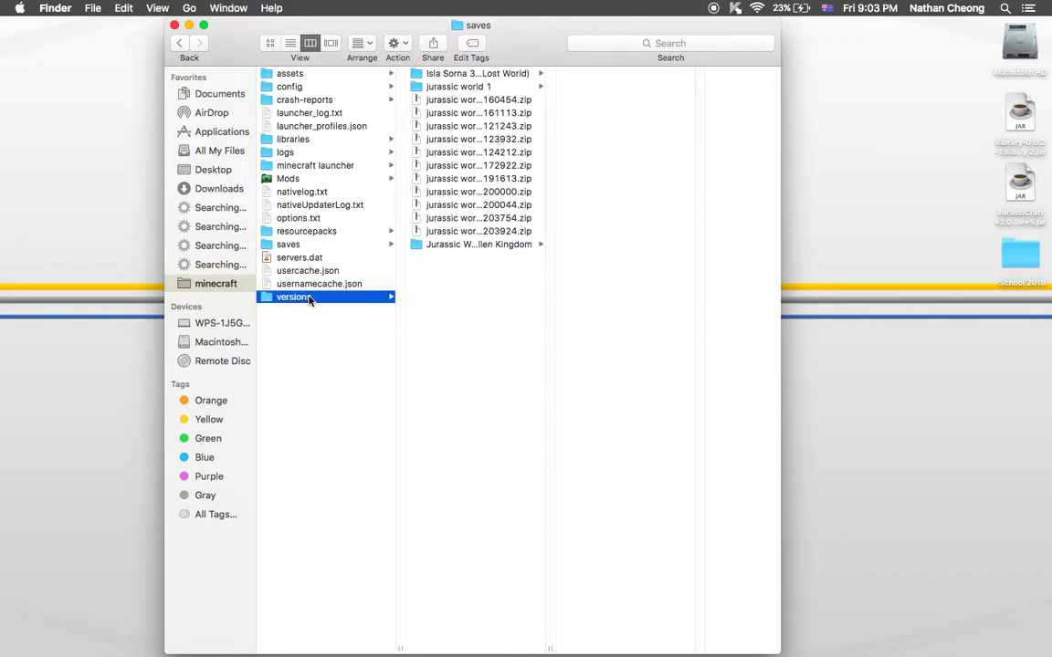
left_click(305, 141)
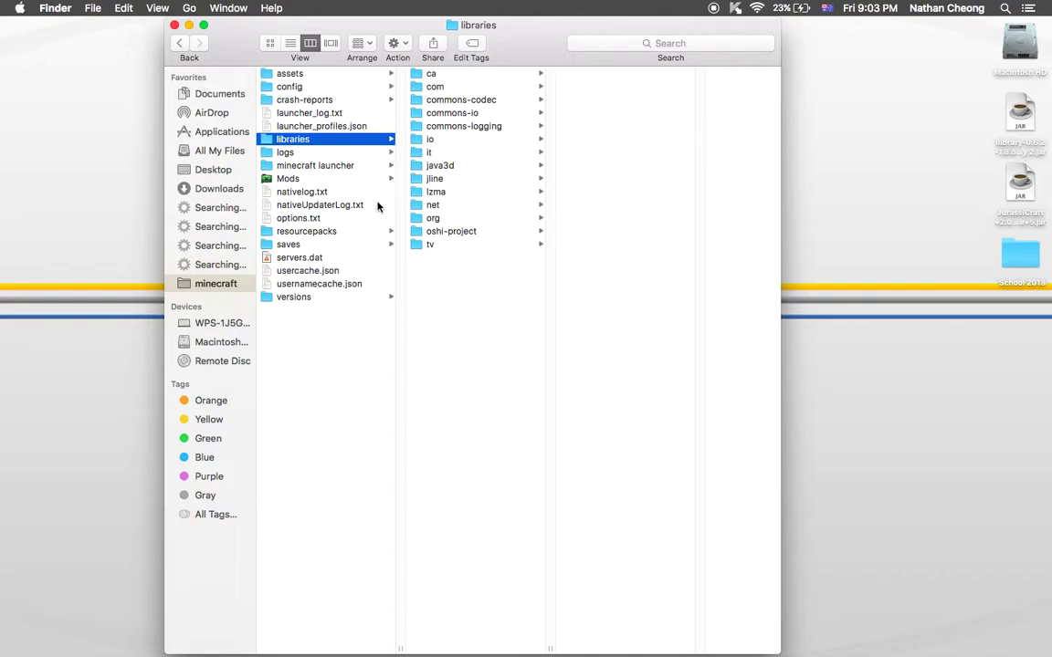
left_click(335, 166)
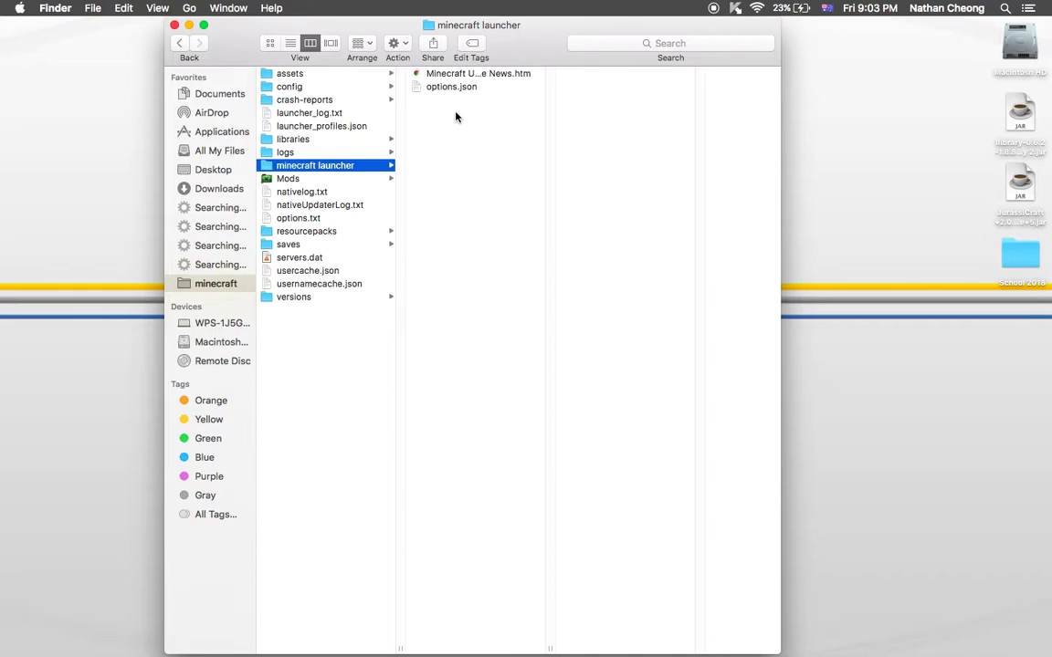
left_click(301, 178)
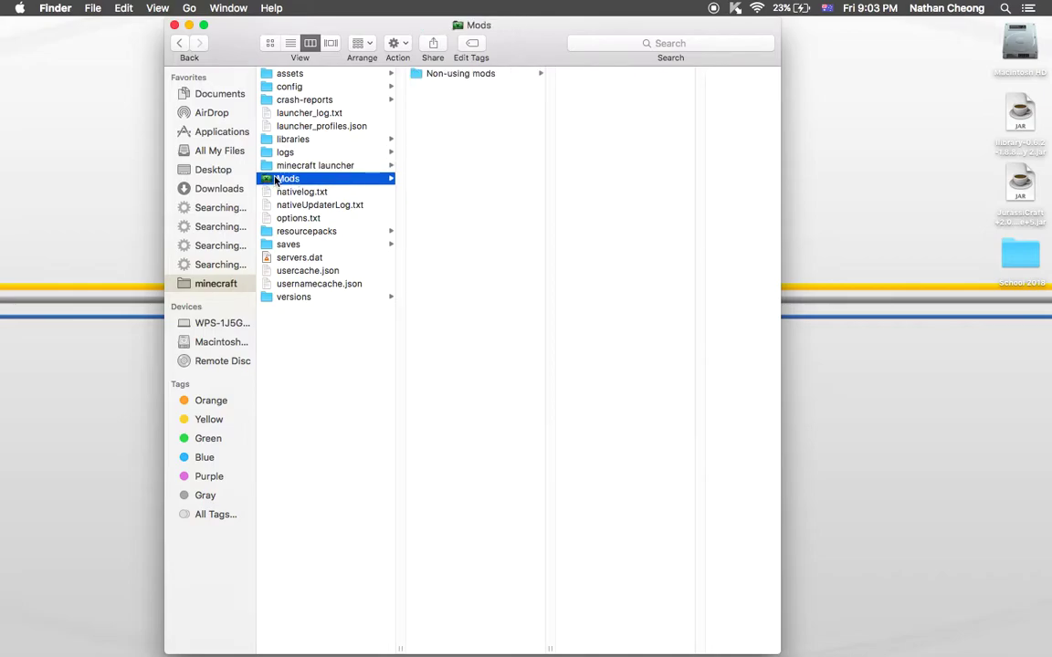
left_click(452, 73)
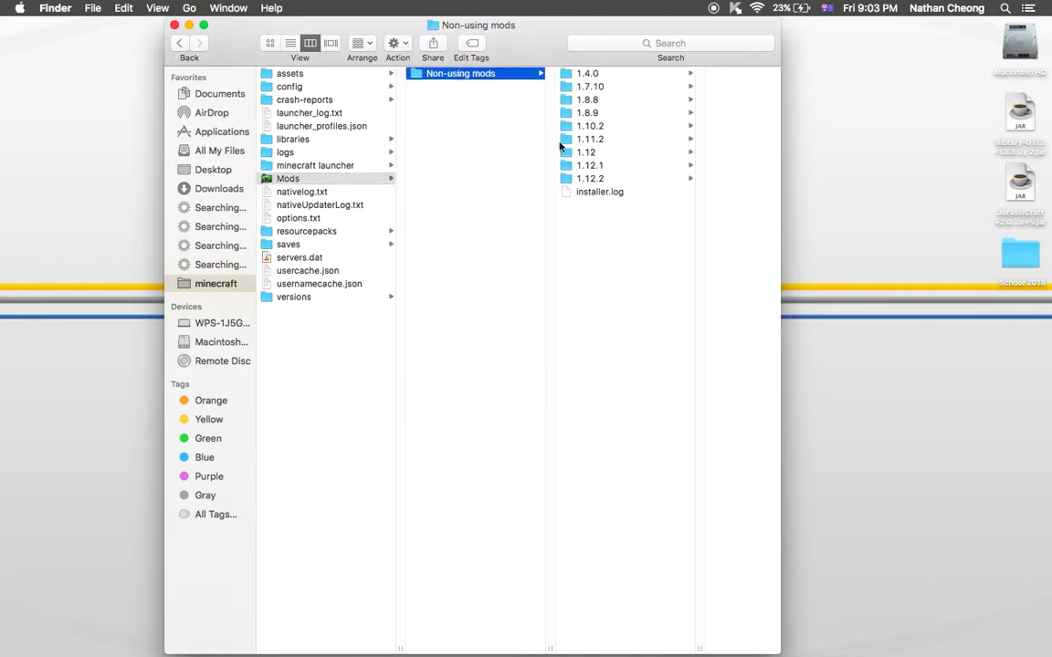
left_click(365, 178)
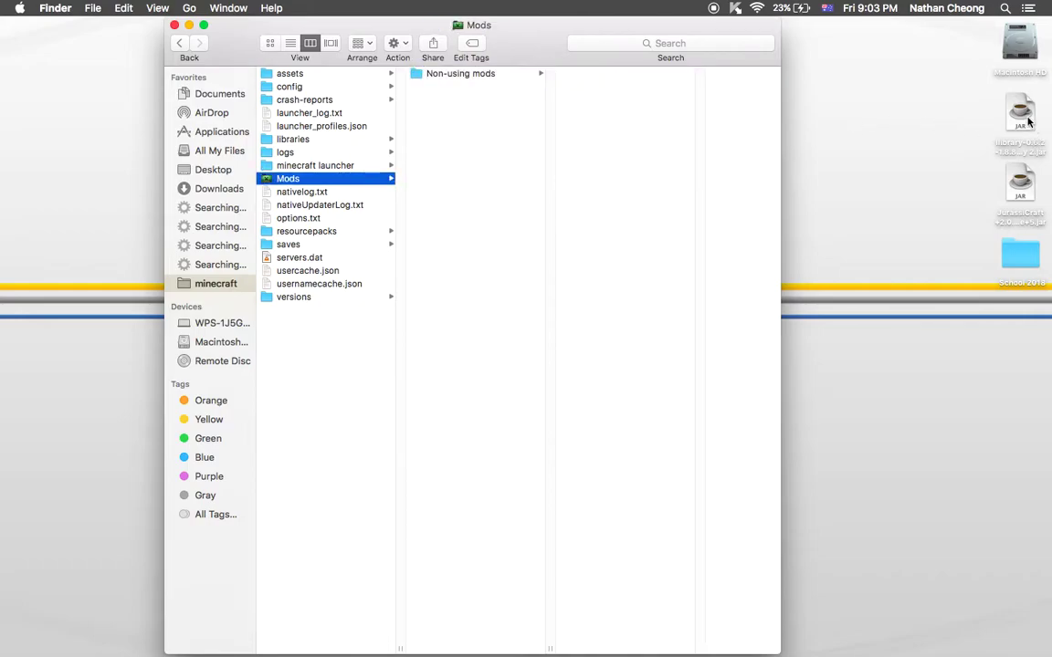
Drag the llibrary and JurassiCraft jars from the desktop into Mods and close Finder
left_click_drag(1023, 117, 472, 156)
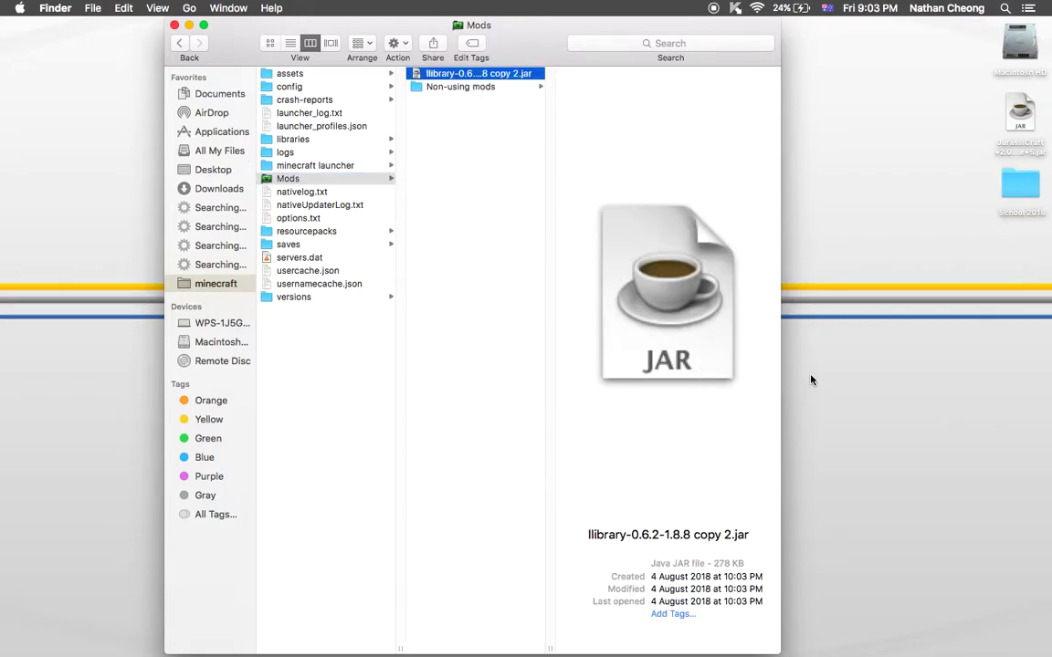
left_click_drag(1020, 117, 463, 209)
left_click(567, 171)
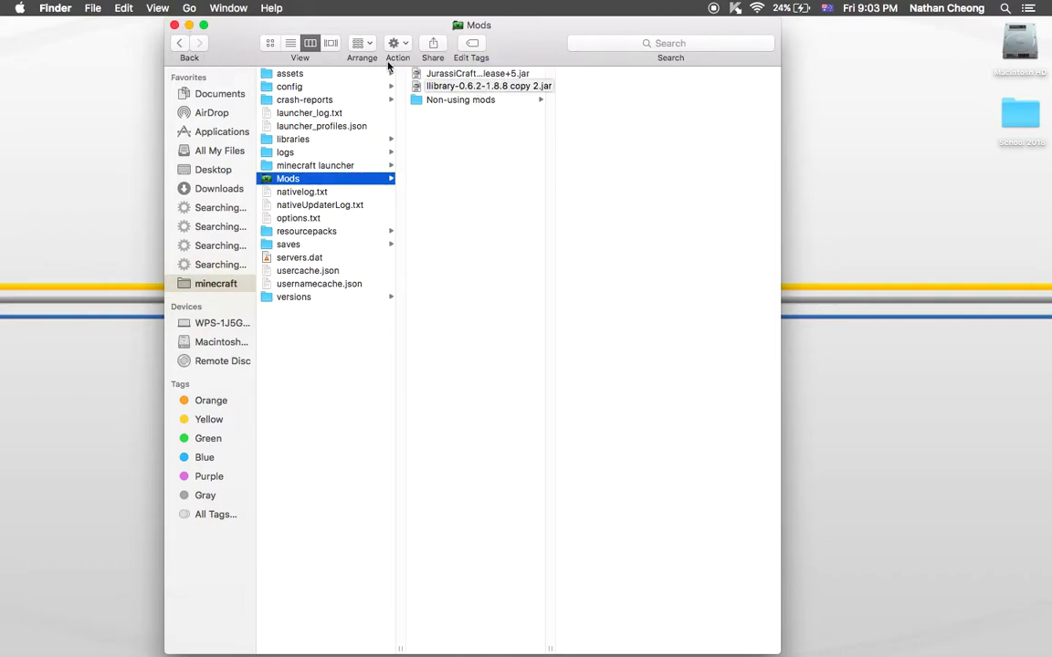
left_click(175, 26)
mouse_move(2, 190)
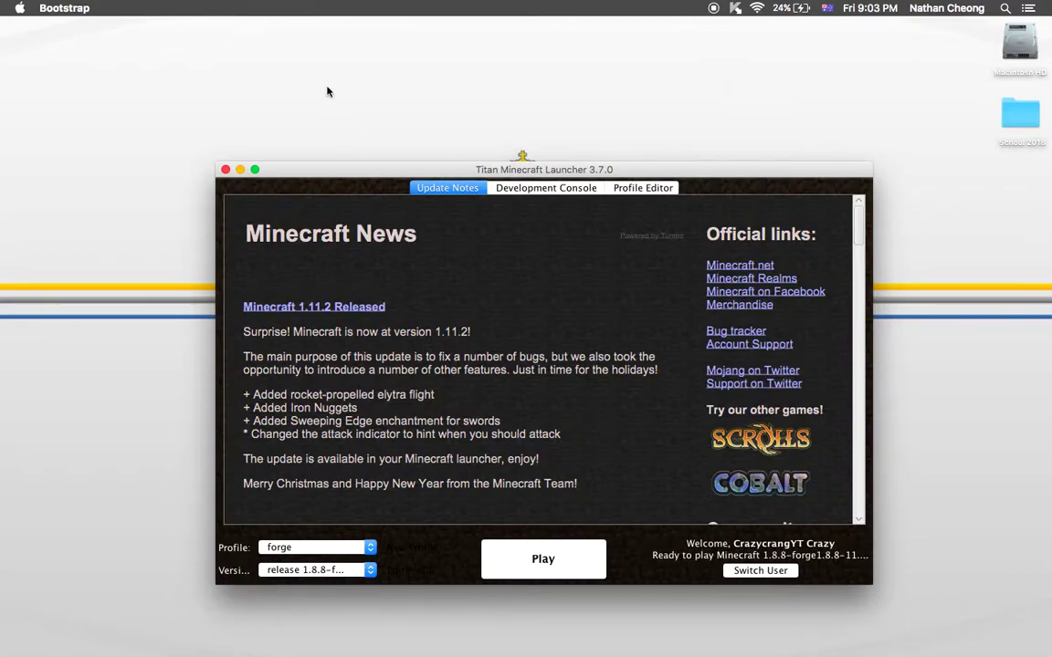
Switch to the (Default) profile and look over the game version list
left_click(303, 547)
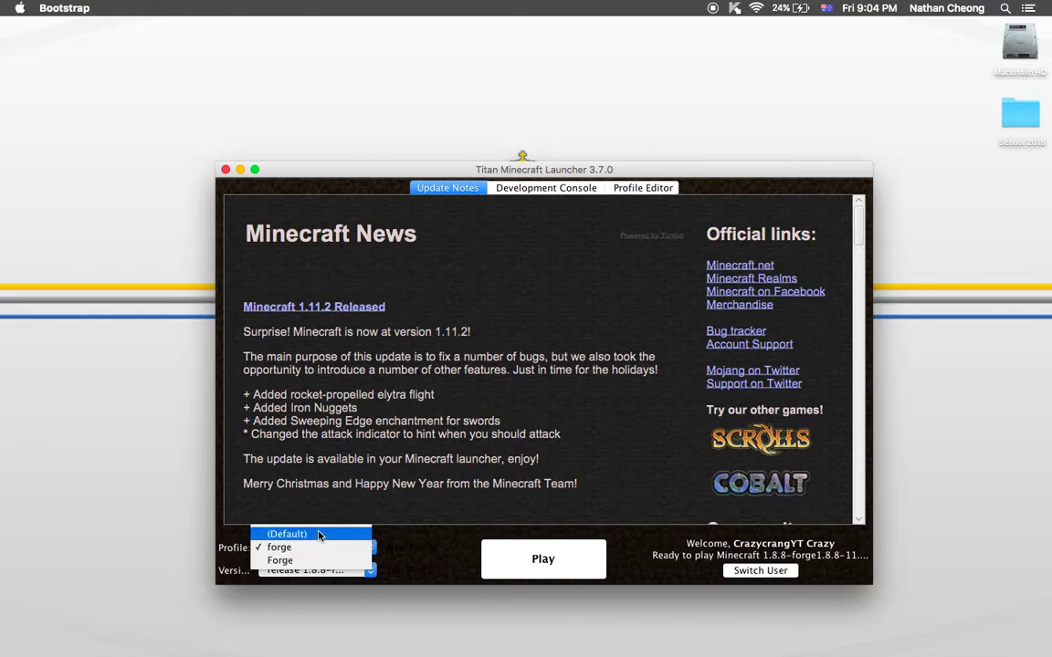
left_click(318, 534)
left_click(323, 570)
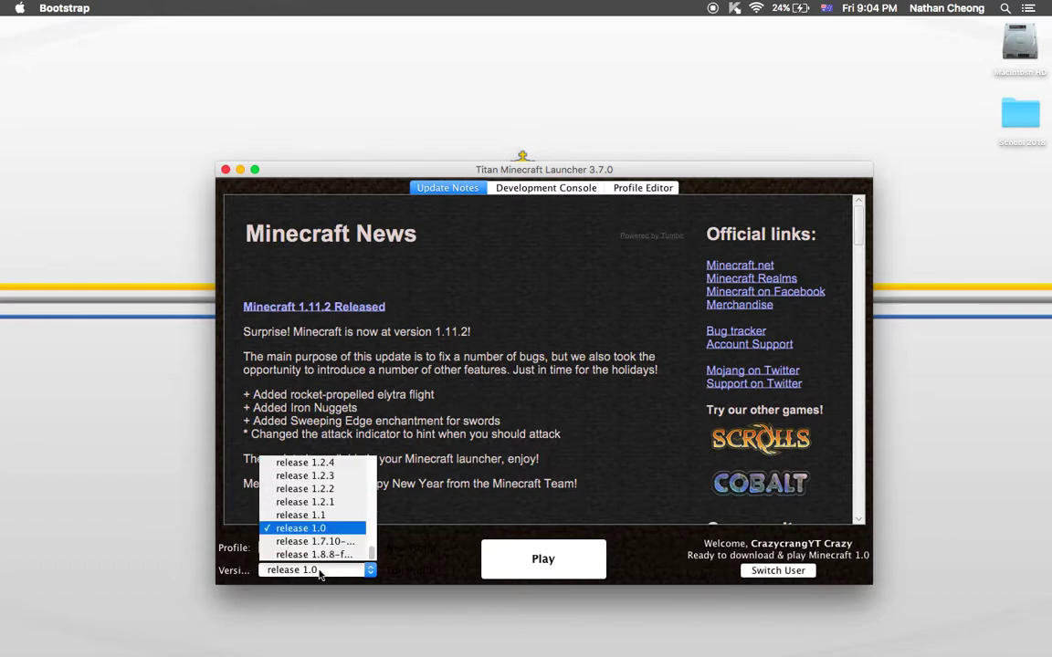
left_click(296, 477)
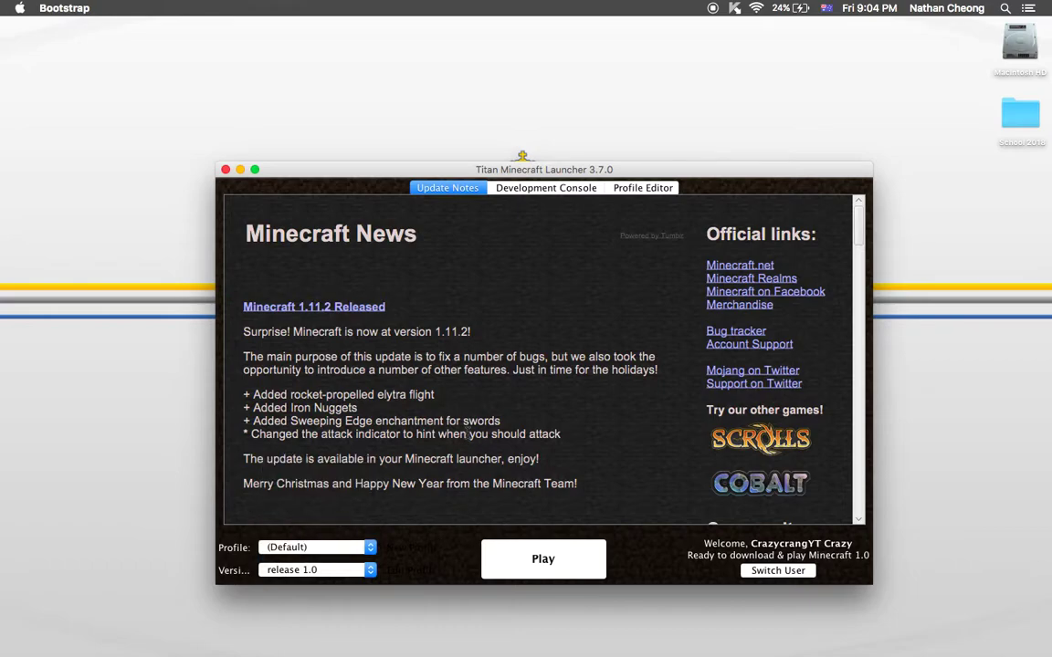
left_click(315, 569)
Select the forge profile with release 1.8.8-forge and click Play
left_click(320, 547)
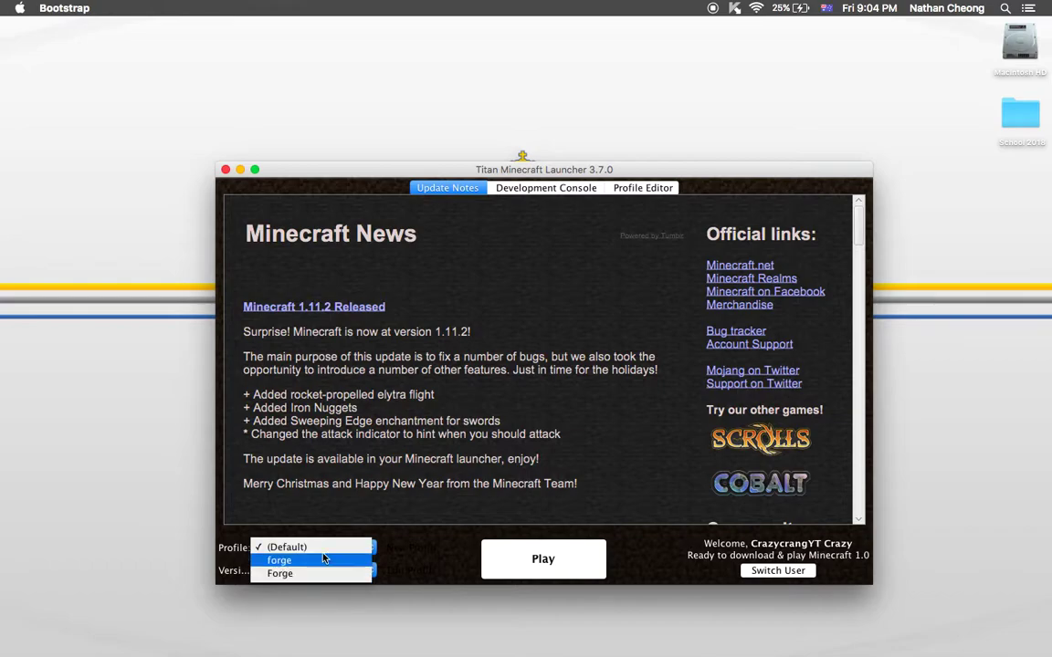
left_click(315, 560)
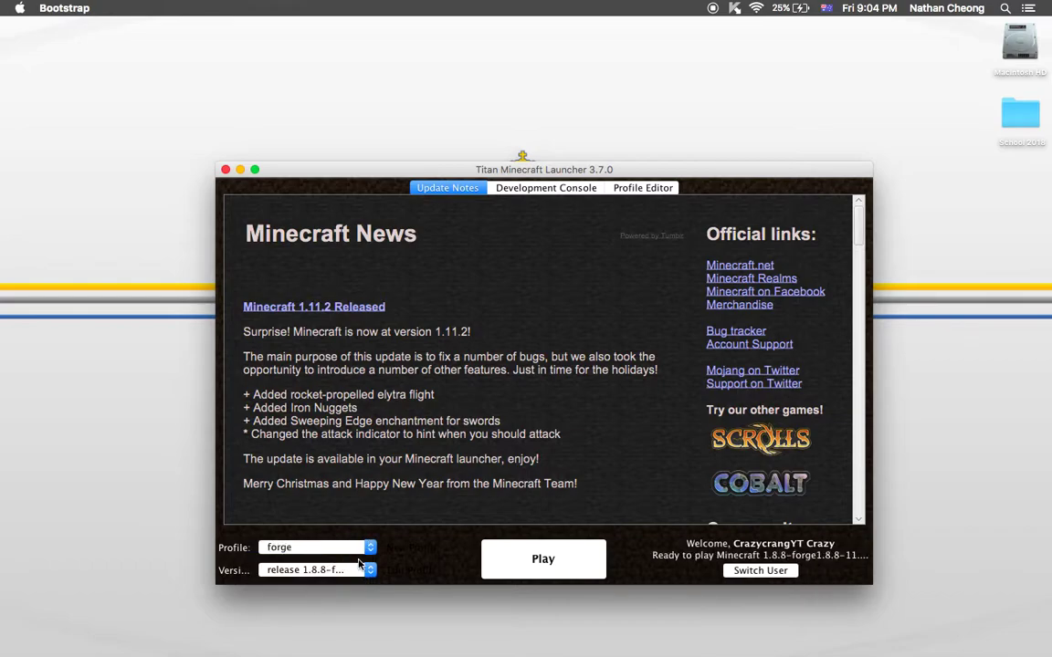
left_click(317, 571)
scroll(310, 473, "up", 10)
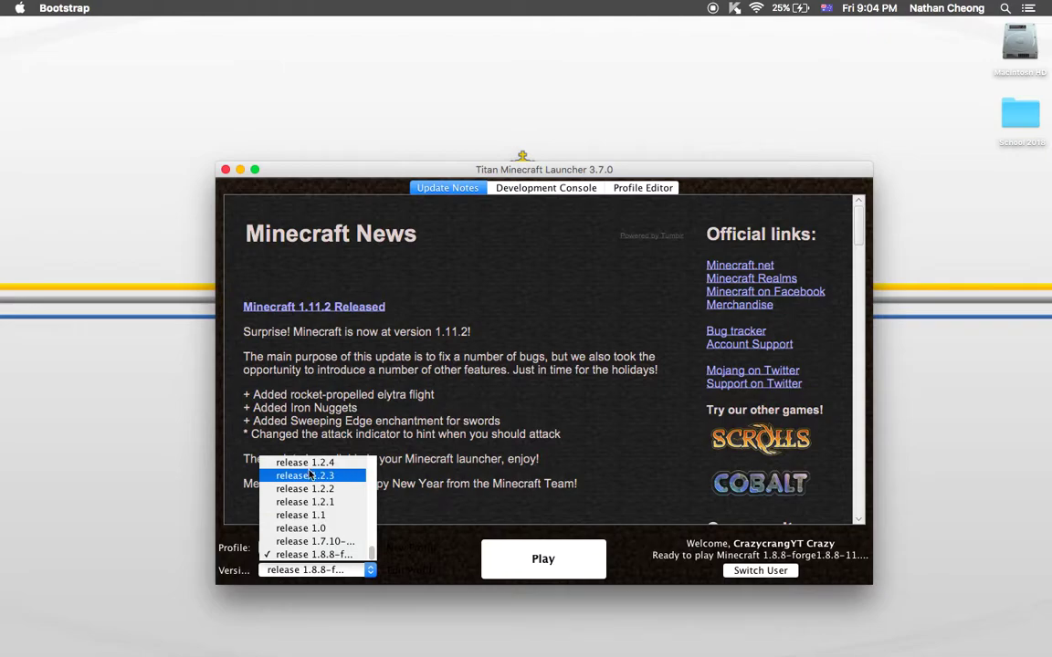
scroll(297, 516, "down", 15)
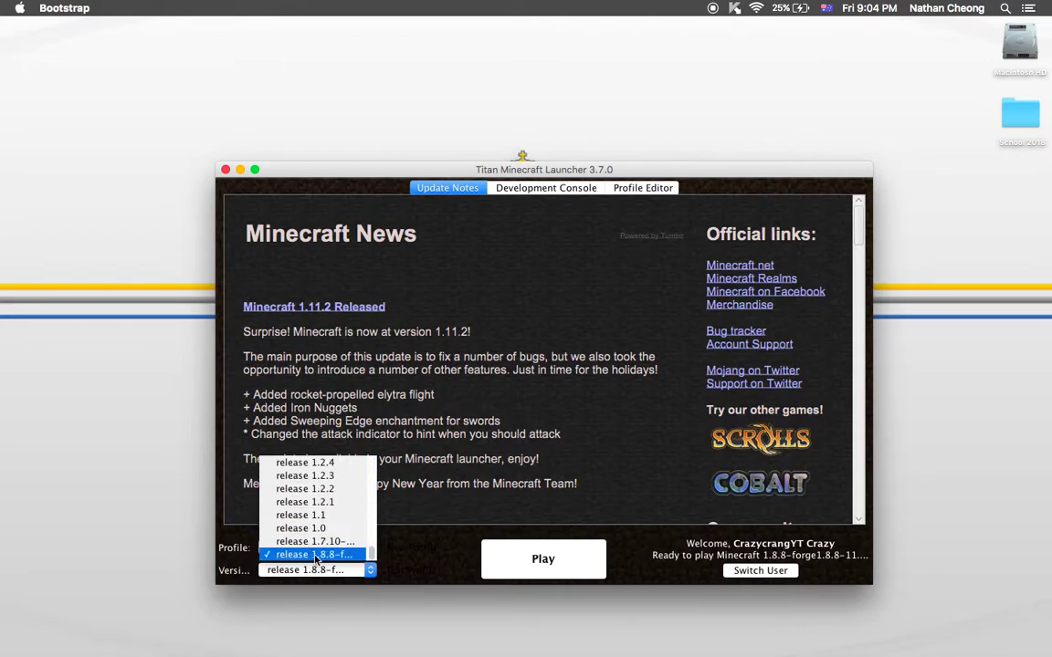
left_click(324, 556)
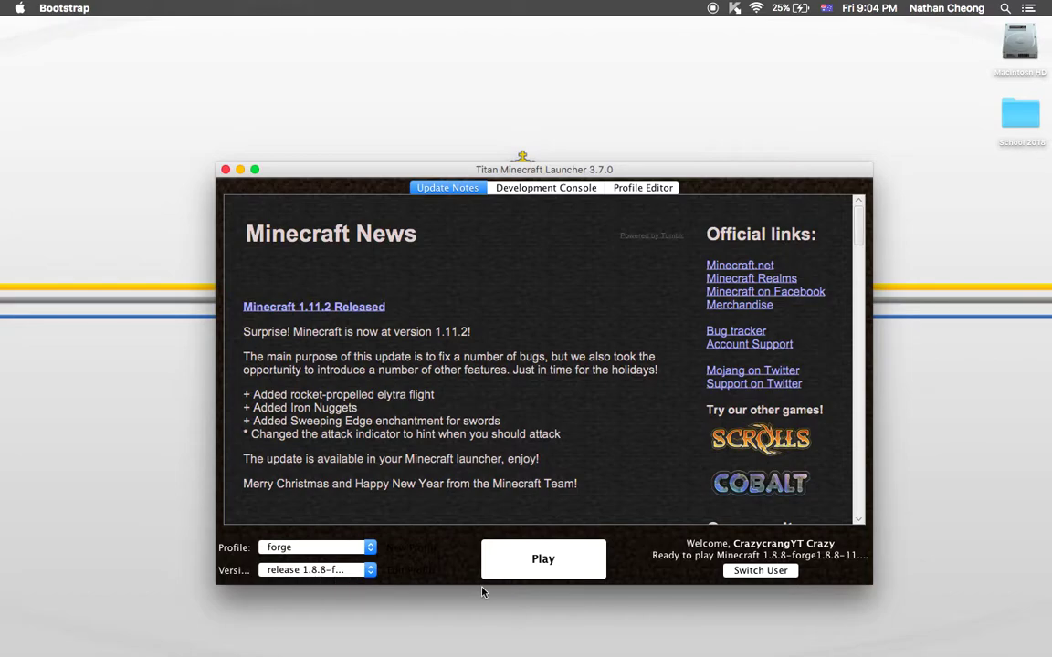
left_click(532, 563)
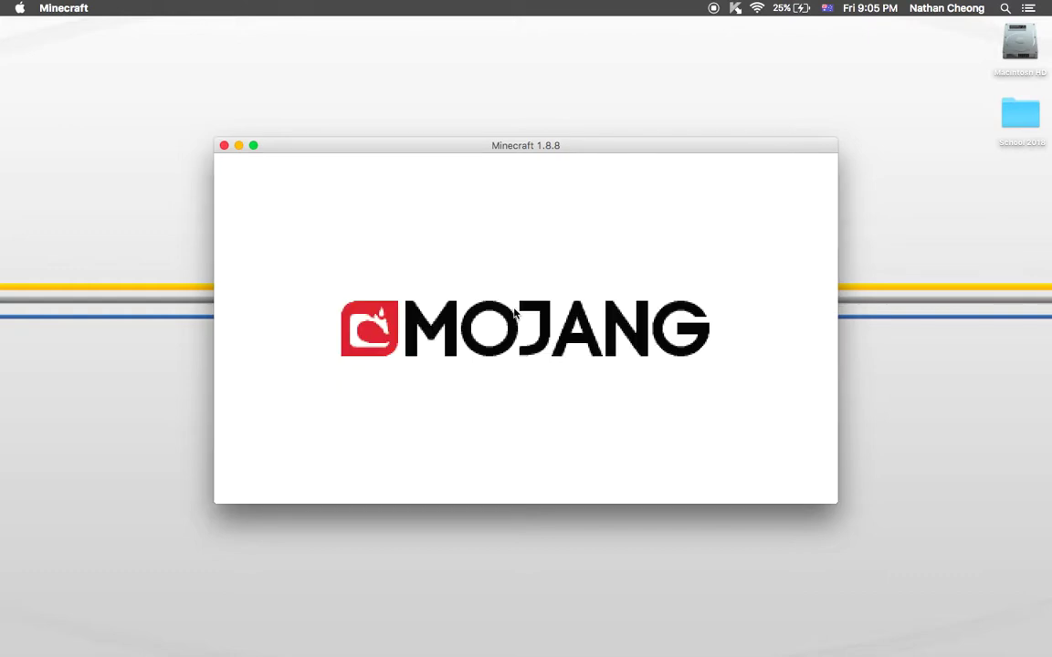
Put the Minecraft window in full screen while loading, then return it to windowed at the title menu
left_click(253, 146)
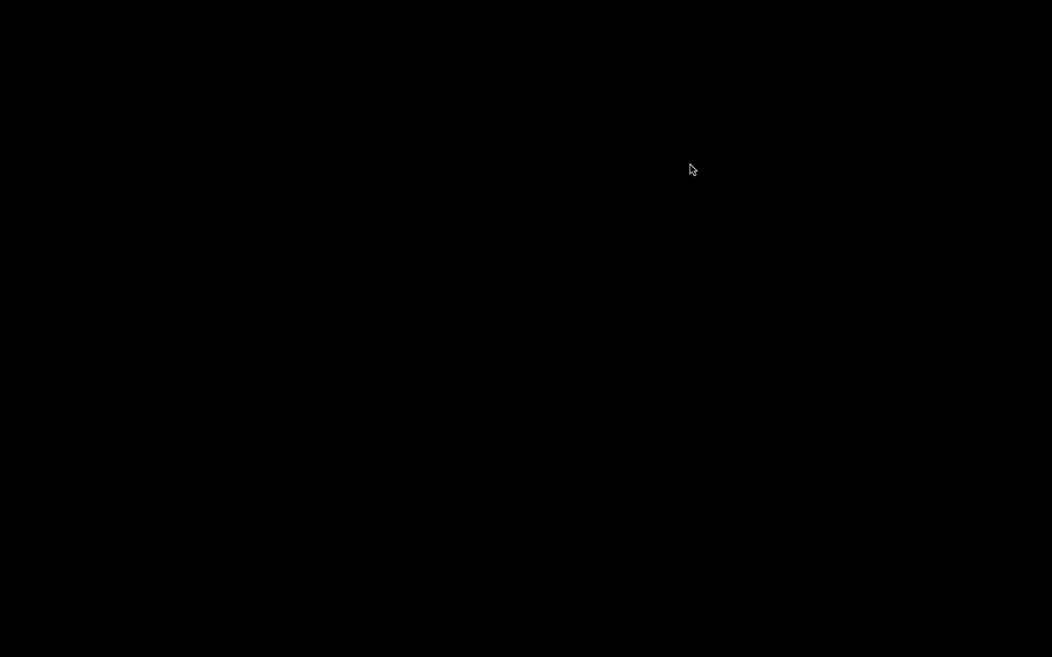
mouse_move(66, 3)
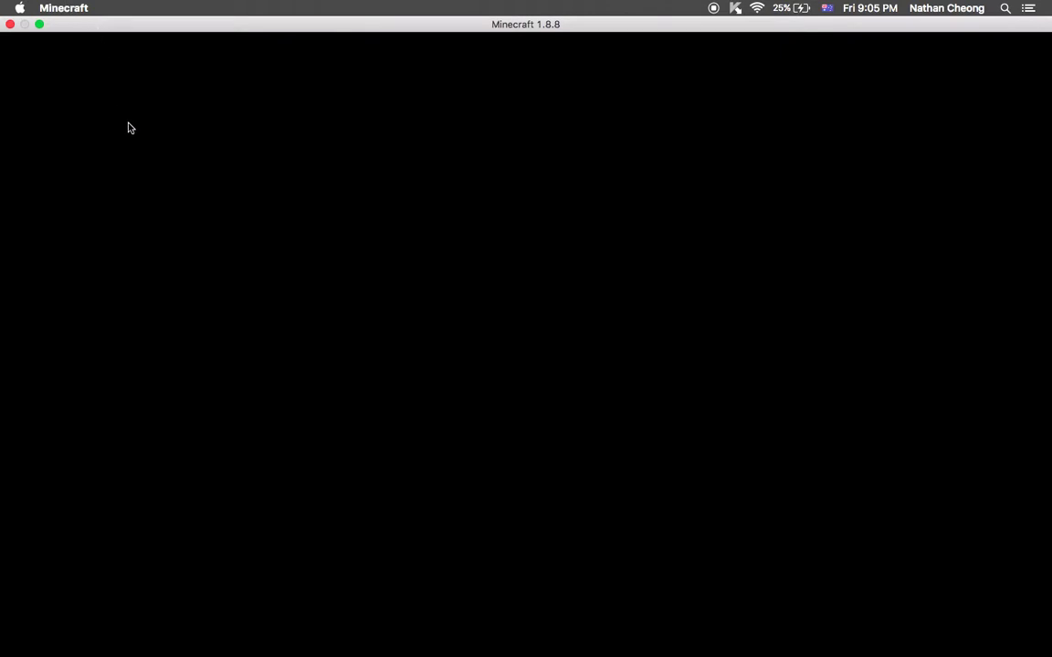
mouse_move(2, 610)
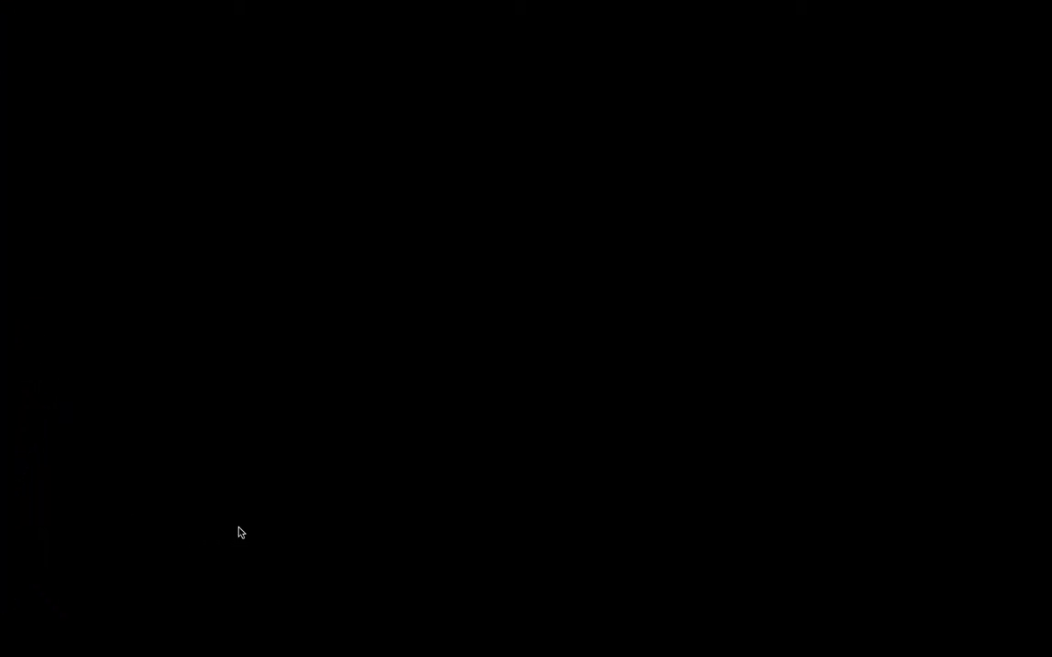
mouse_move(172, 5)
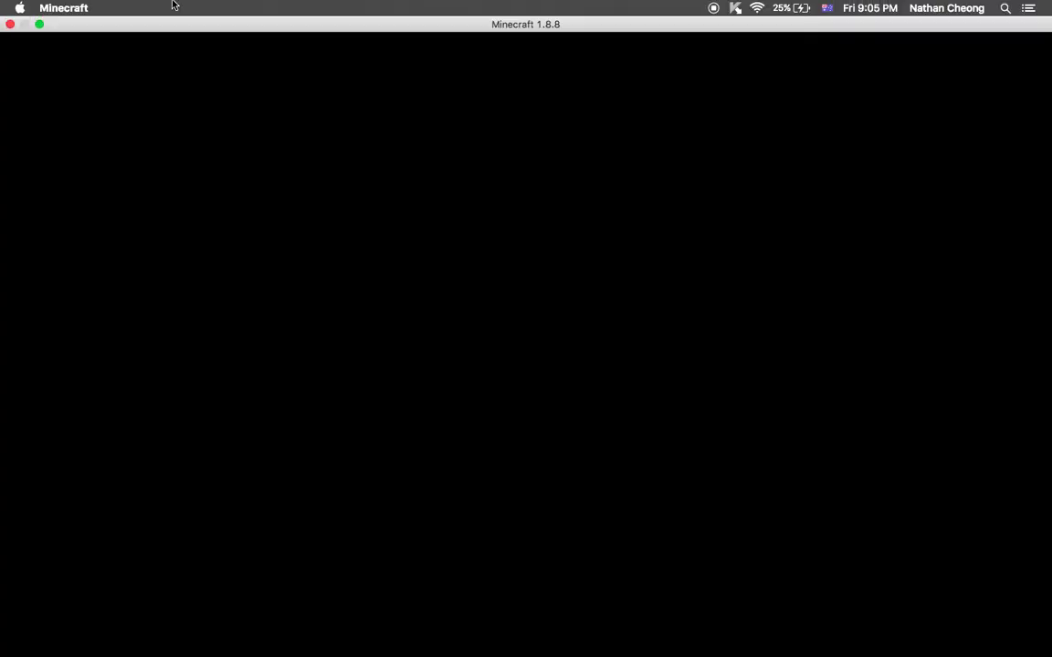
left_click(40, 24)
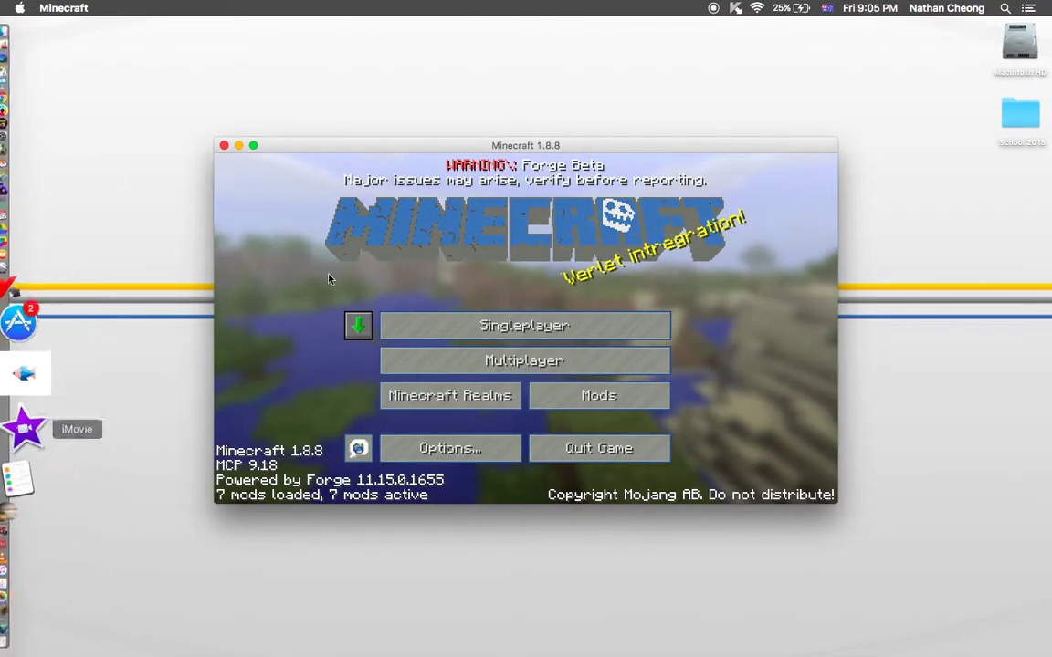
Return the game to full screen and open then close the Options screen
left_click(253, 145)
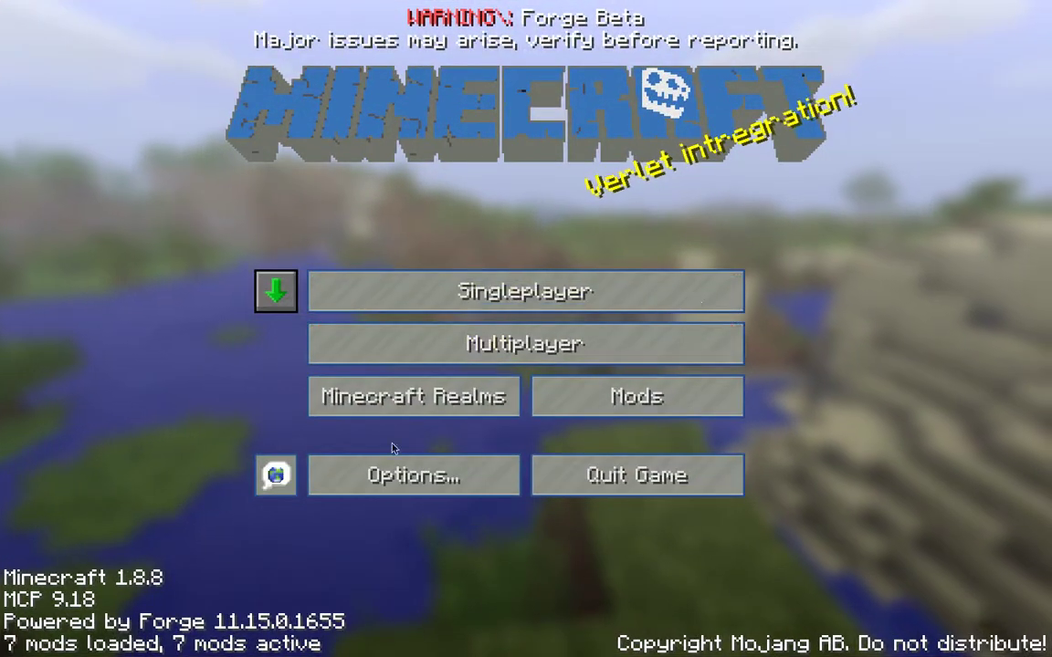
left_click(416, 491)
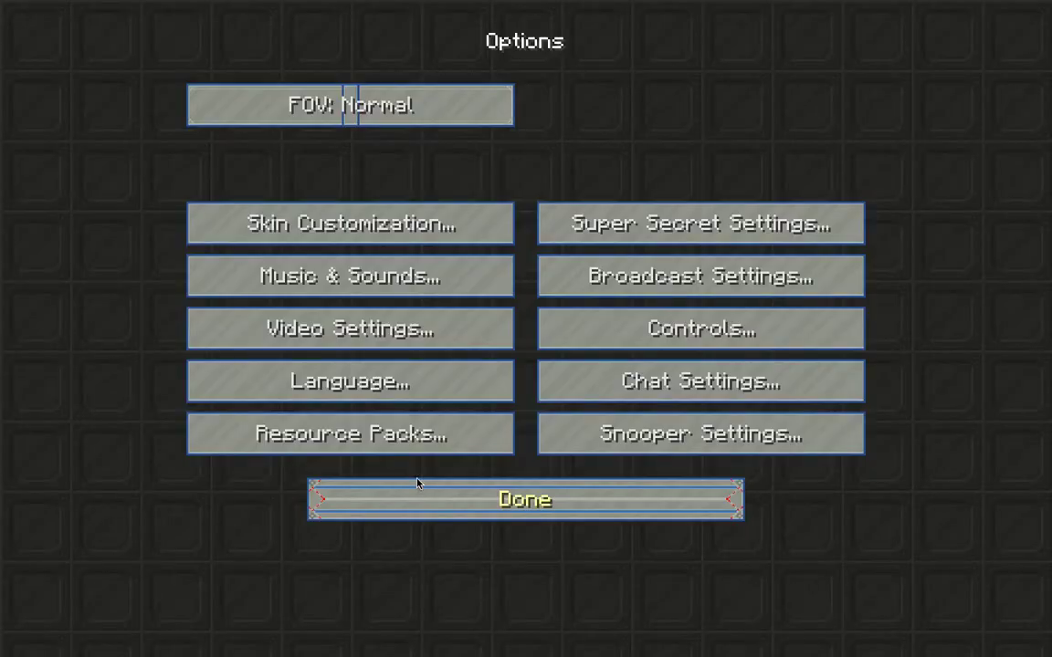
left_click(434, 500)
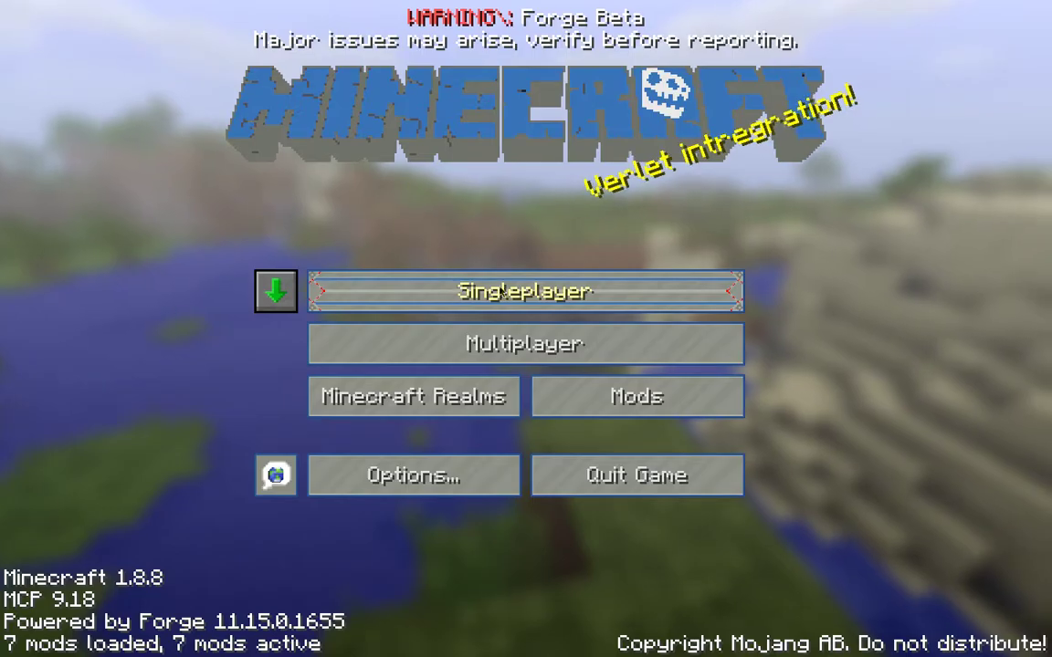
Check JurassiCraft 2.0.0-pre in the Mods list, then open Singleplayer and select Jurassic World
left_click(637, 397)
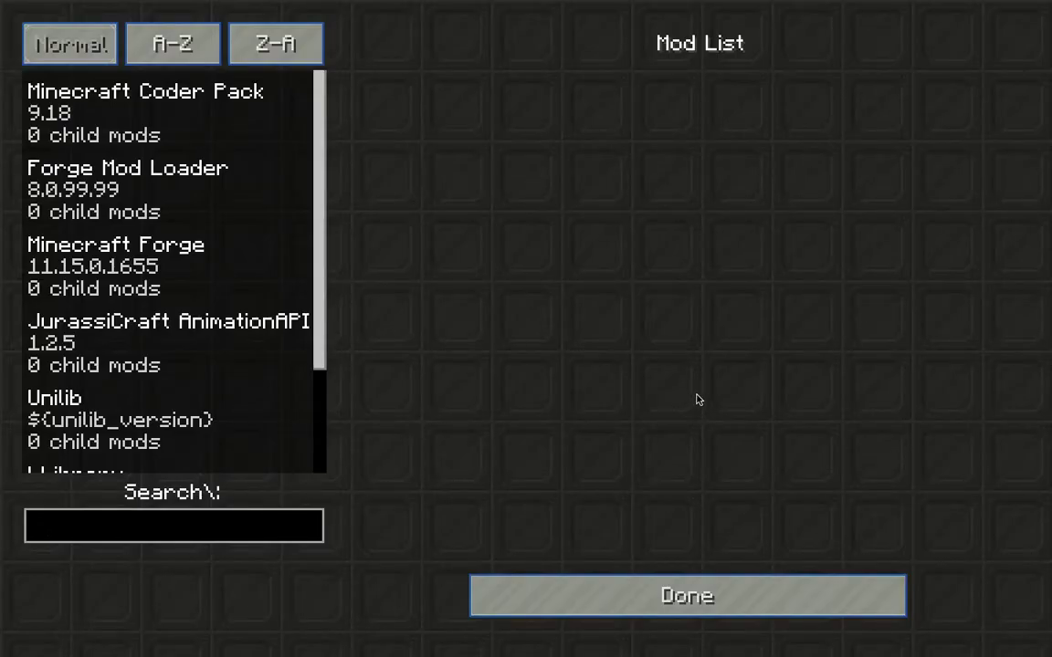
scroll(124, 392, "down", 3)
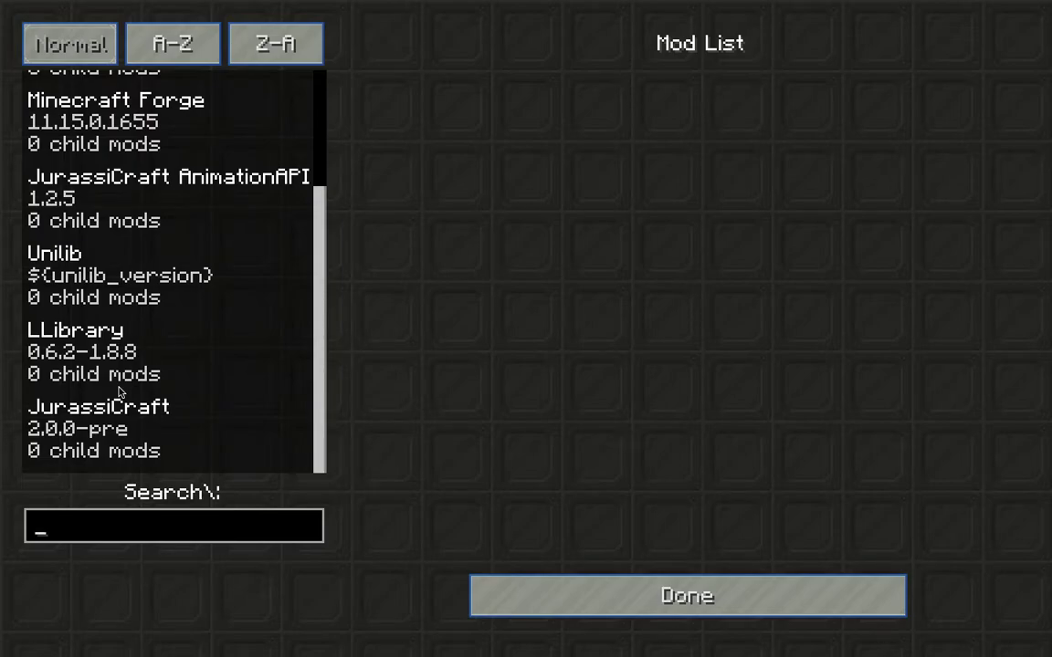
left_click(107, 427)
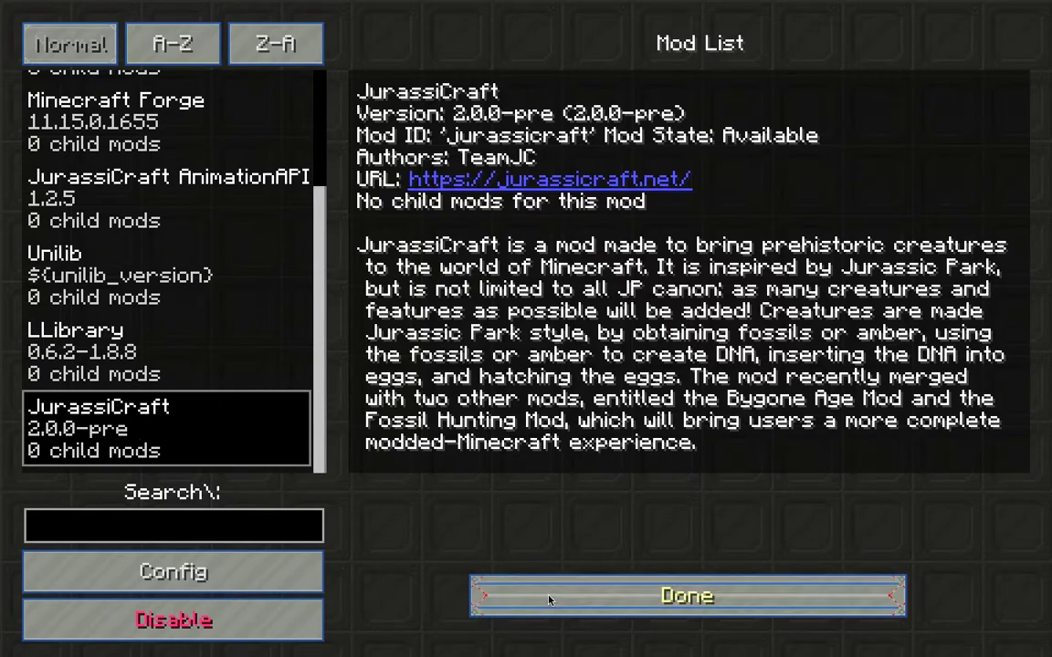
left_click(620, 600)
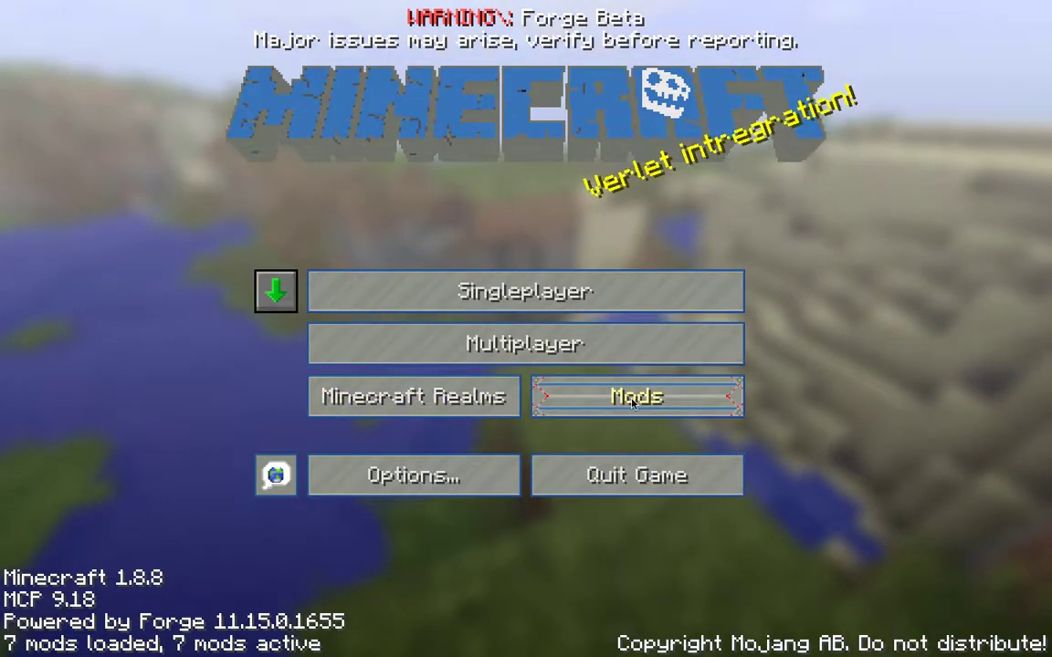
left_click(603, 400)
scroll(113, 374, "down", 5)
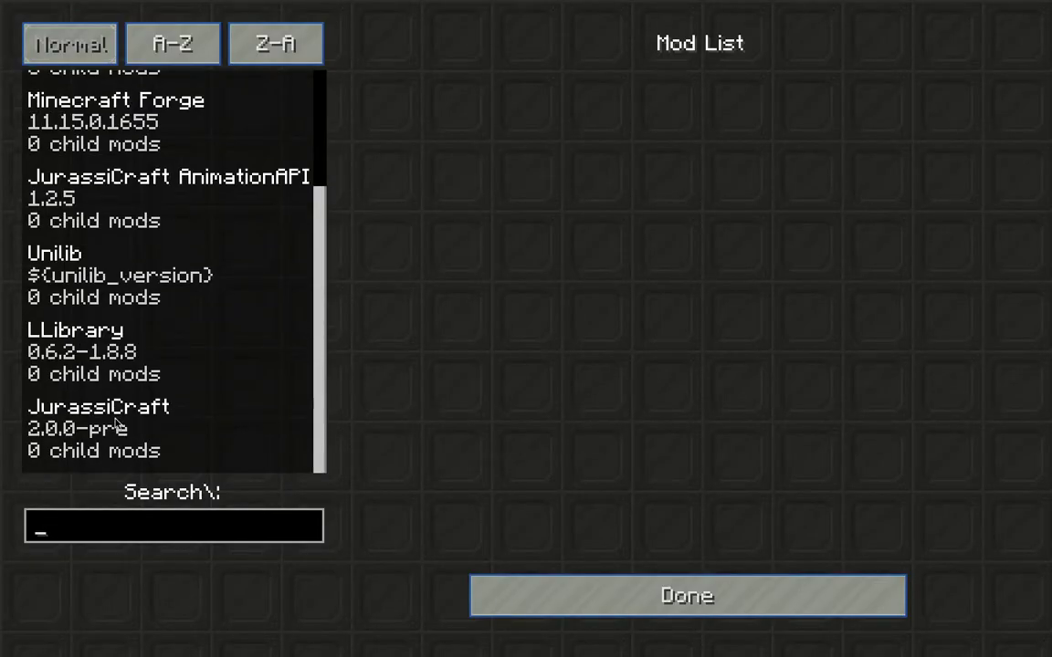
left_click(636, 607)
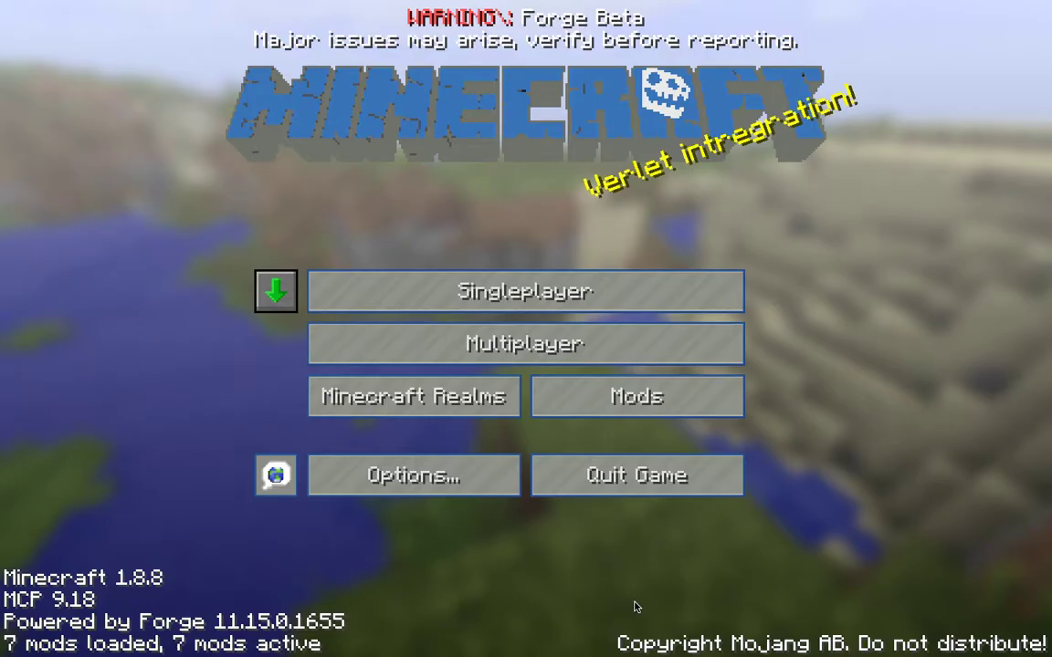
left_click(546, 305)
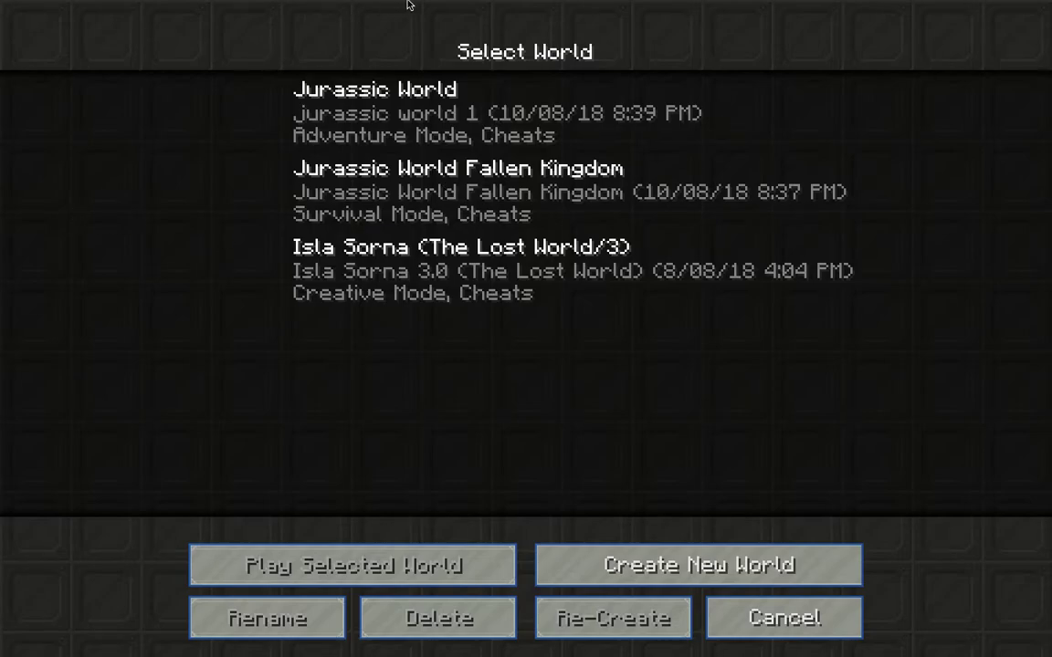
left_click(441, 110)
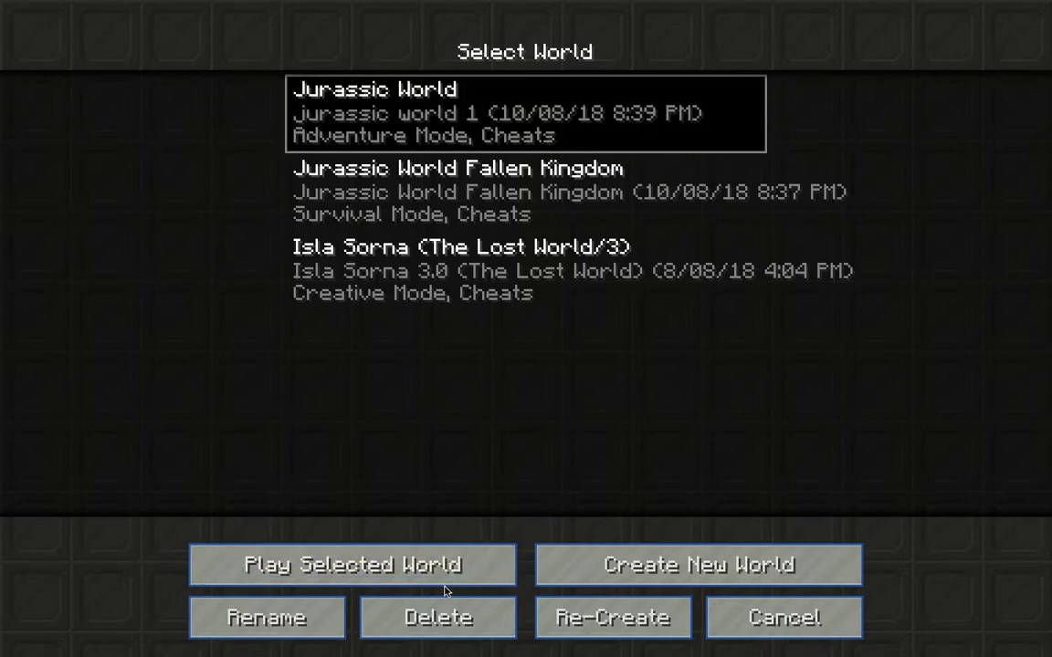
Load Jurassic World, accept removal of its 126 missing blocks/items, and open the creative inventory
left_click(459, 566)
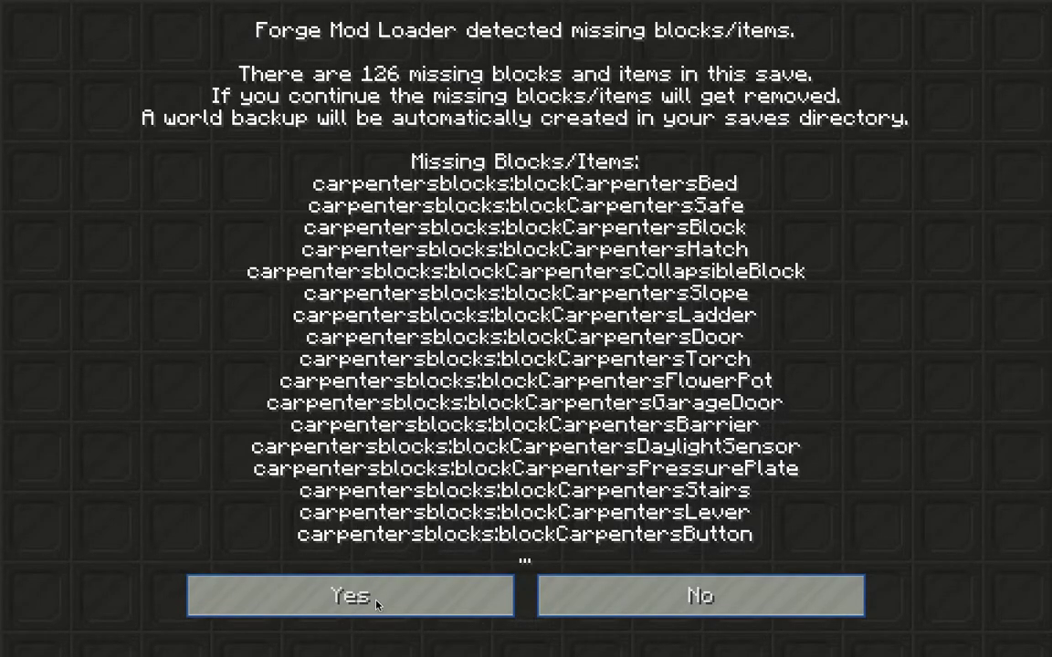
left_click(376, 604)
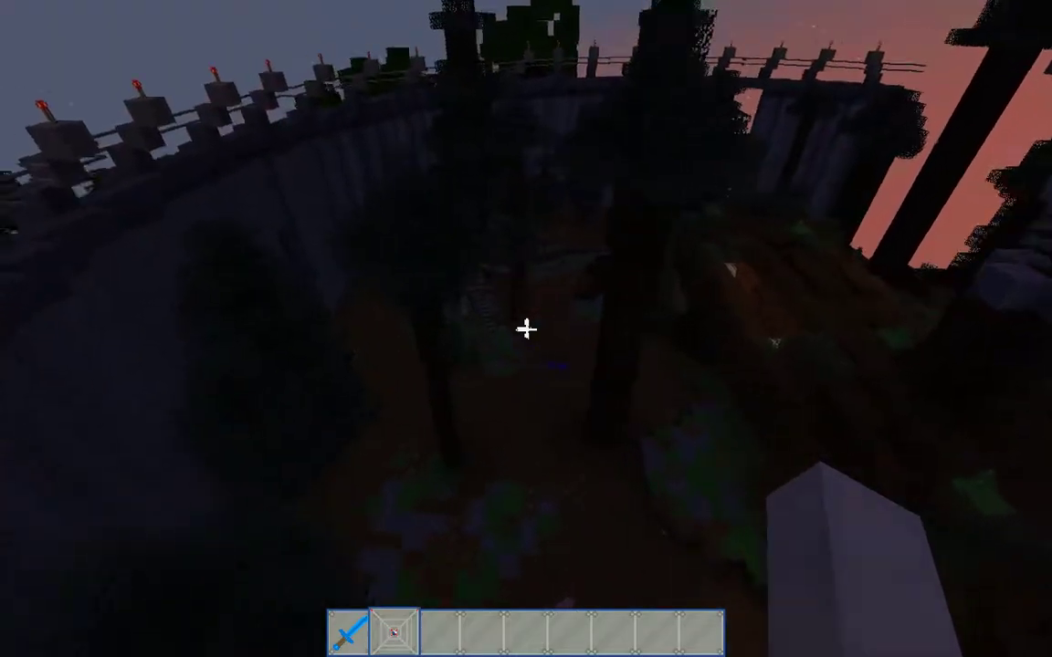
key("e")
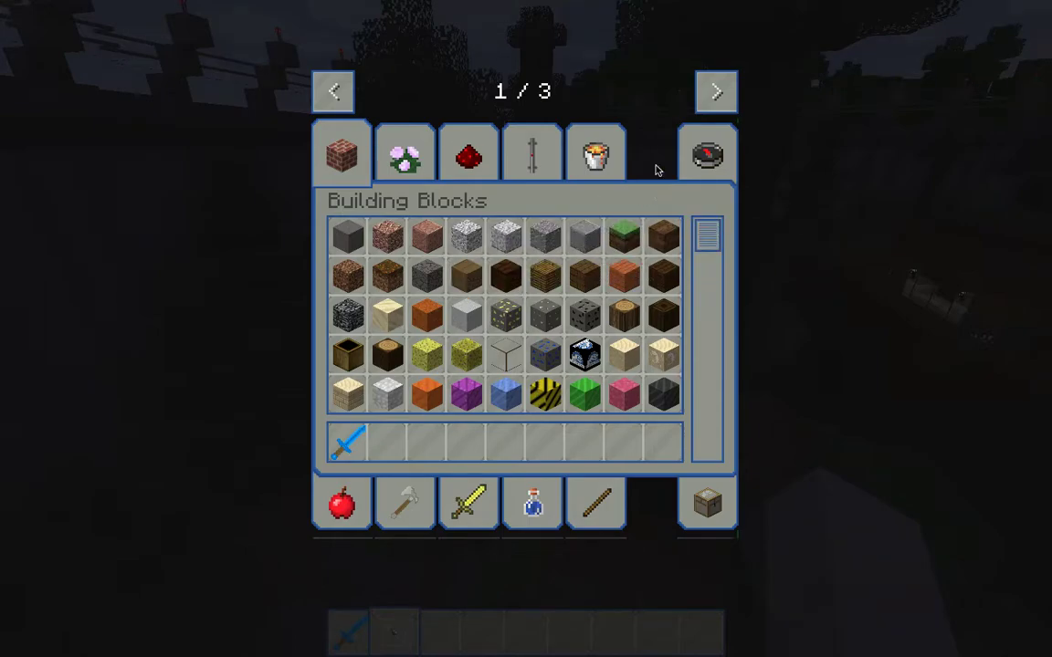
Find the JurassiCraft Spawn Eggs category on the next creative page, then close the inventory
left_click(723, 106)
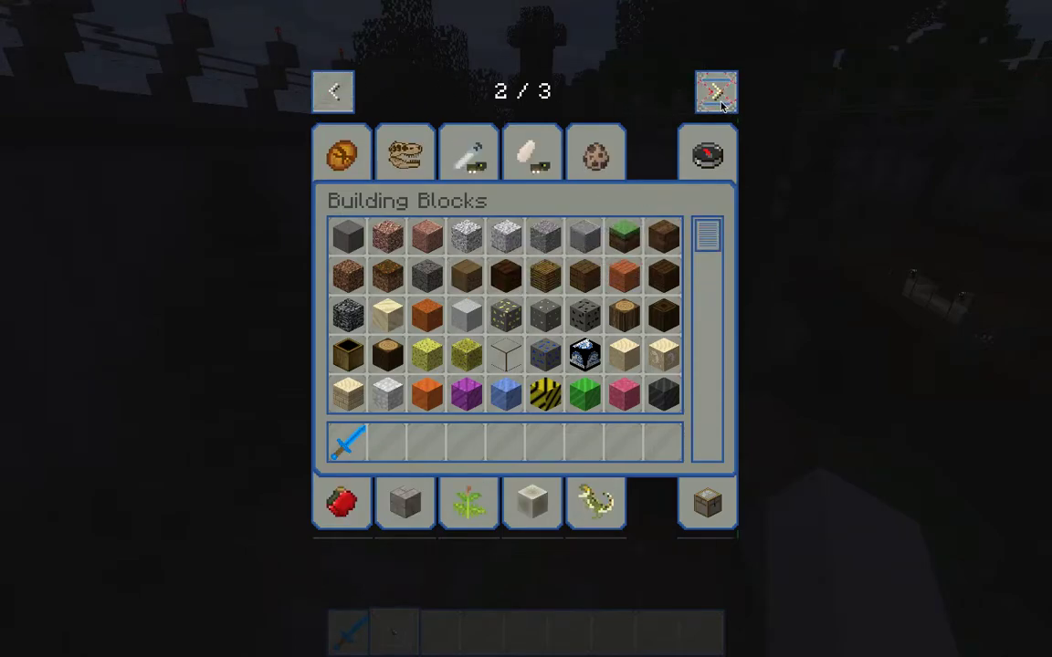
left_click(593, 154)
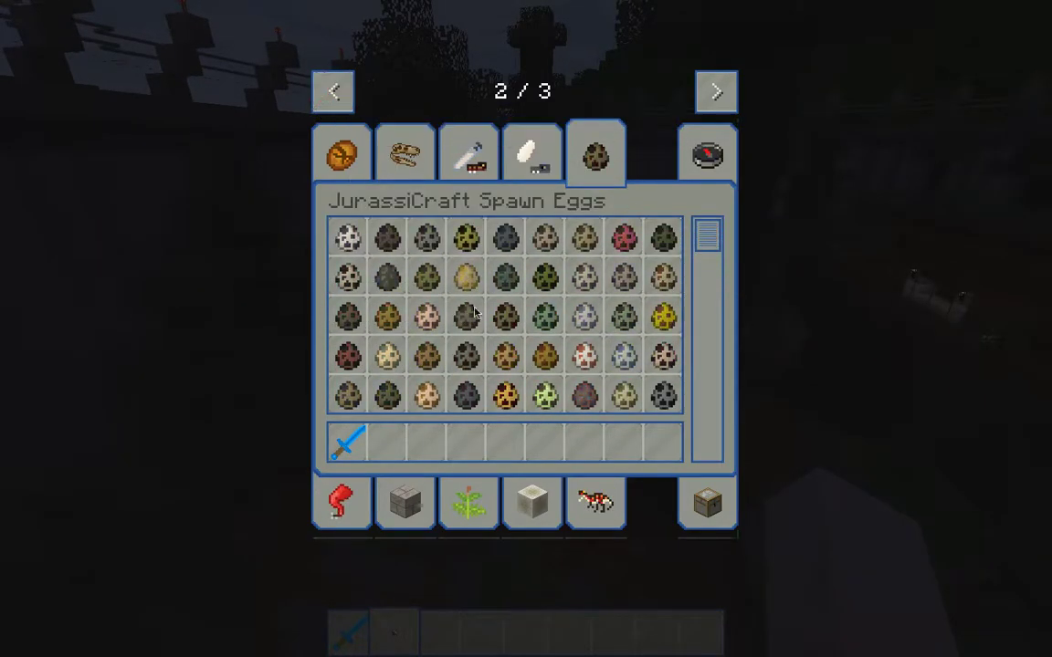
key("e")
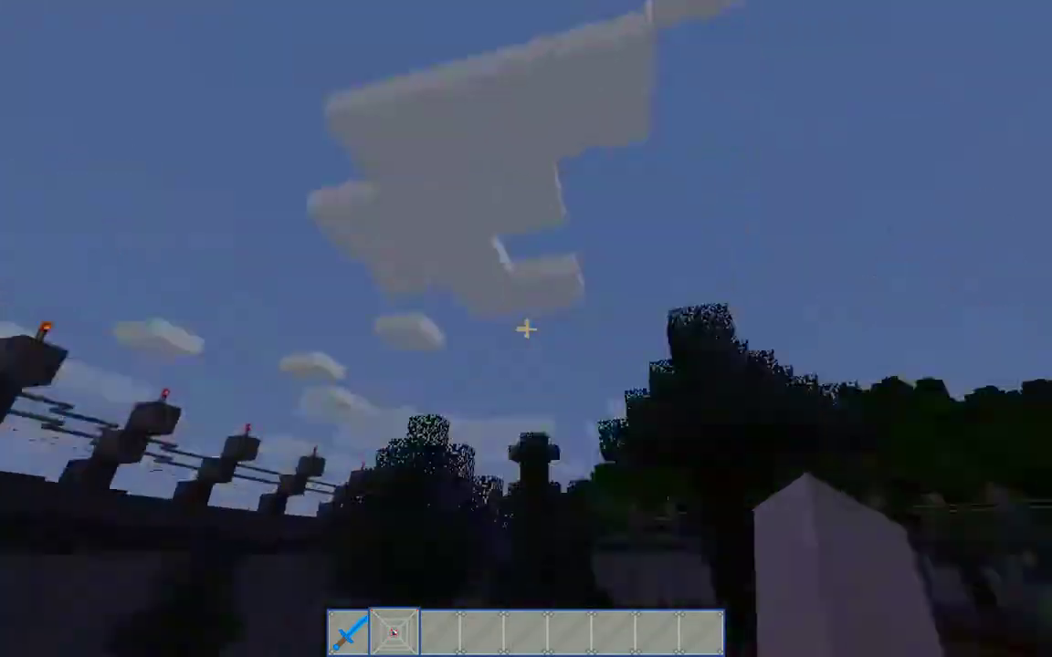
Walk forward past the tower and tree trunk into the dinosaur skeleton arena
key("w")
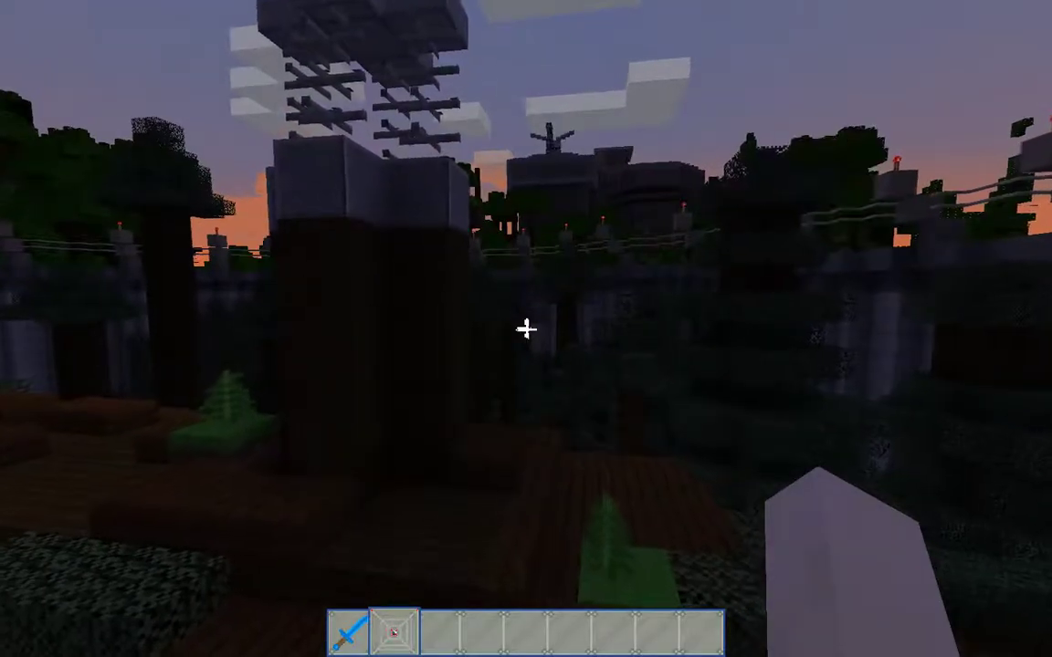
key("w")
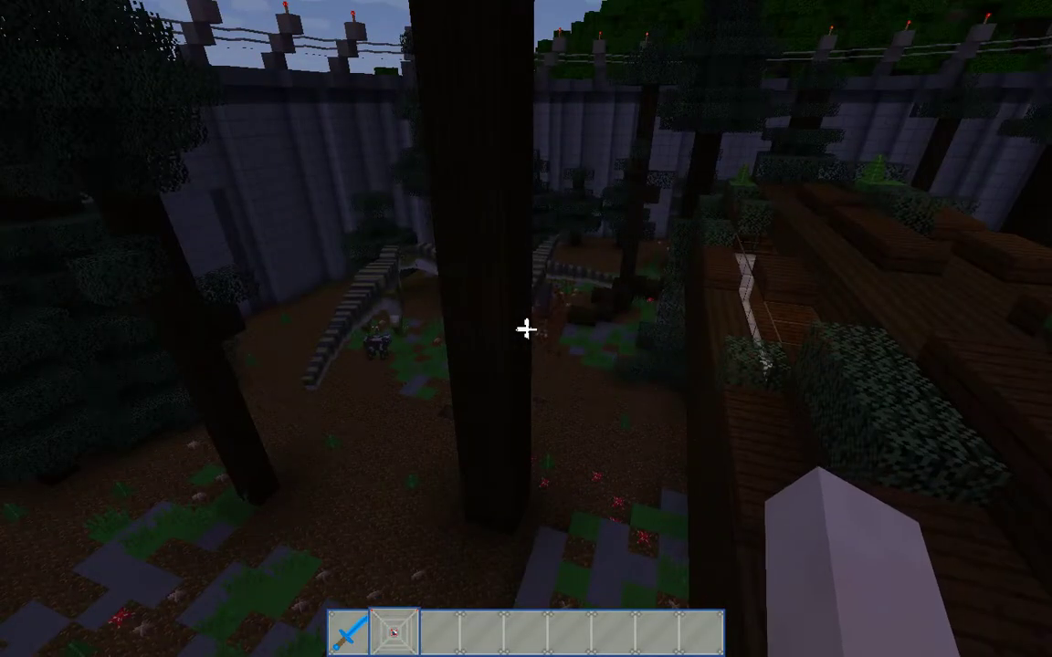
key("w")
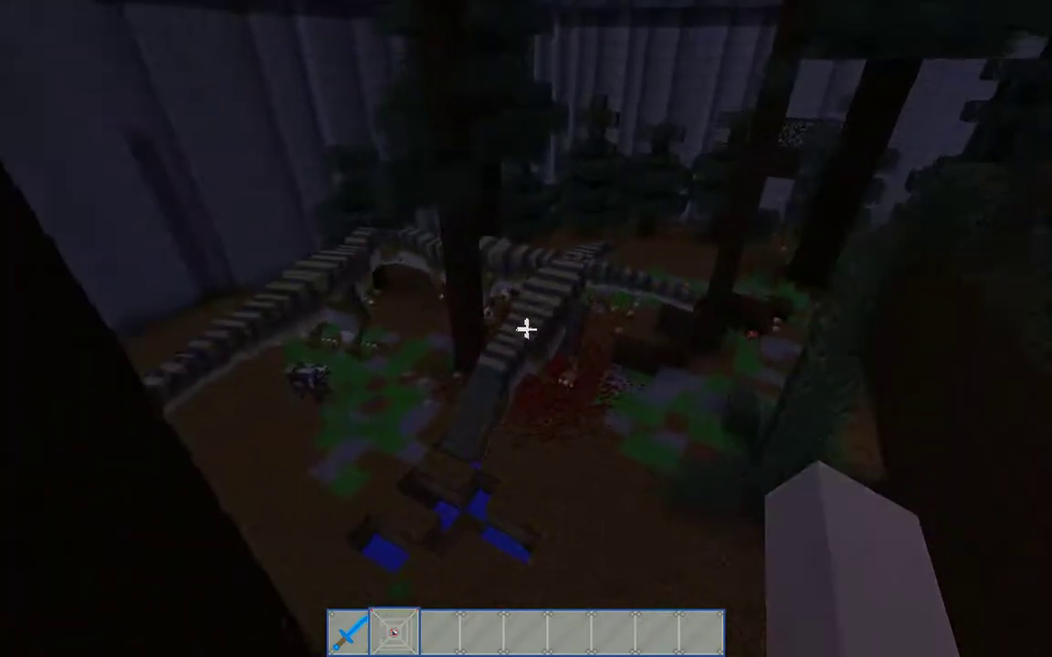